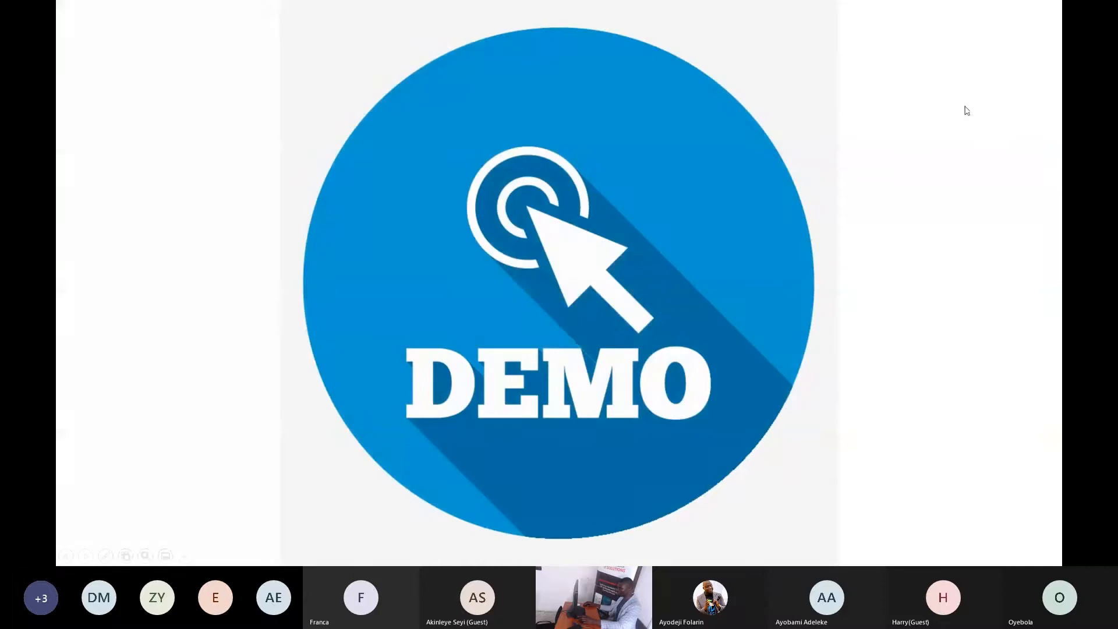
- End the slide show, discard the ink annotations and minimize the presentation
key("Escape")
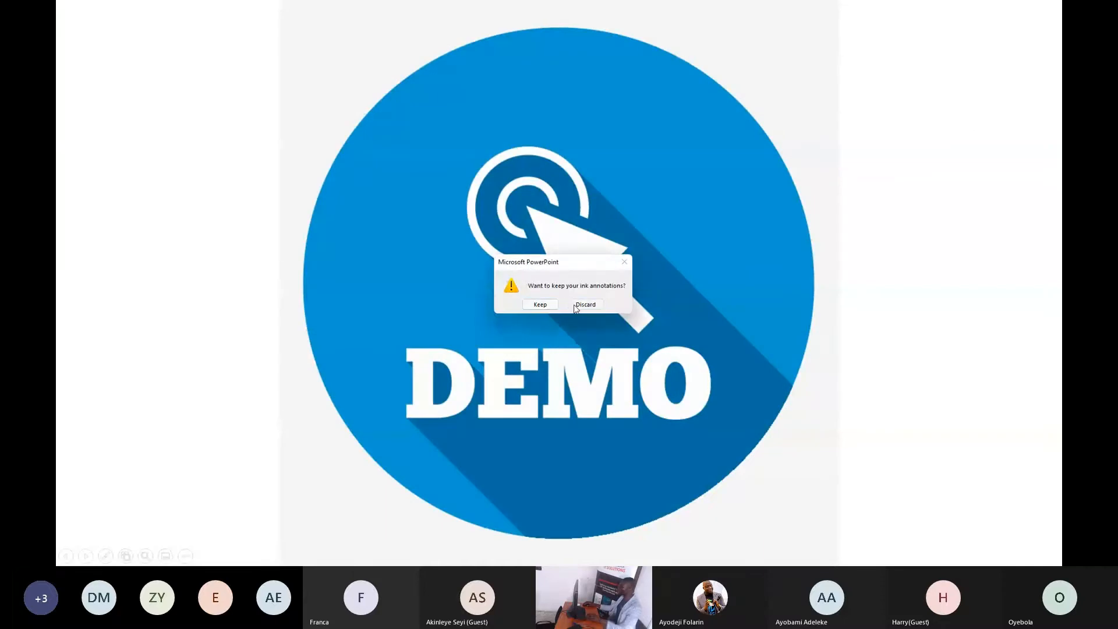
left_click(576, 308)
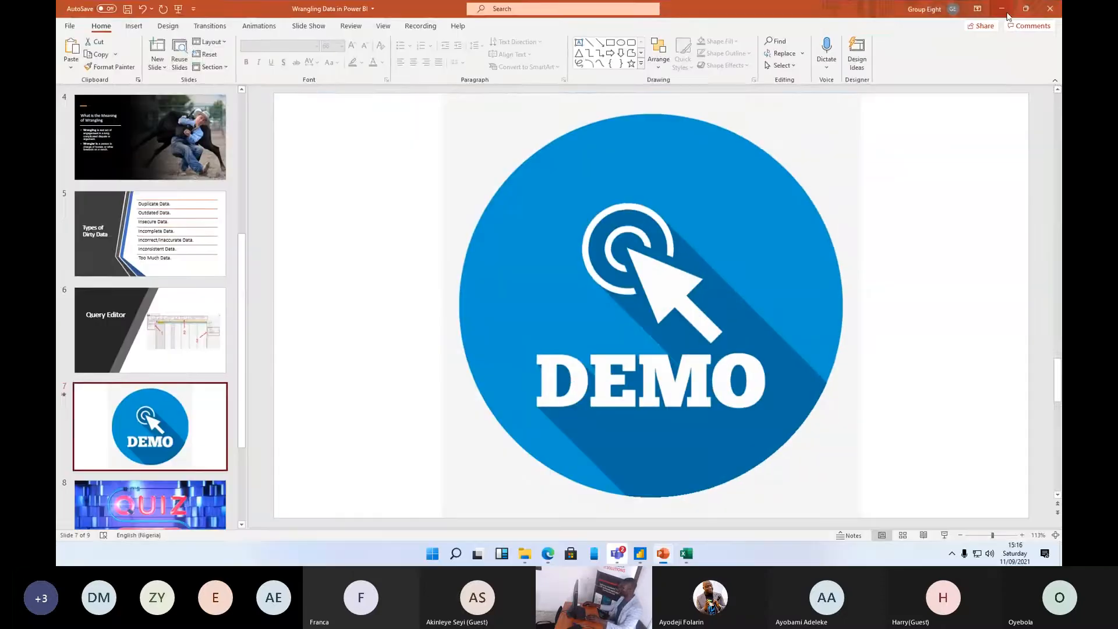
left_click(1008, 11)
left_click(1010, 11)
- Switch to the maximized Excel workbook 1.-Badly-Structured-Sales-Data-1 and dismiss Document Recovery, removing the recovered files
mouse_move(686, 553)
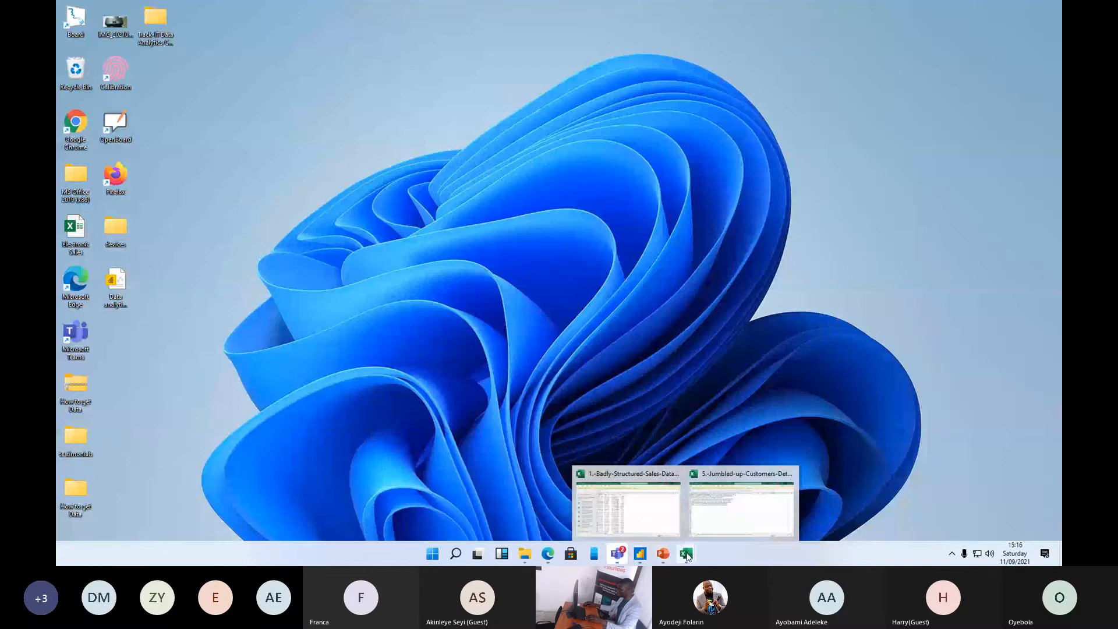
left_click(647, 524)
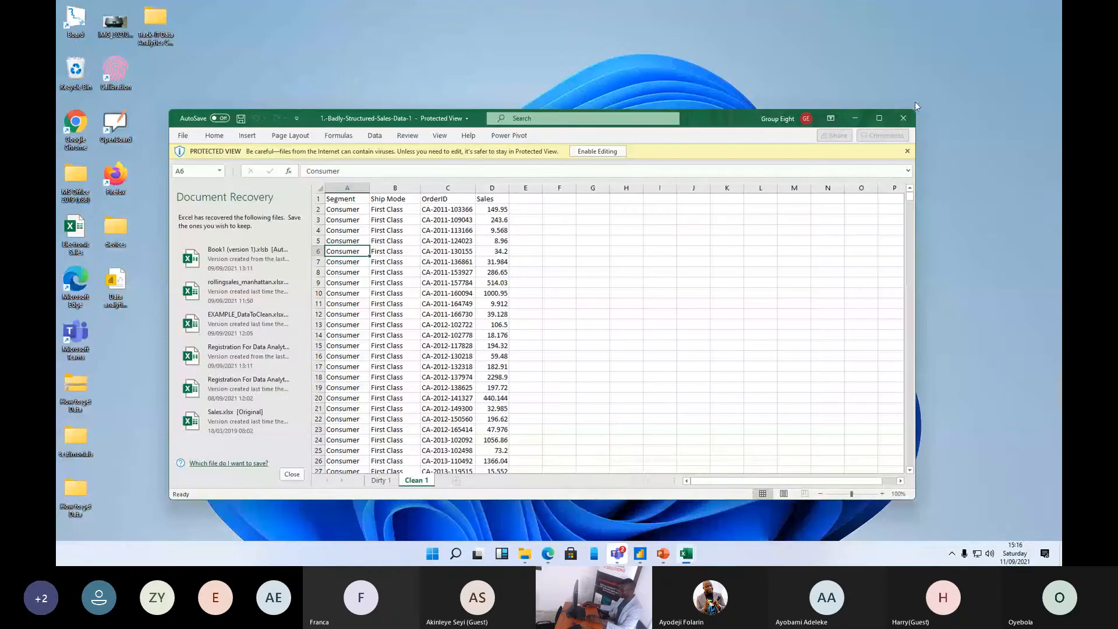
left_click(879, 118)
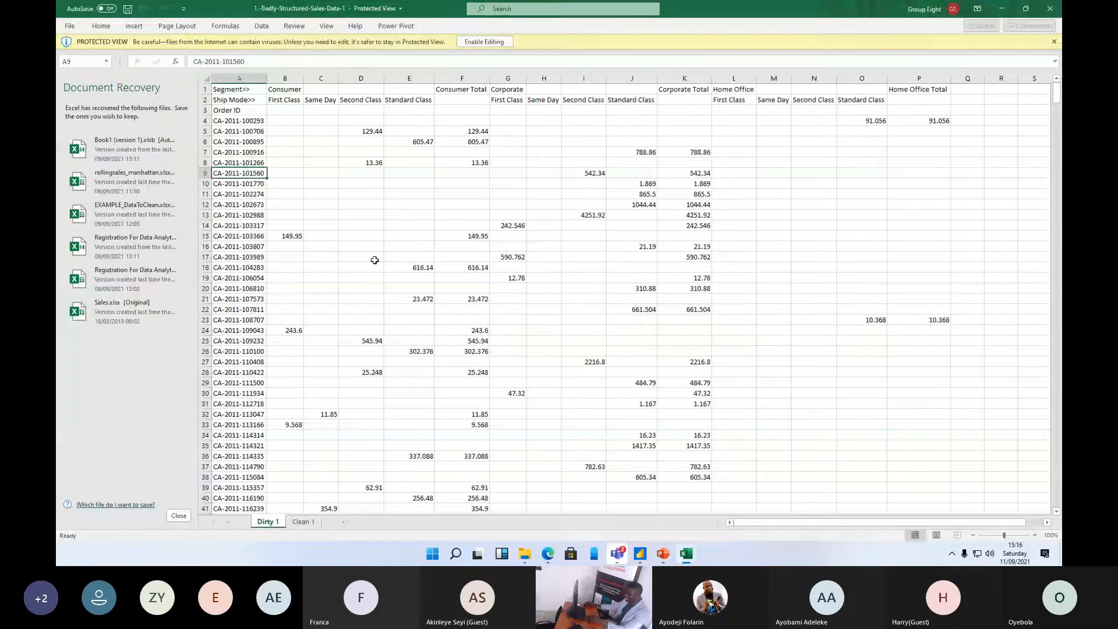
left_click(179, 515)
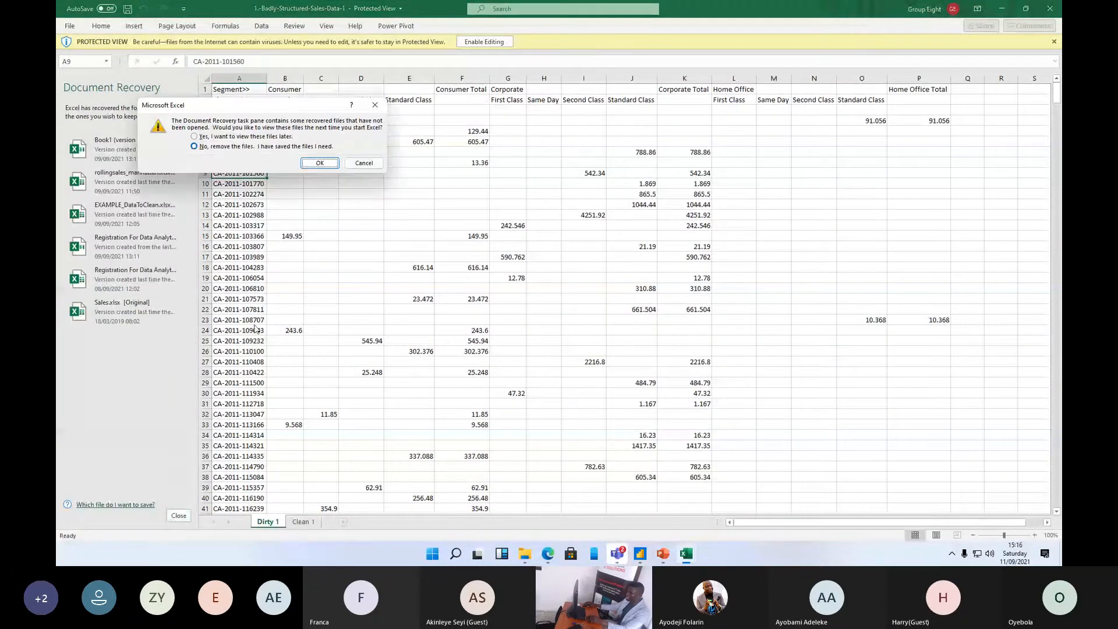
left_click(320, 163)
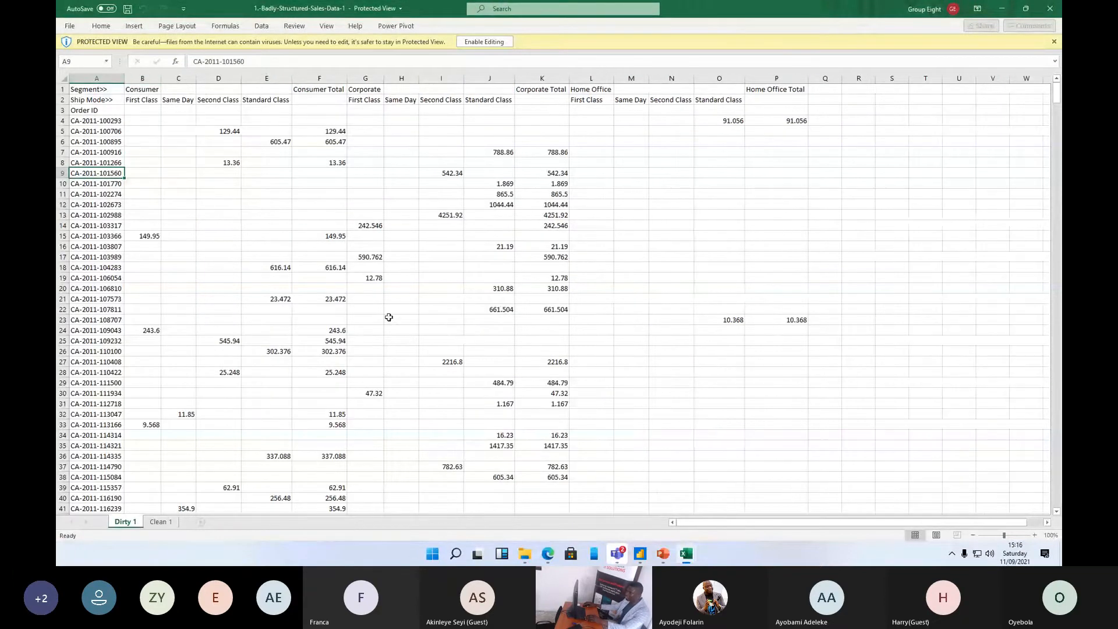
- Enlarge the Dirty 1 sheet to 160% and examine how segments, ship modes and order IDs are laid out
scroll(390, 322, "up", 2, "ctrl")
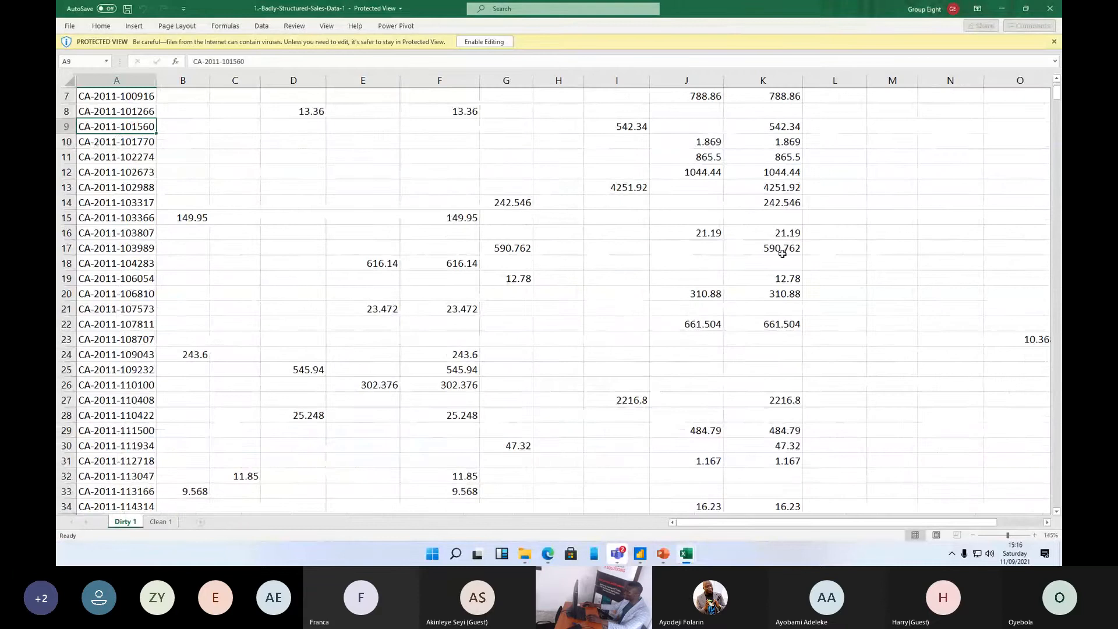
scroll(672, 237, "up", 2)
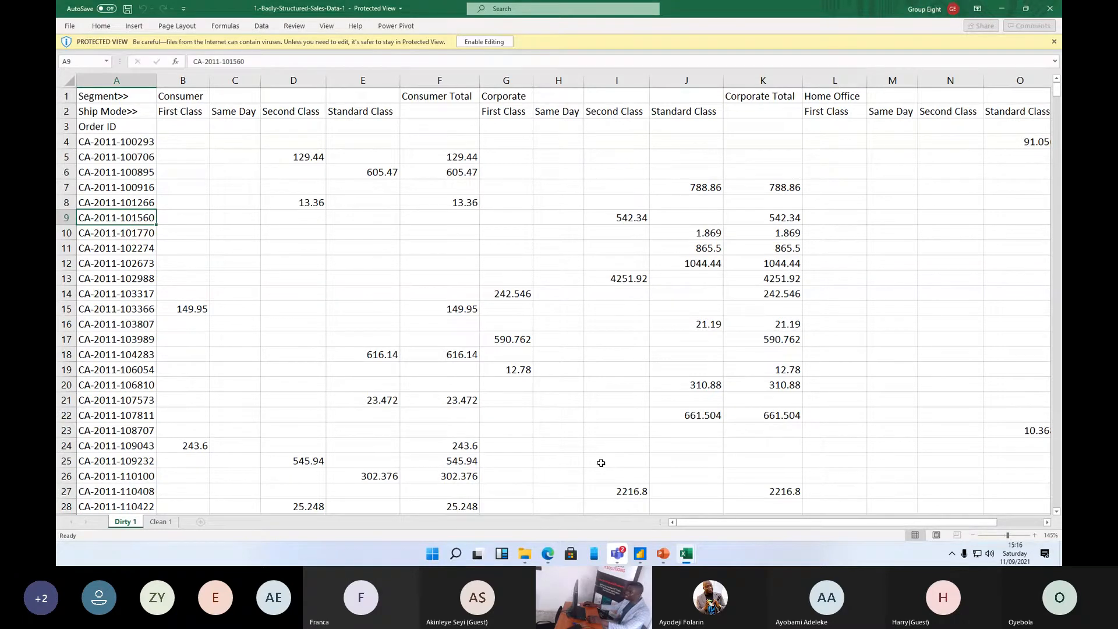
scroll(721, 461, "up", 1, "ctrl")
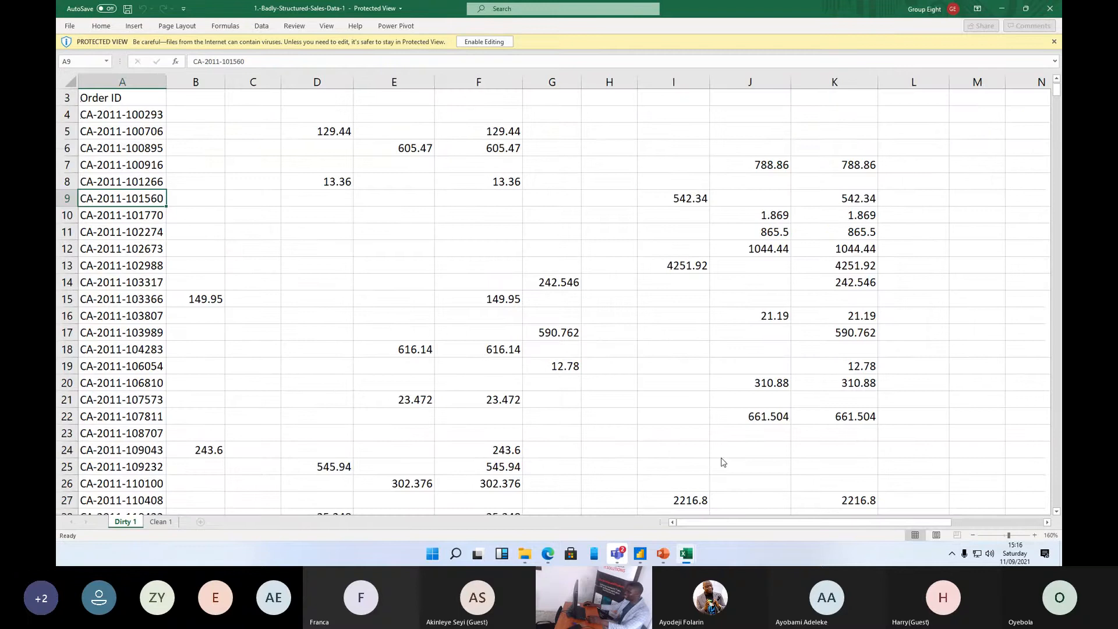
scroll(709, 412, "up", 1, "ctrl")
scroll(491, 307, "down", 1, "ctrl")
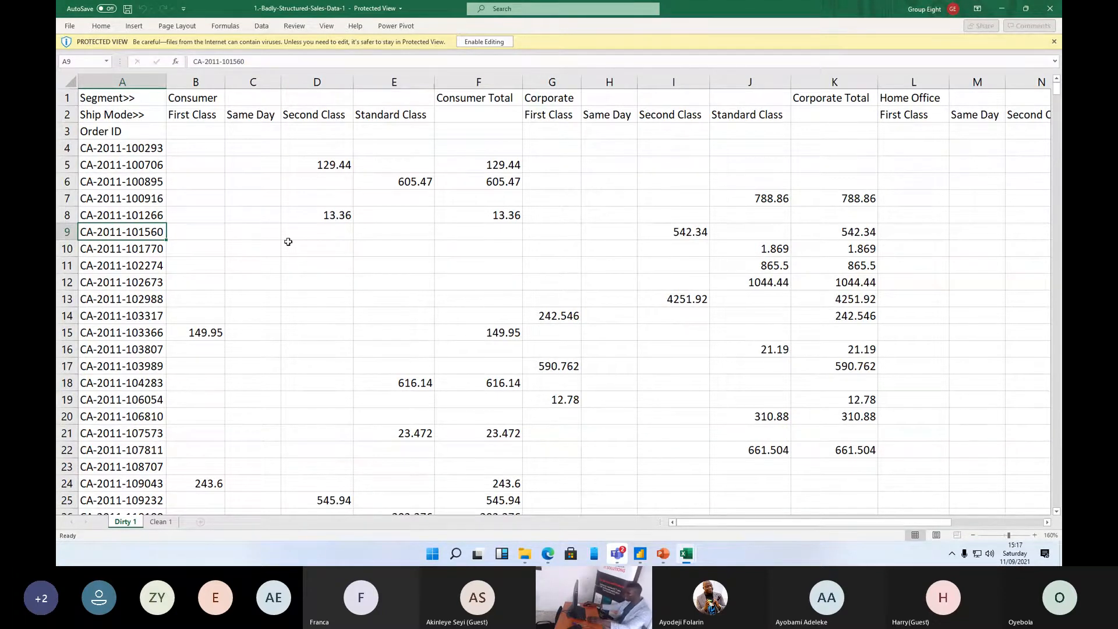
- Revisit the slide on the meaning of wrangling in PowerPoint and return to the sales workbook
left_click(663, 553)
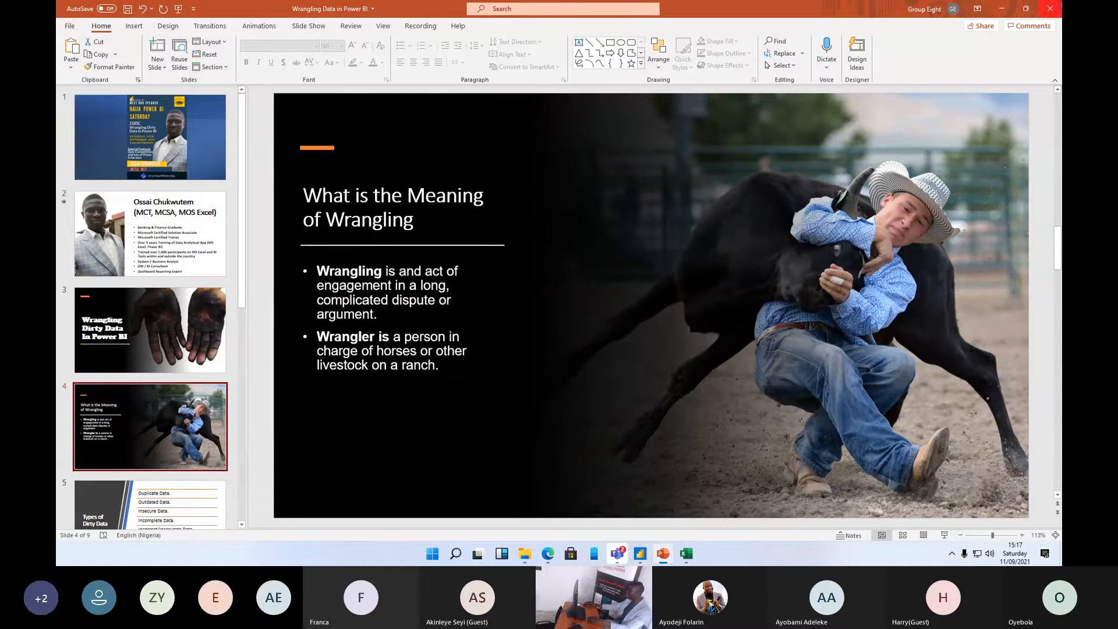
left_click(1010, 5)
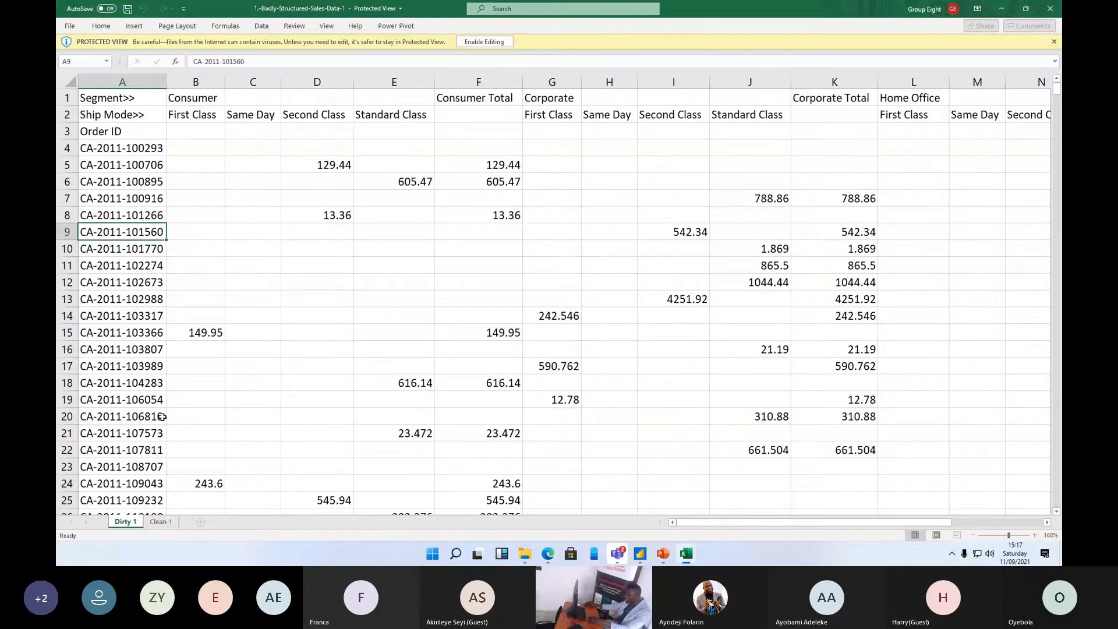
- Compare the badly structured layout of the Dirty 1 sheet with the tidy table on the Clean 1 sheet
left_click(166, 523)
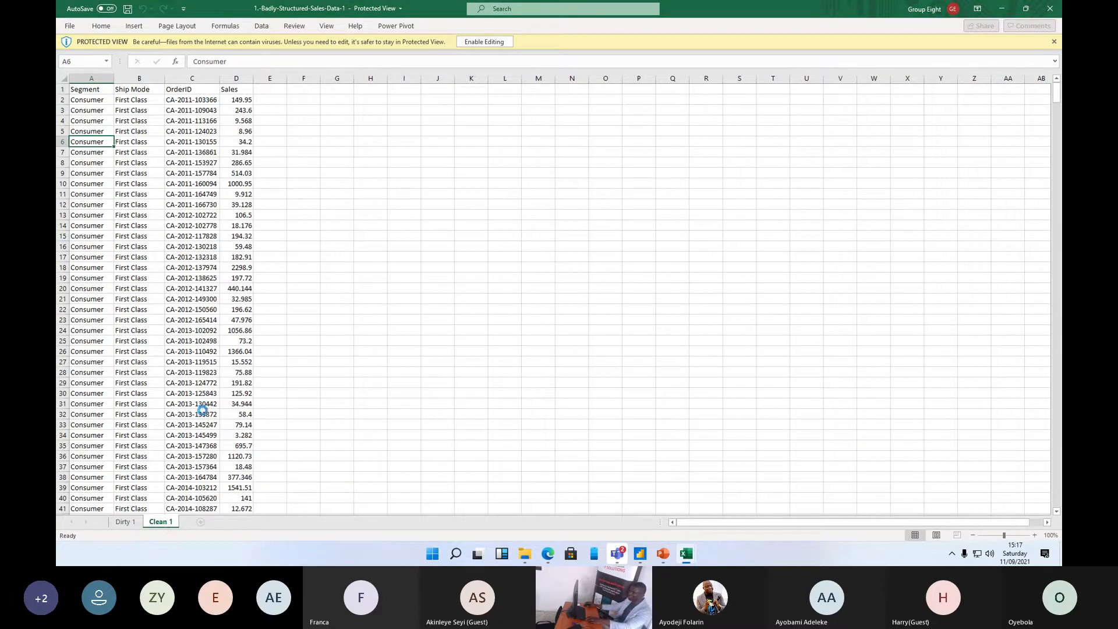
scroll(202, 410, "up", 5)
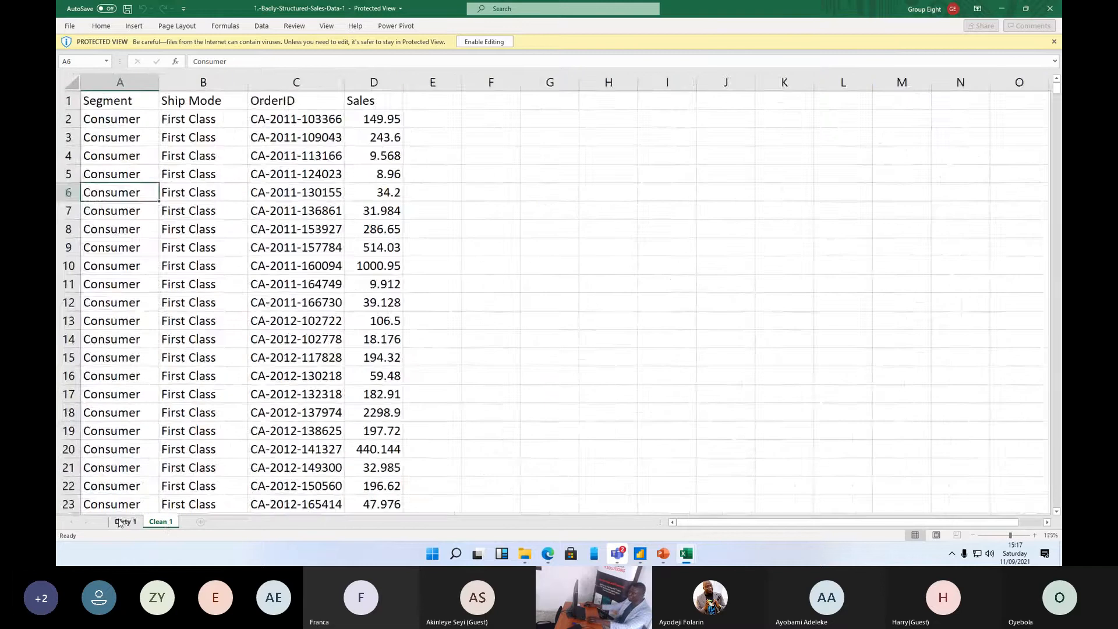
left_click(119, 521)
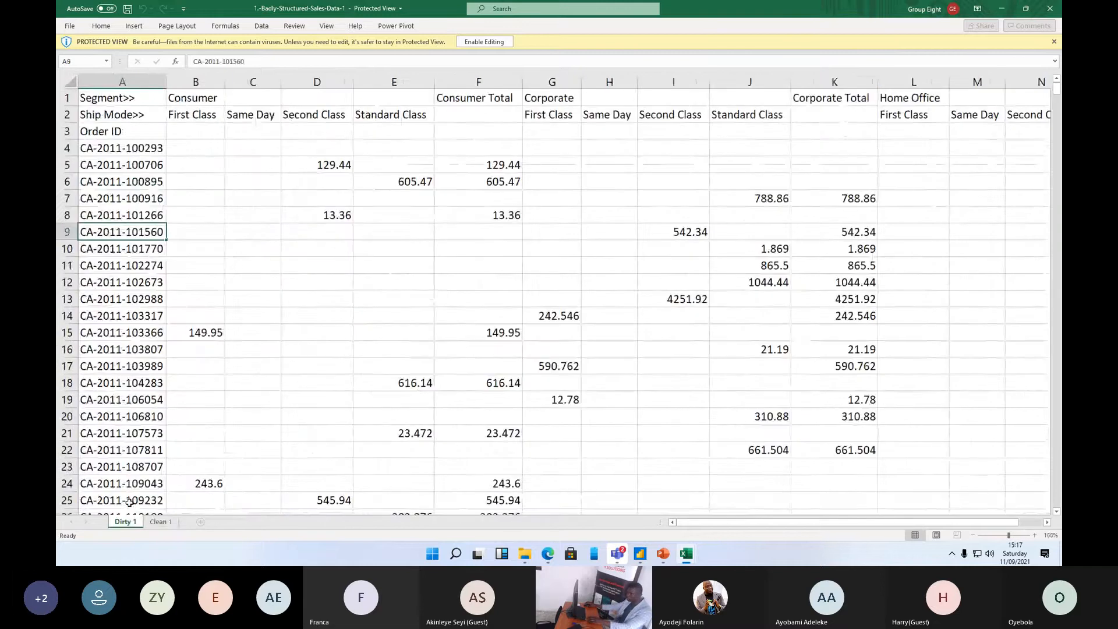
left_click(156, 524)
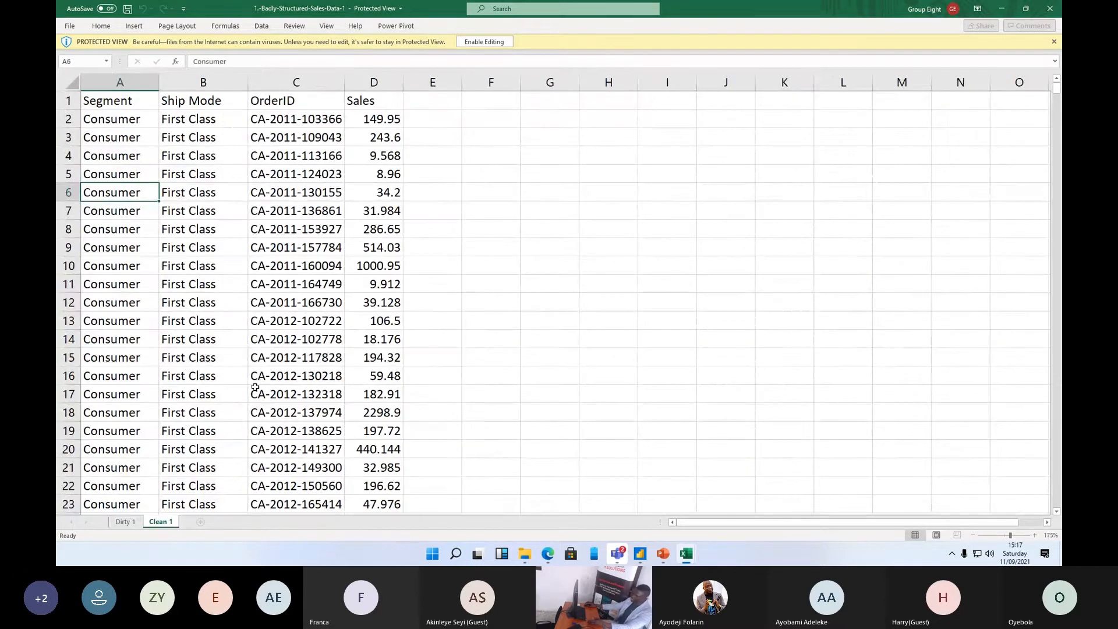
left_click(118, 523)
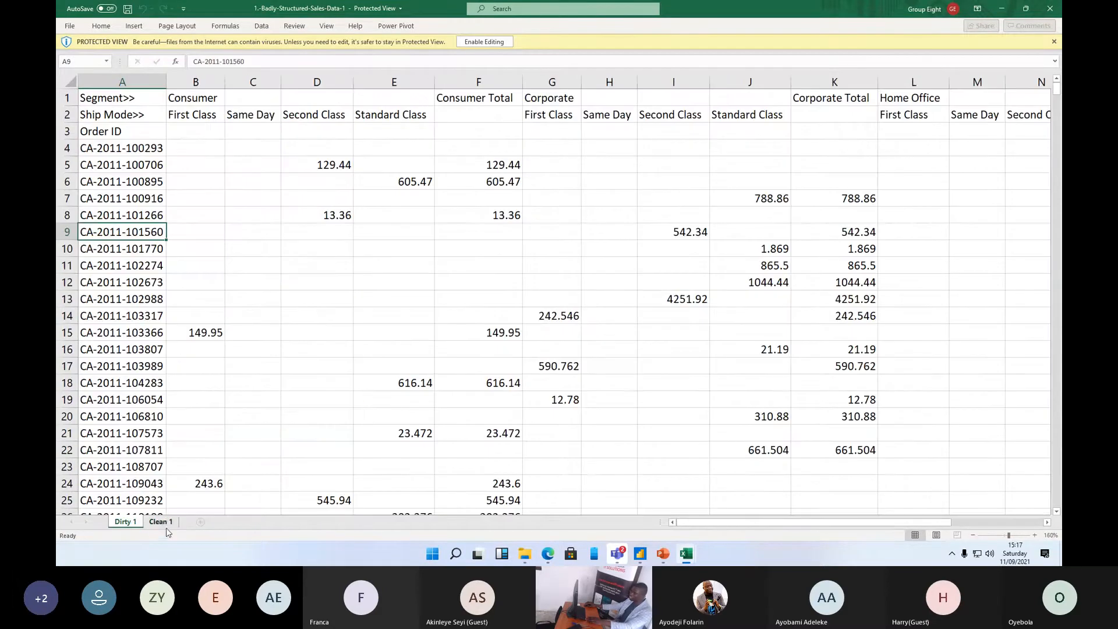
left_click(164, 521)
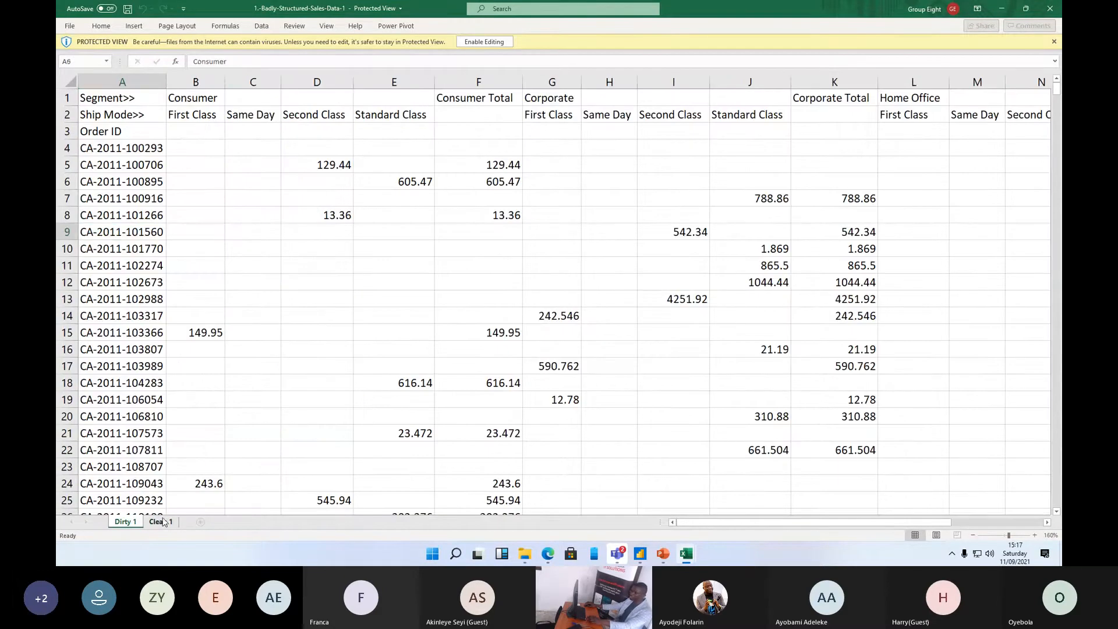
left_click(123, 523)
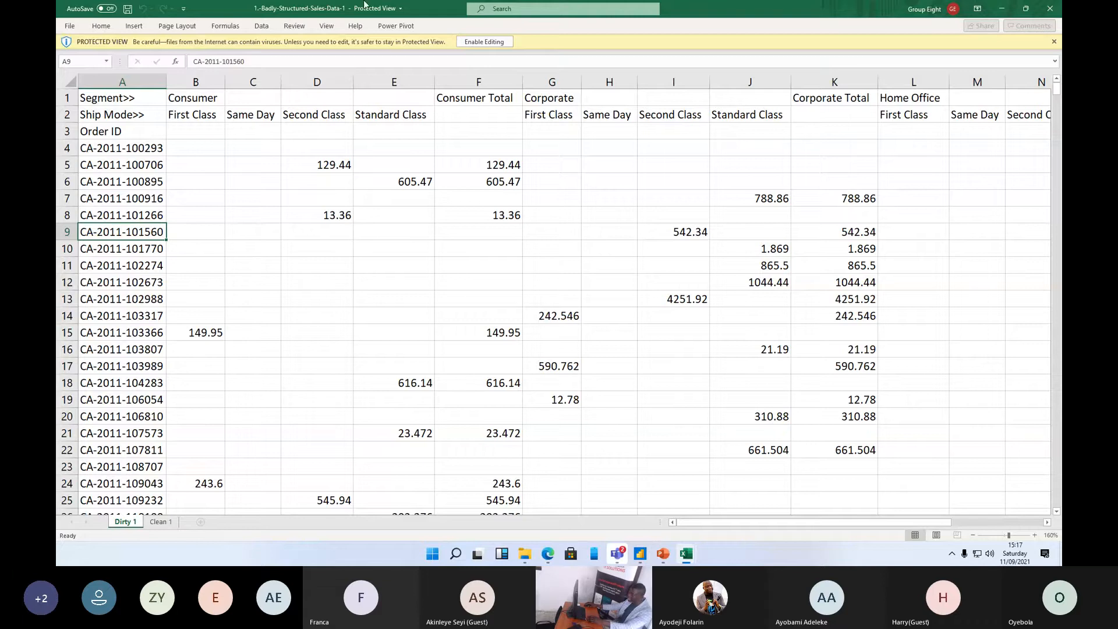
left_click(161, 528)
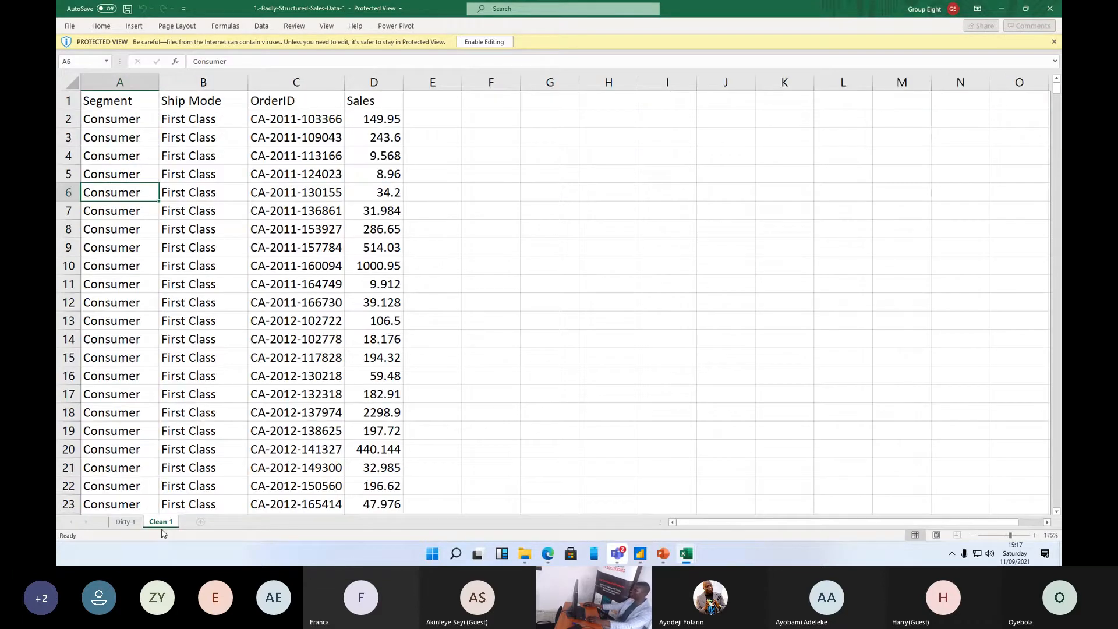
- Switch to Power BI Desktop and start importing data from an Excel workbook
left_click(686, 553)
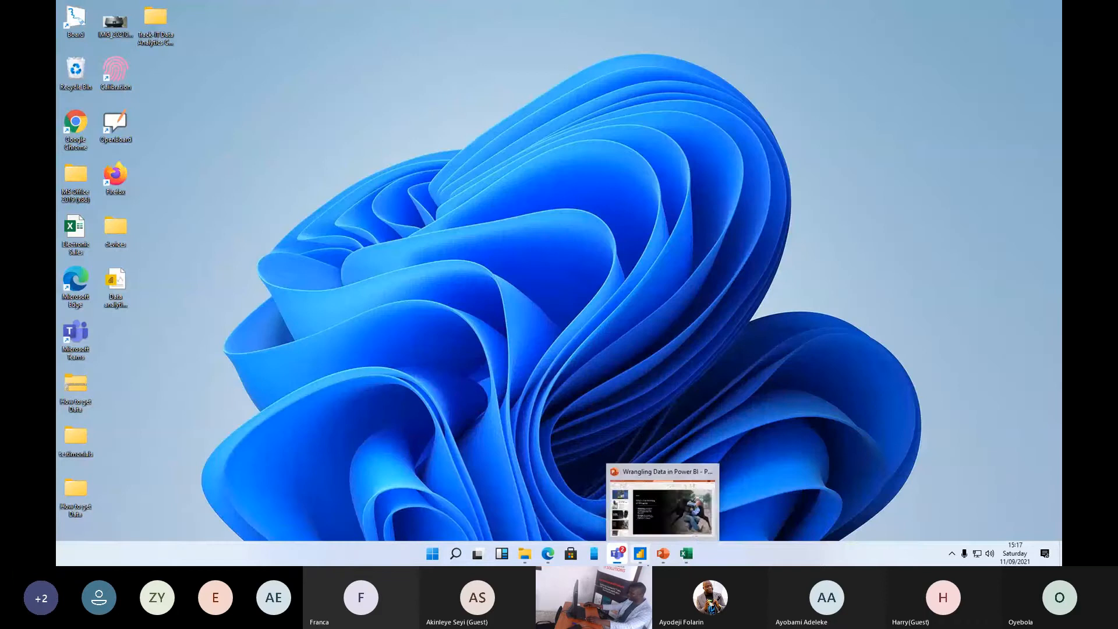
left_click(644, 560)
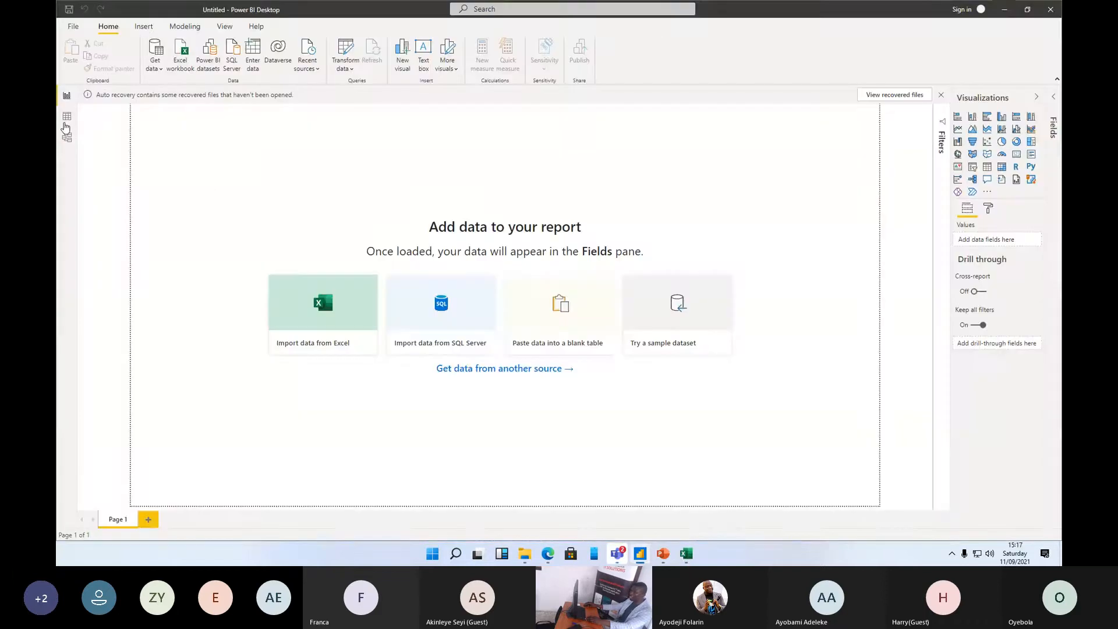
left_click(153, 65)
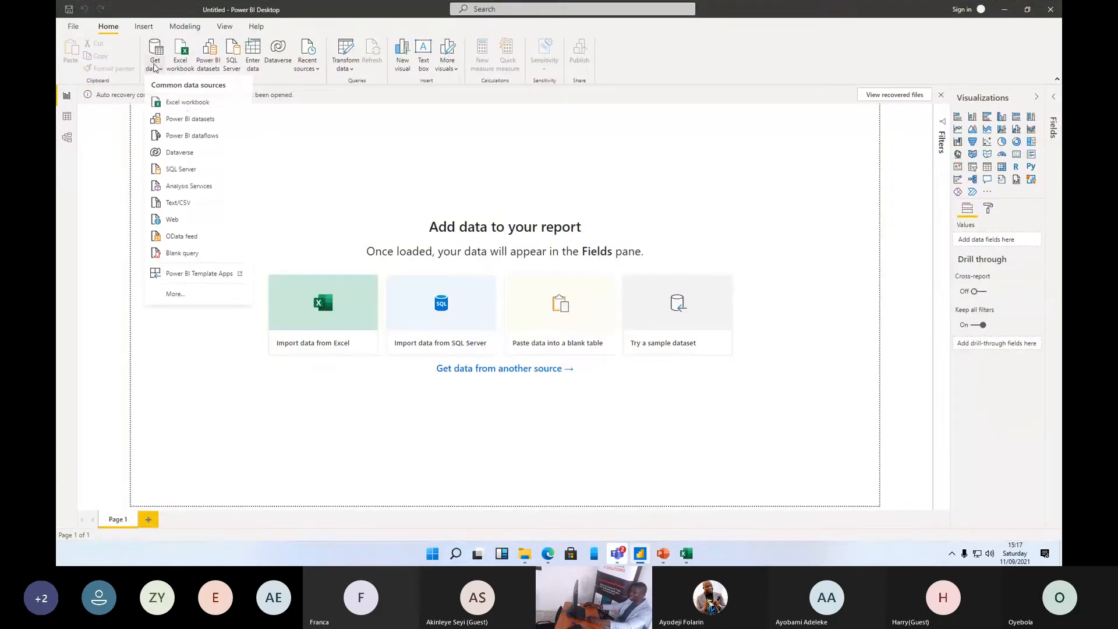
left_click(185, 103)
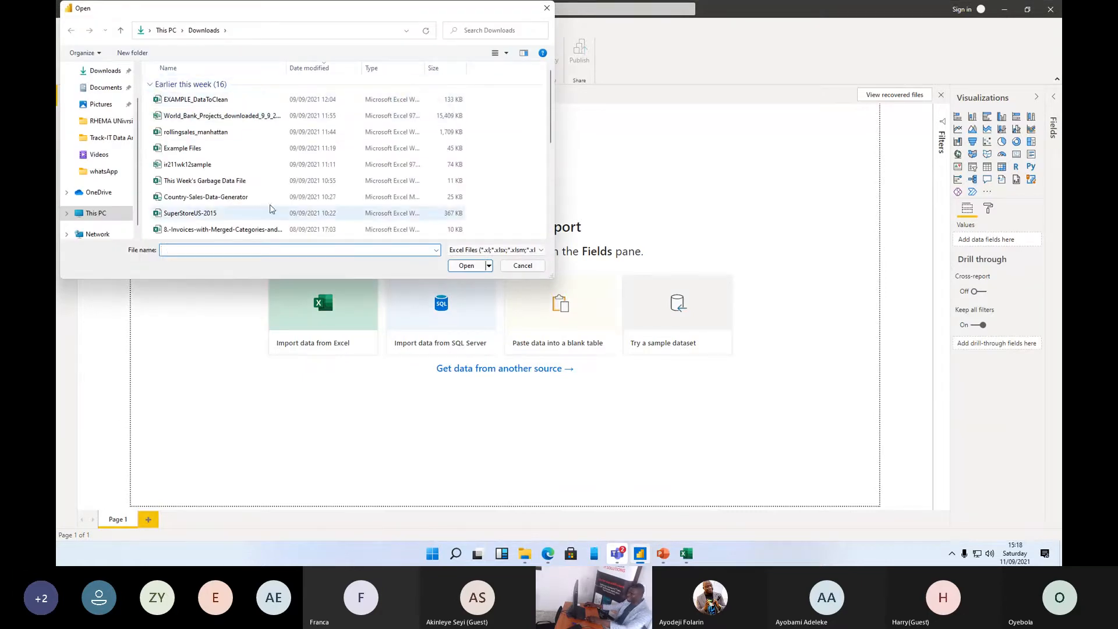
- Choose 1.-Badly-Structured-Sales-Data-1 from Downloads and open its Dirty 1 sheet in Power Query Editor for transformation
scroll(248, 203, "down", 1)
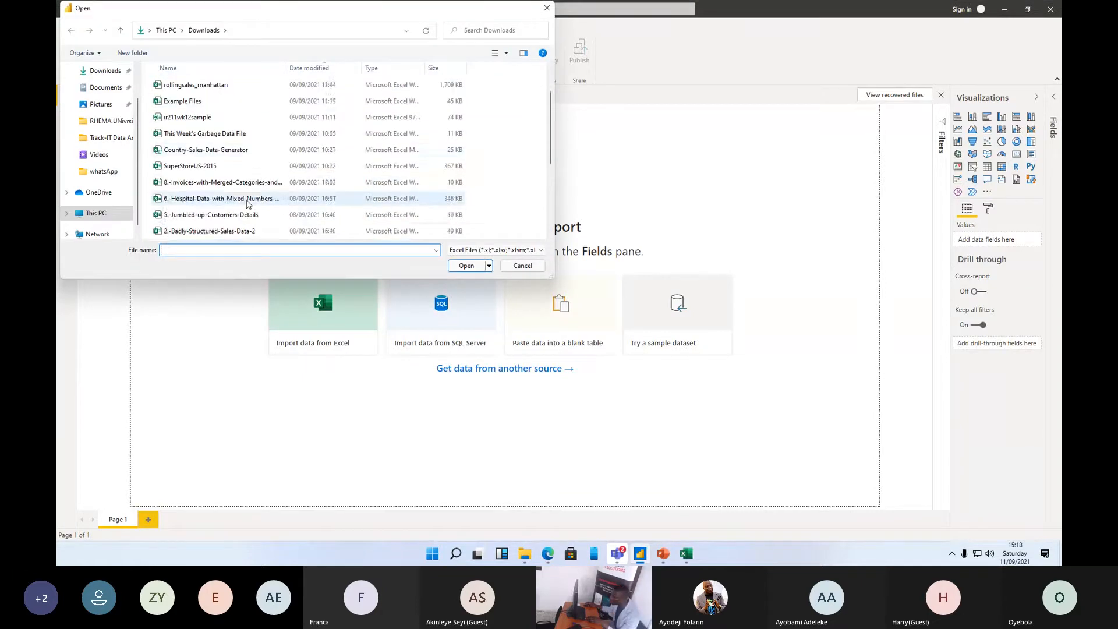
scroll(248, 202, "down", 1)
left_click(220, 200)
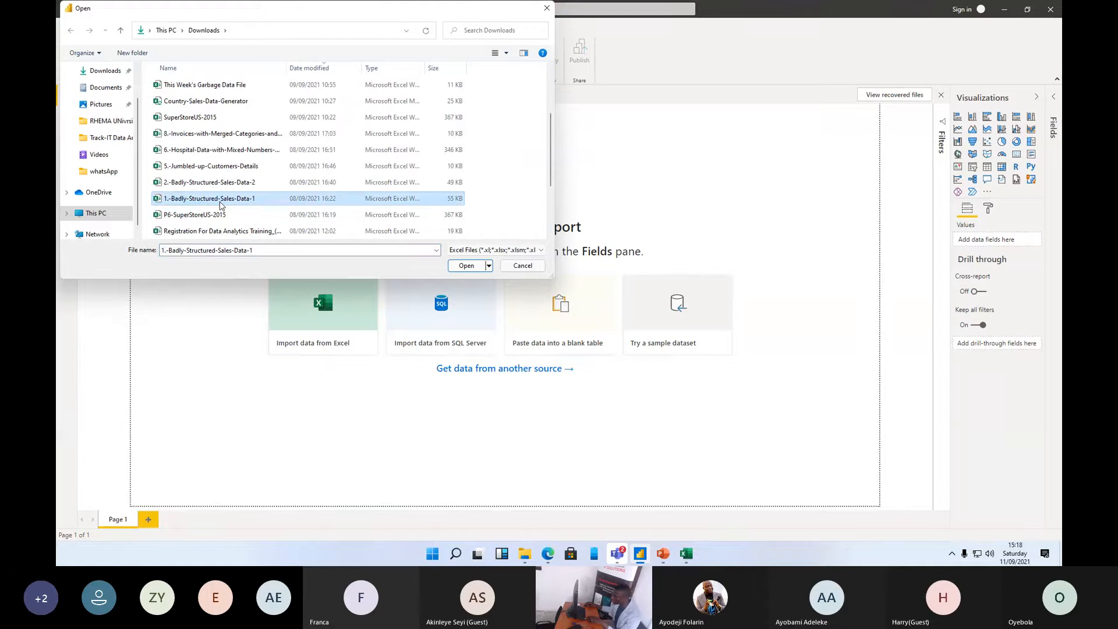
double_click(220, 202)
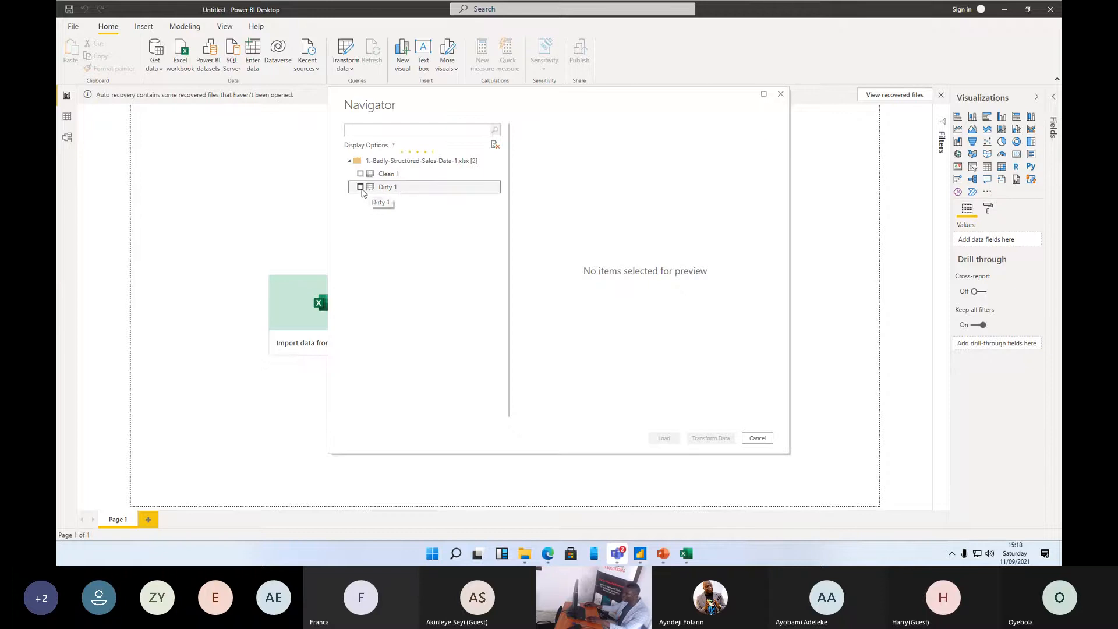
left_click(360, 187)
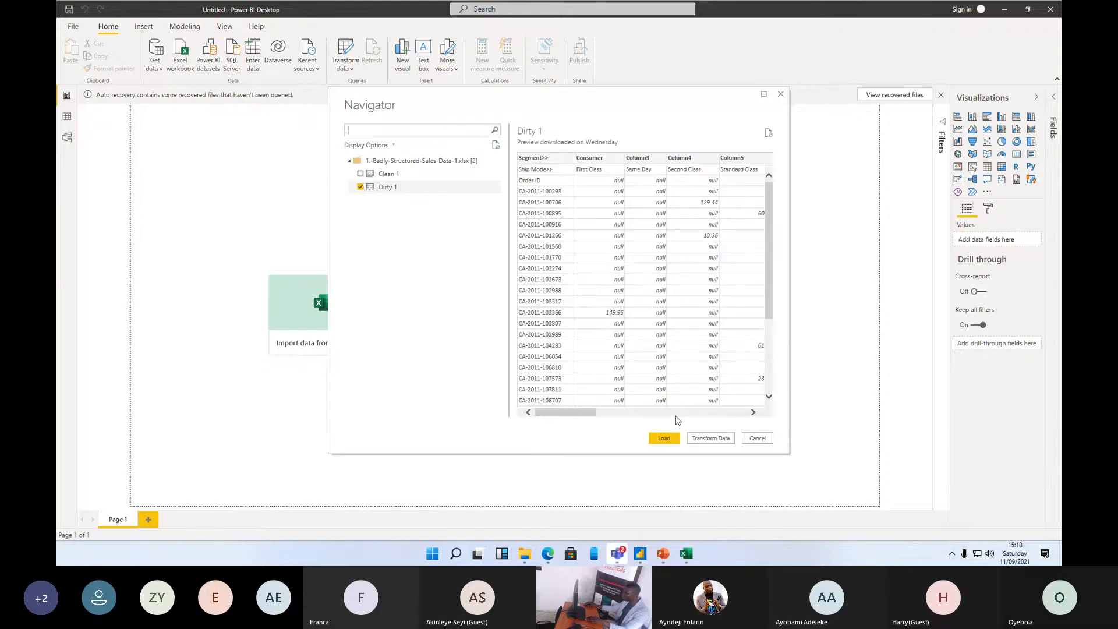
left_click(705, 440)
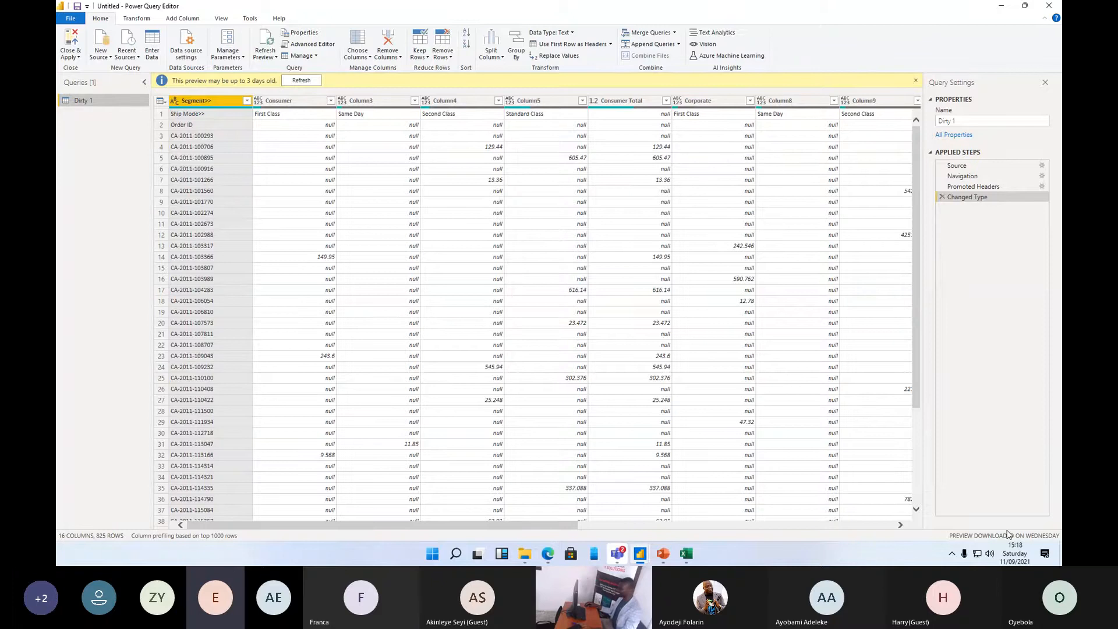
left_click(995, 483)
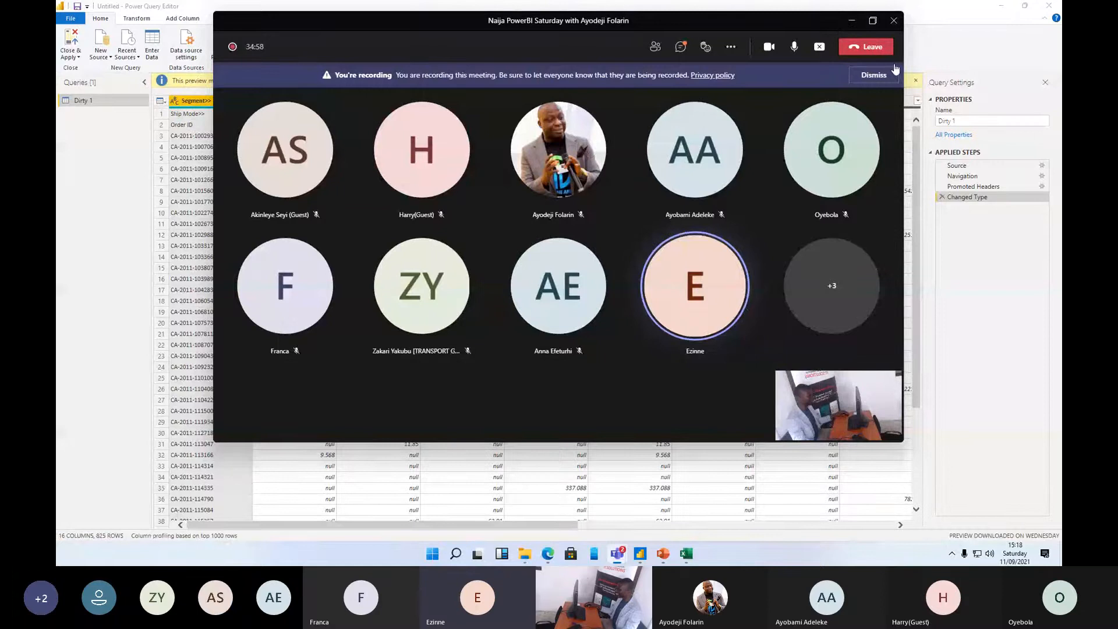
left_click(853, 24)
- Switch to the sales workbook in Excel and review the Dirty 1 source layout against the Clean 1 target layout
mouse_move(686, 553)
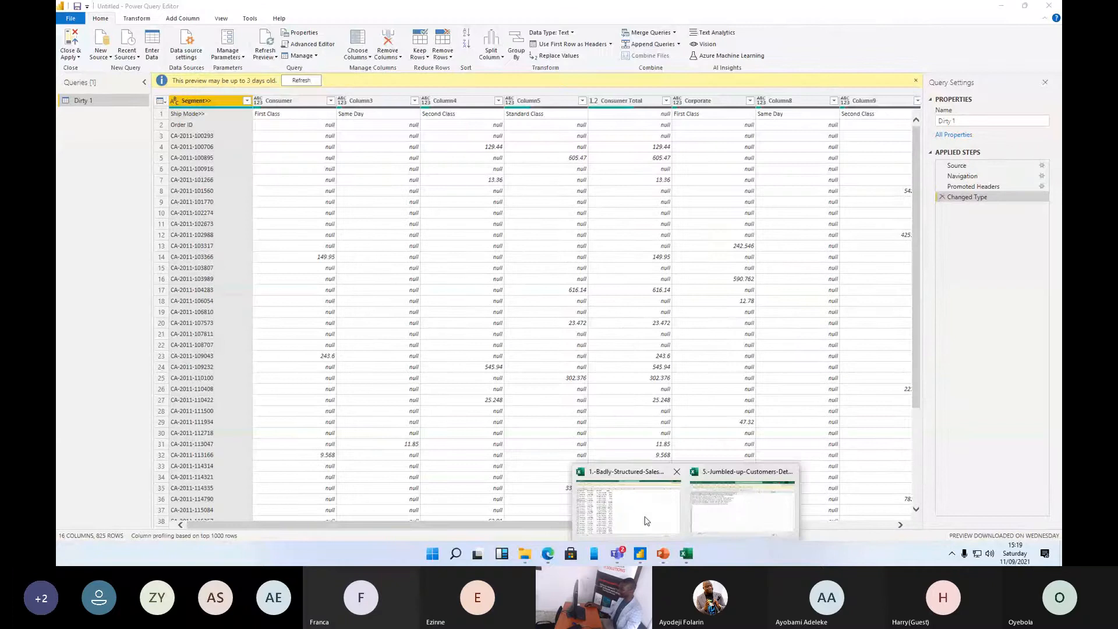
left_click(645, 518)
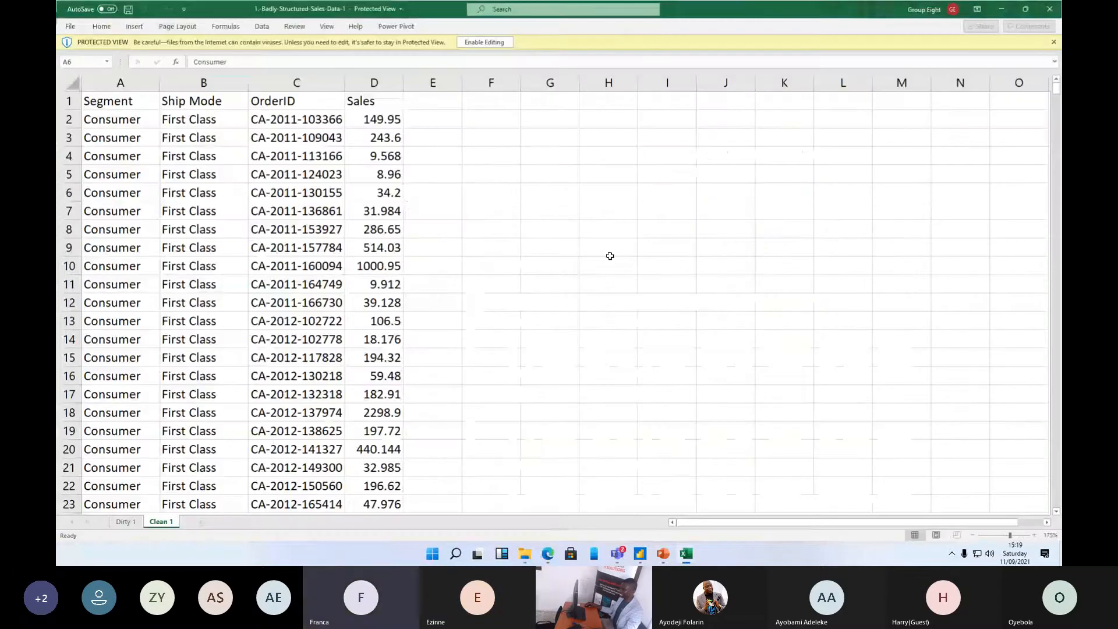
left_click(125, 521)
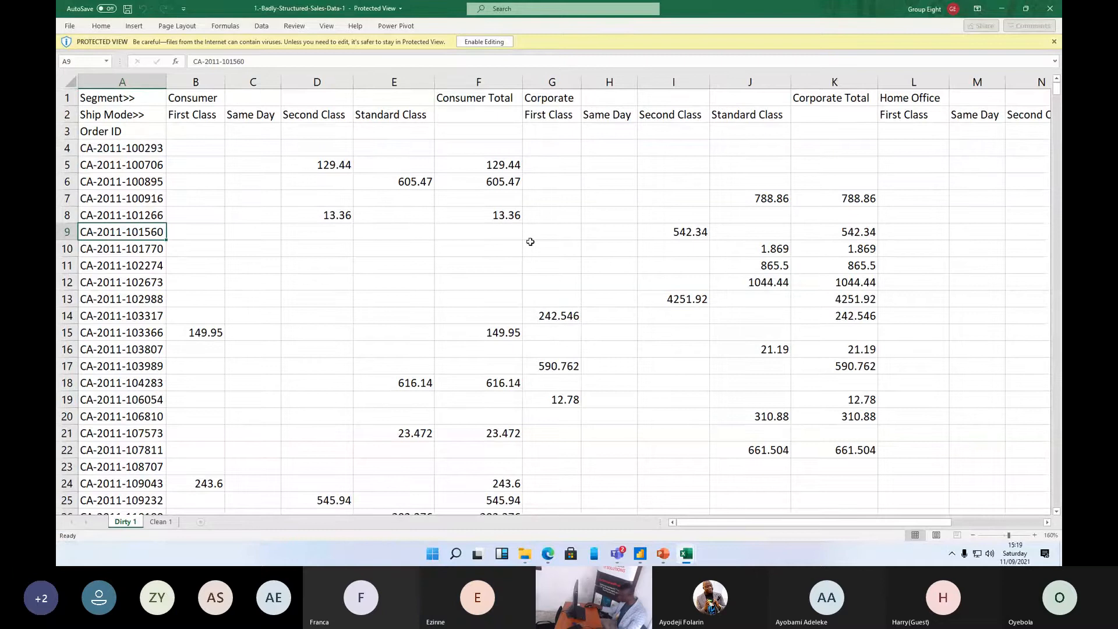
left_click(162, 521)
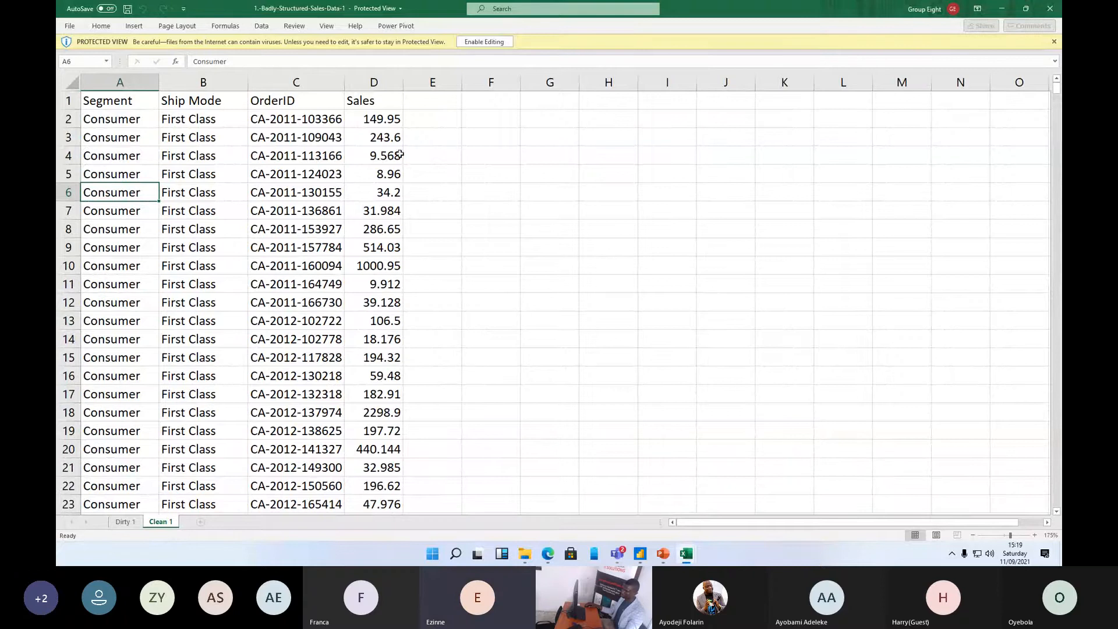
- Compare the Dirty 1 sheet with the Clean 1 sheet again and return to Power Query Editor
left_click(999, 12)
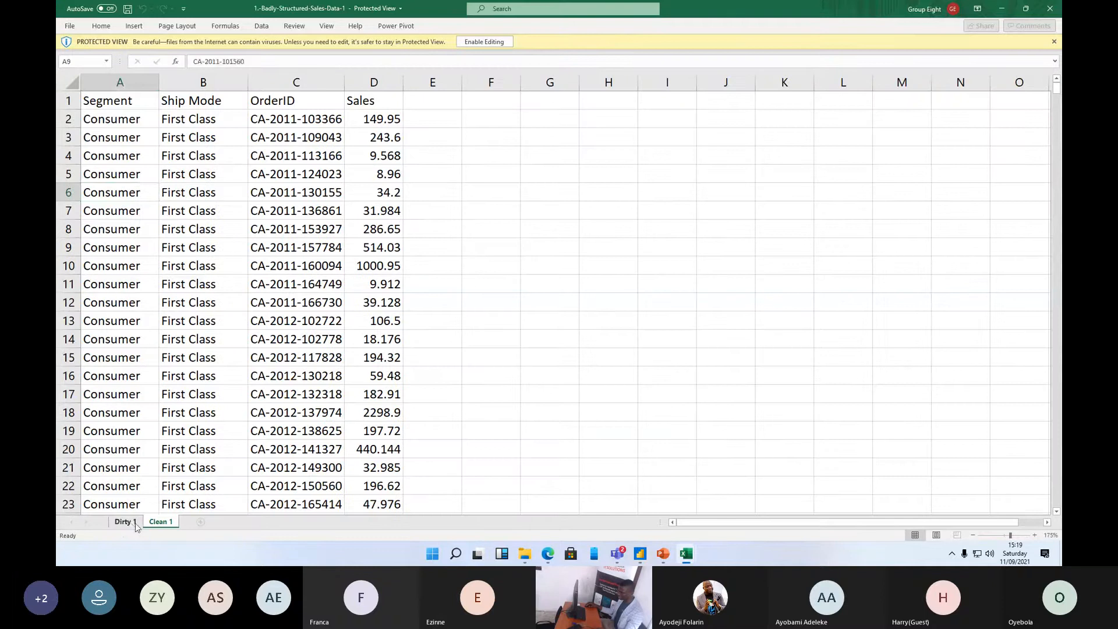
left_click(125, 521)
left_click(159, 523)
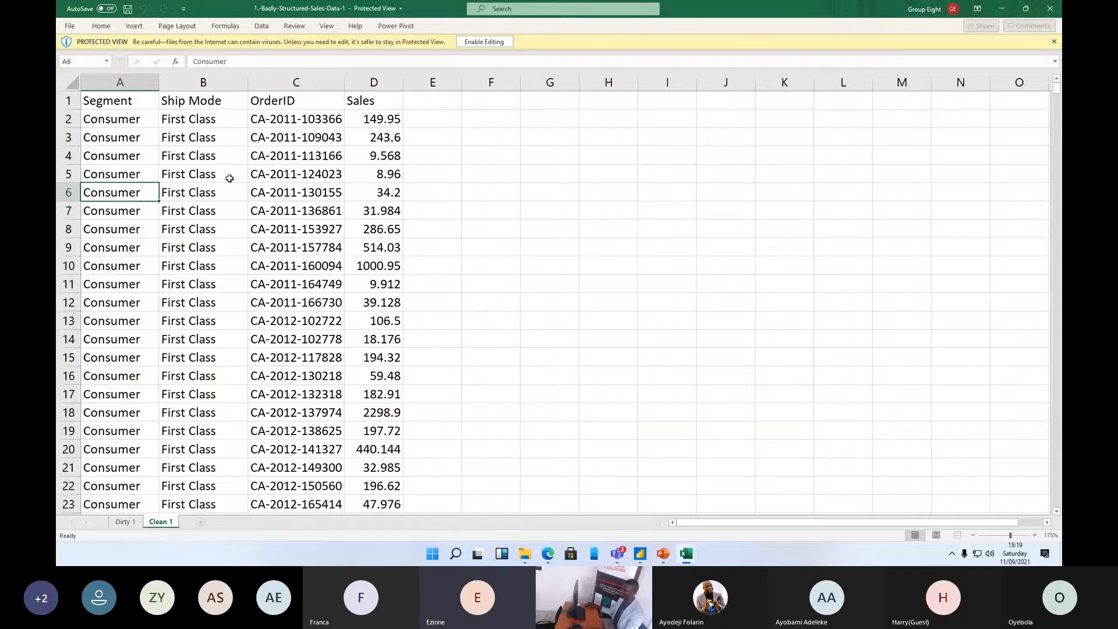
left_click(1002, 8)
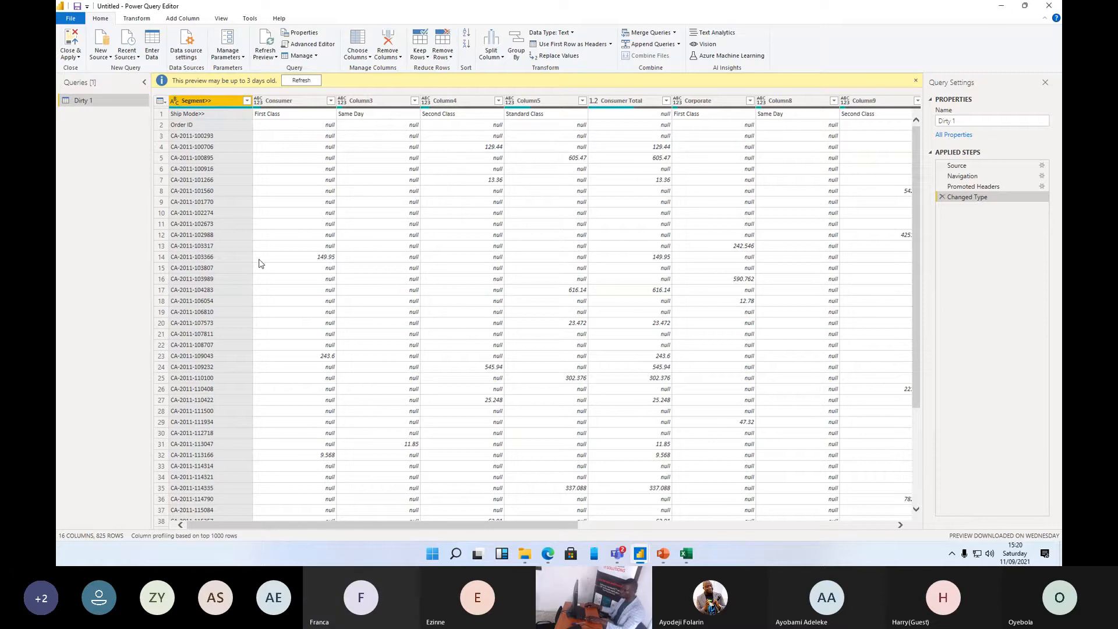
- Launch Magnifier to enlarge the screen to 200% and minimize its window
key("super")
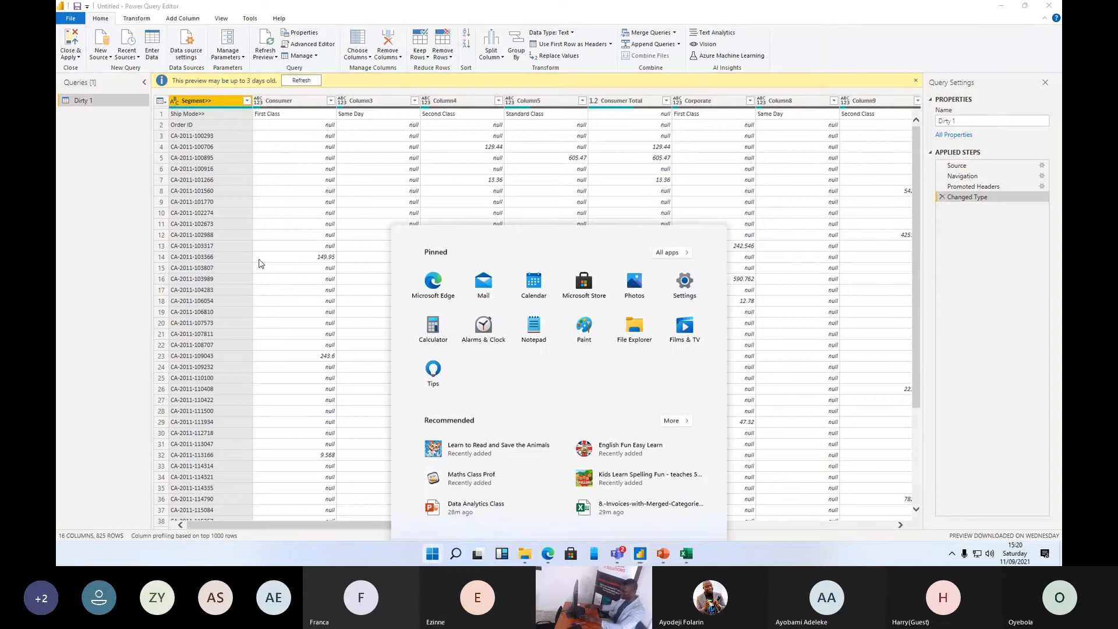
type("magni")
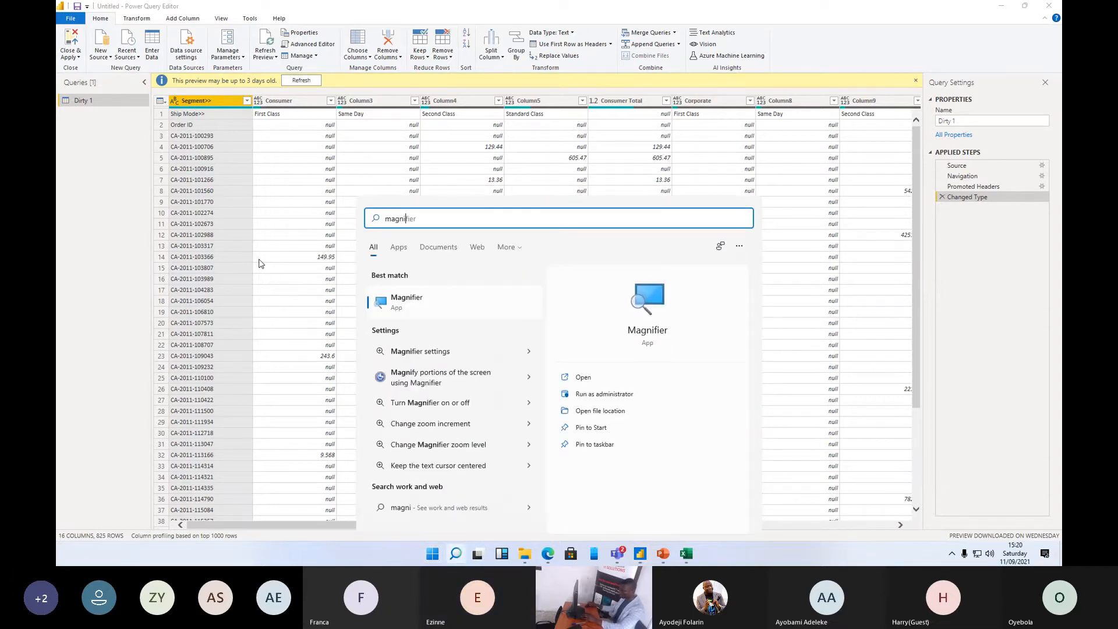
left_click(398, 302)
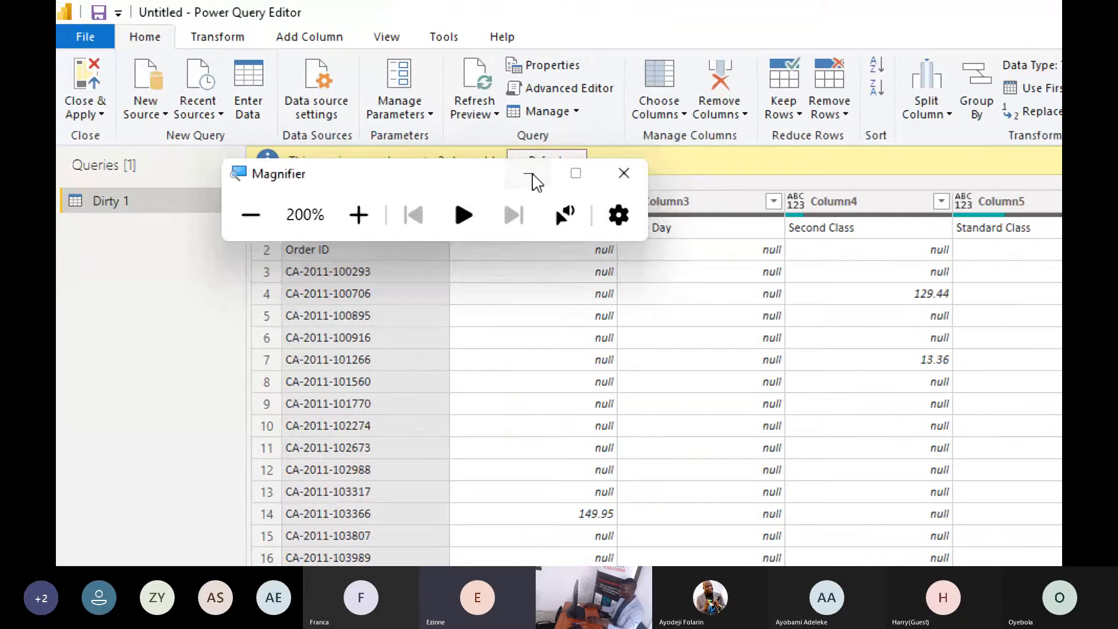
left_click(528, 177)
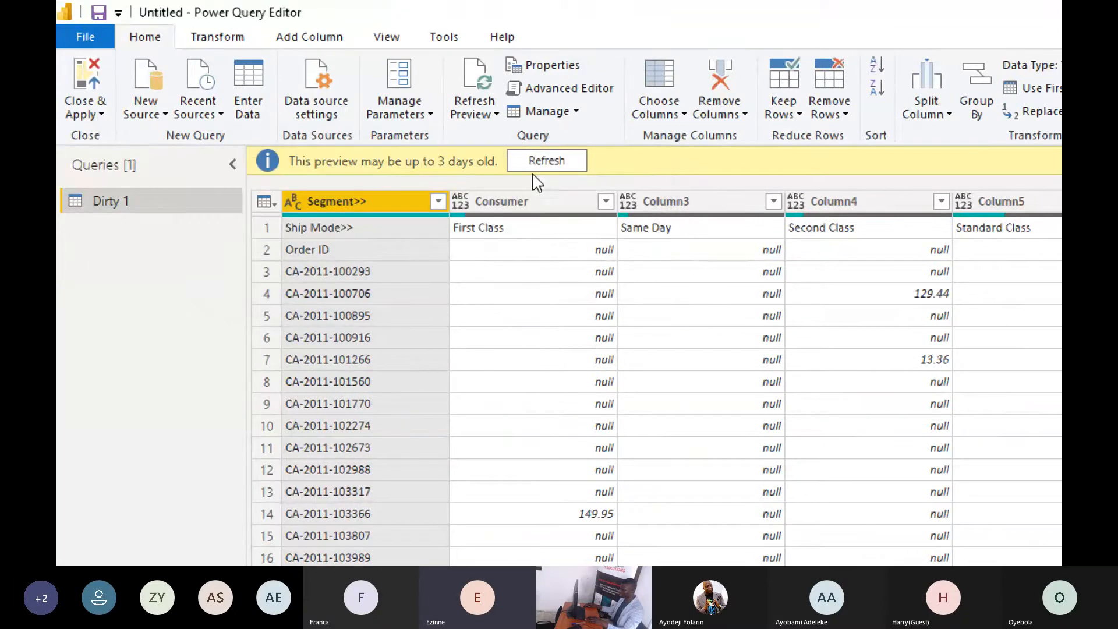
- Promote the first row of the Dirty 1 query, which holds the ship modes, to column headers
left_click(474, 319)
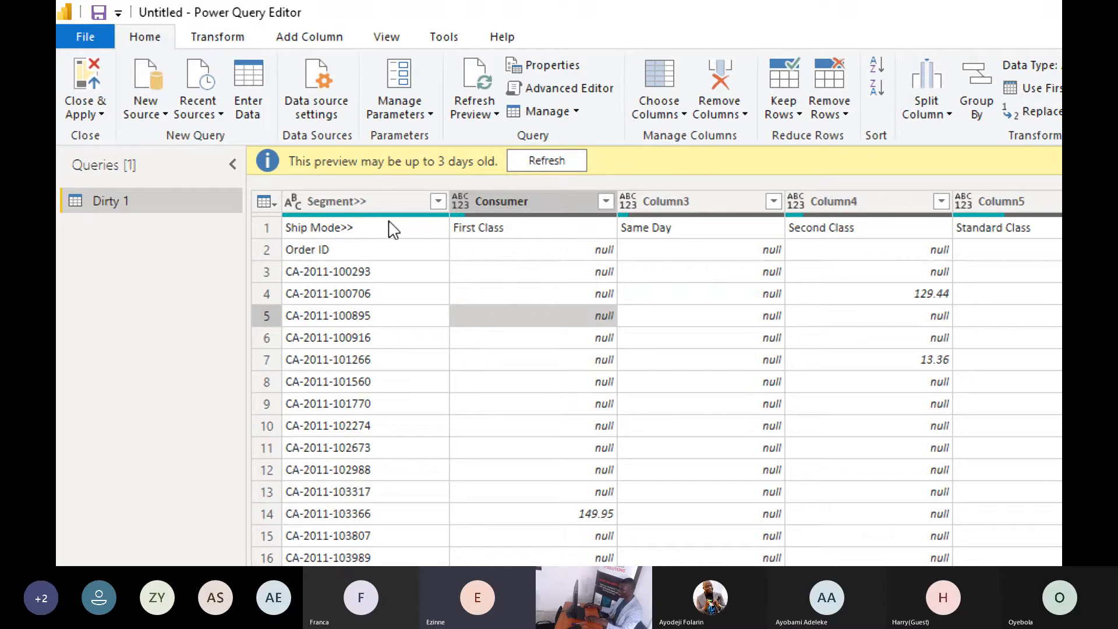
left_click(265, 202)
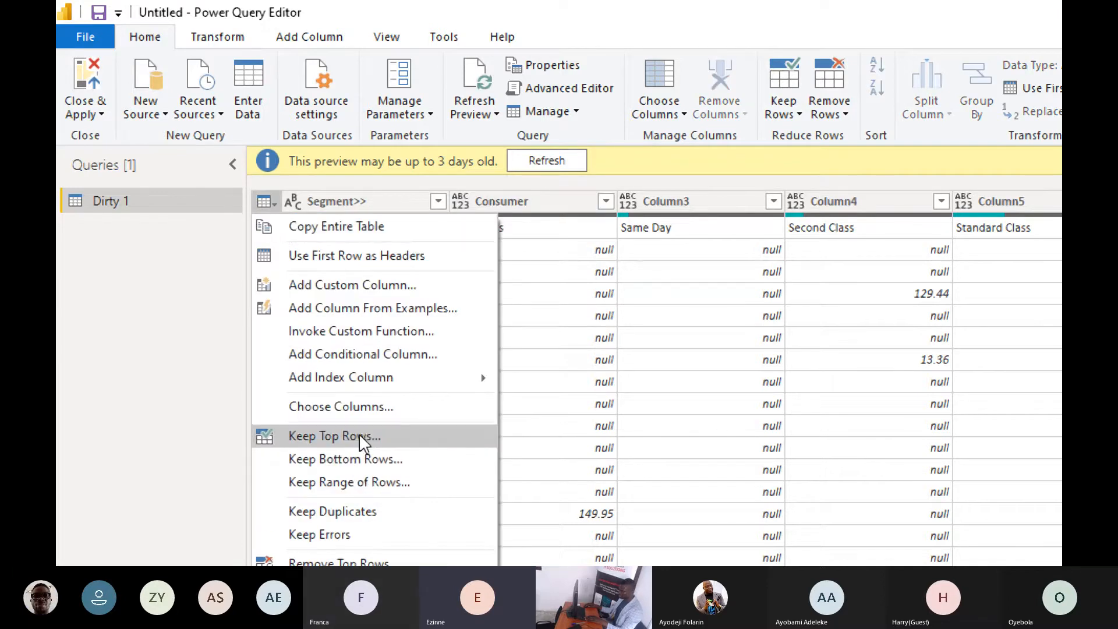
left_click(291, 264)
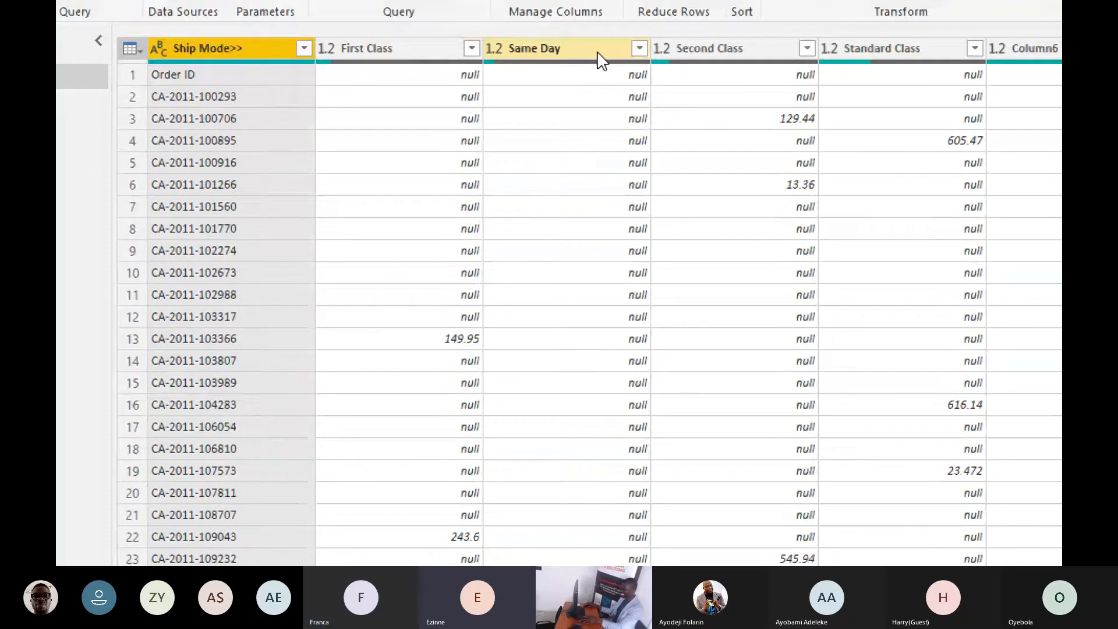
- Set the Magnifier zoom back to 100% and minimize its window
key("alt+Tab")
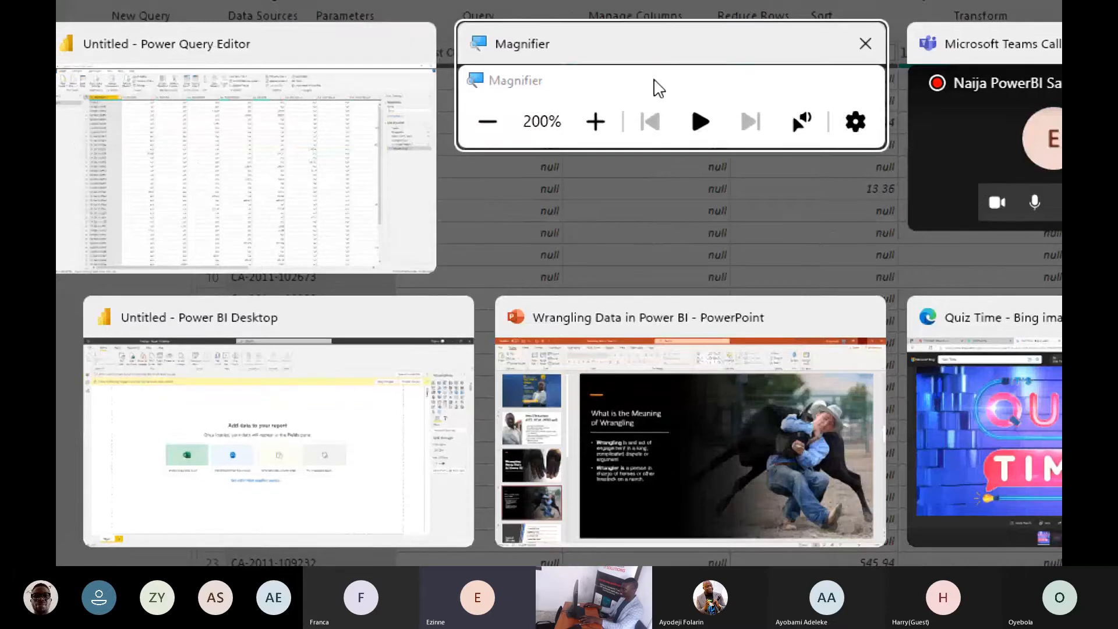
left_click(658, 87)
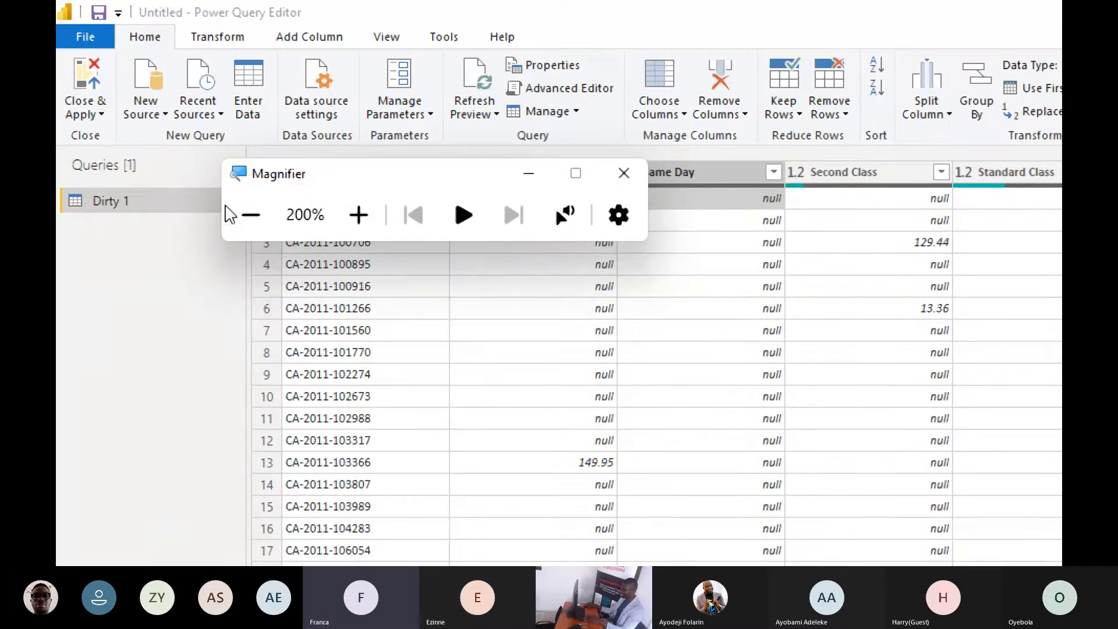
left_click(262, 224)
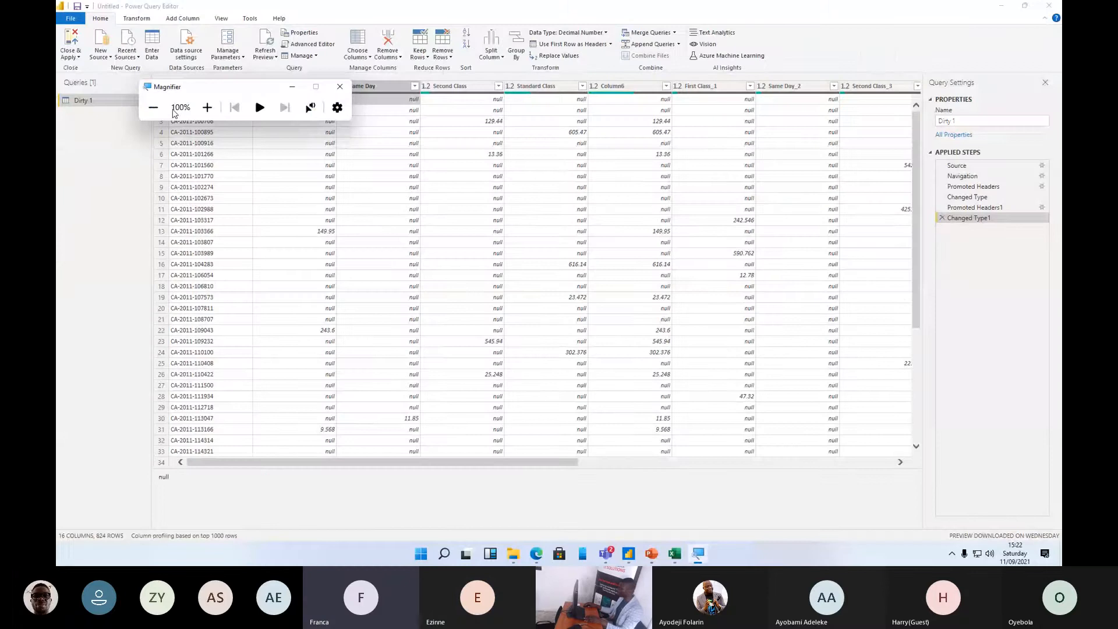
left_click(291, 86)
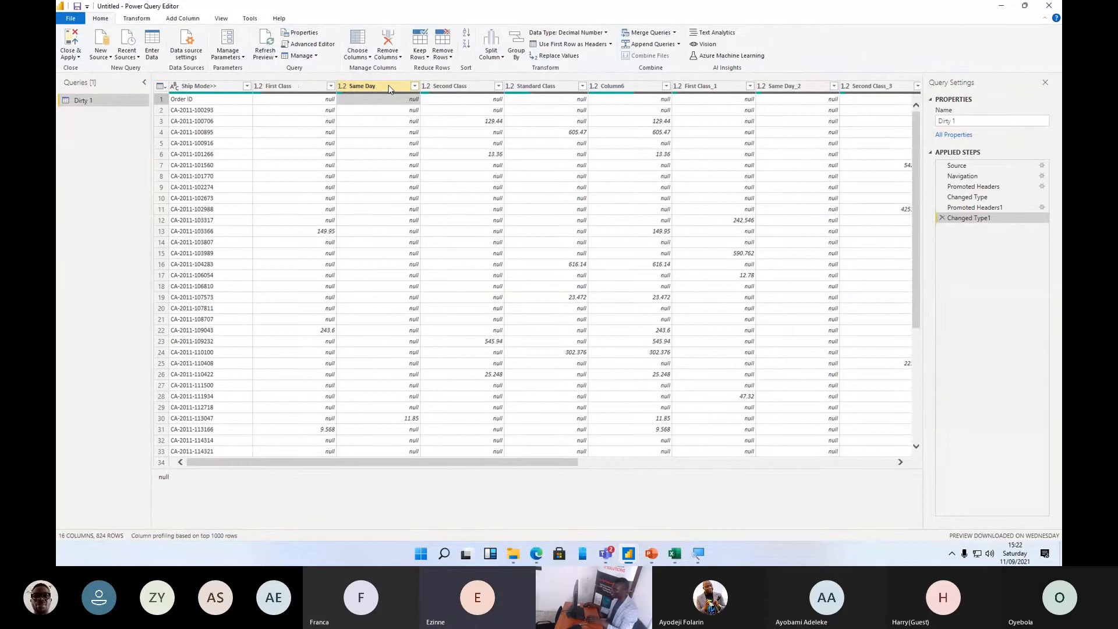
- Examine the filter values of the Same Day column without applying a filter
mouse_move(397, 97)
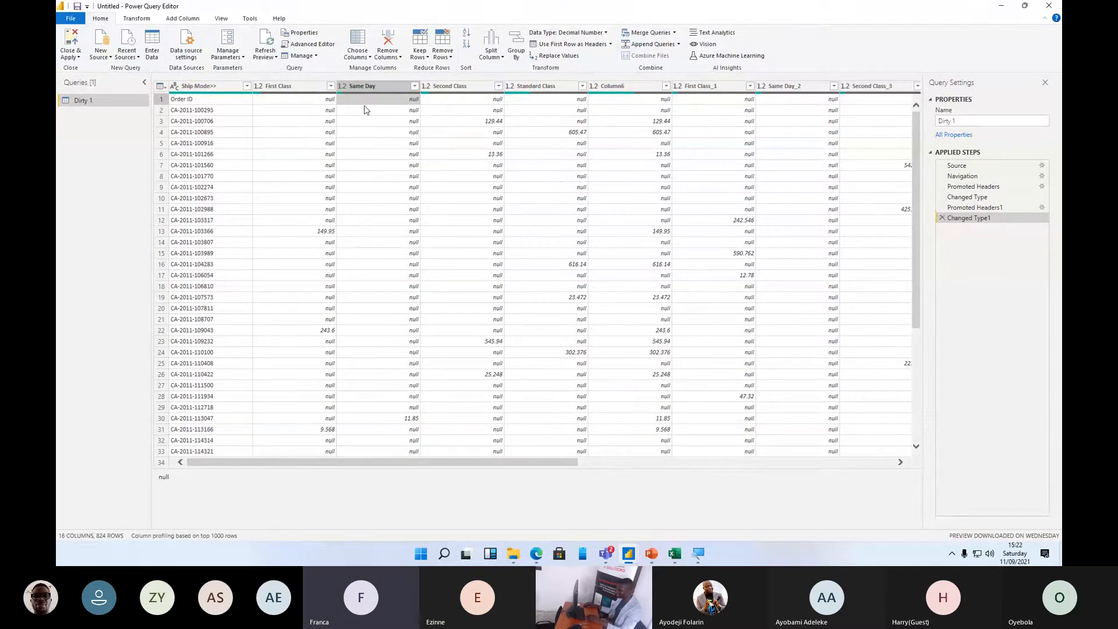
left_click(414, 86)
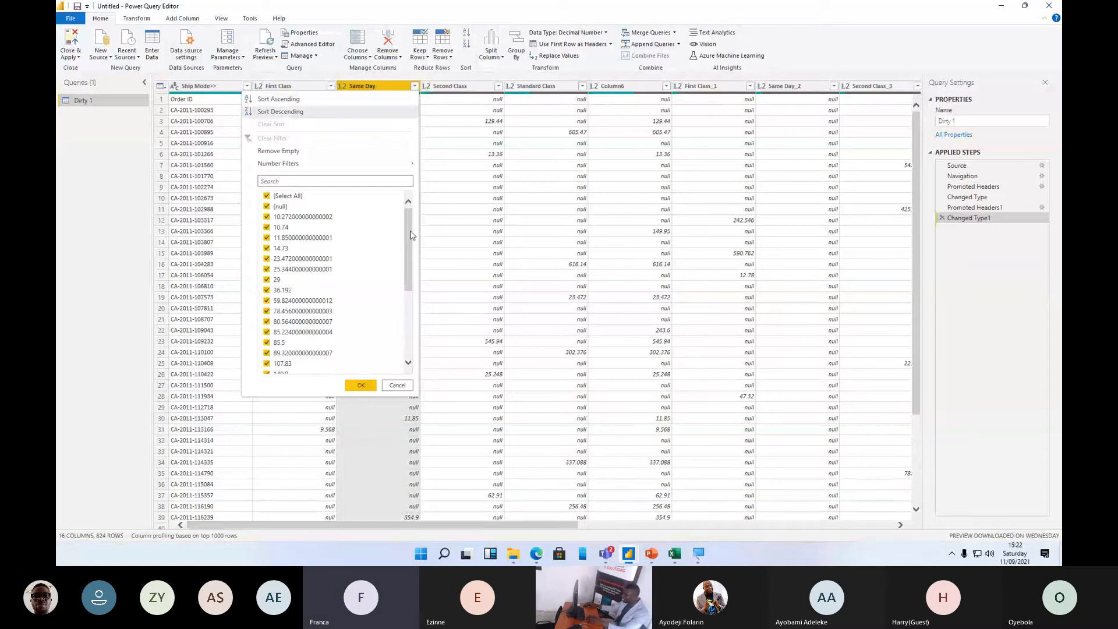
left_click_drag(411, 234, 399, 319)
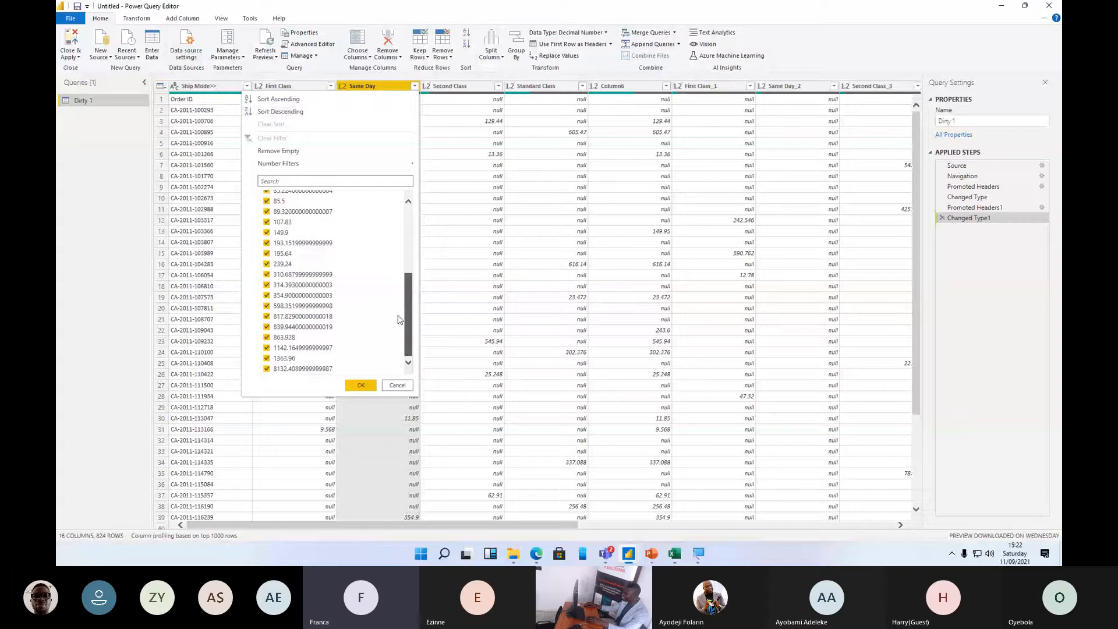
scroll(400, 349, "up", 1)
left_click(397, 385)
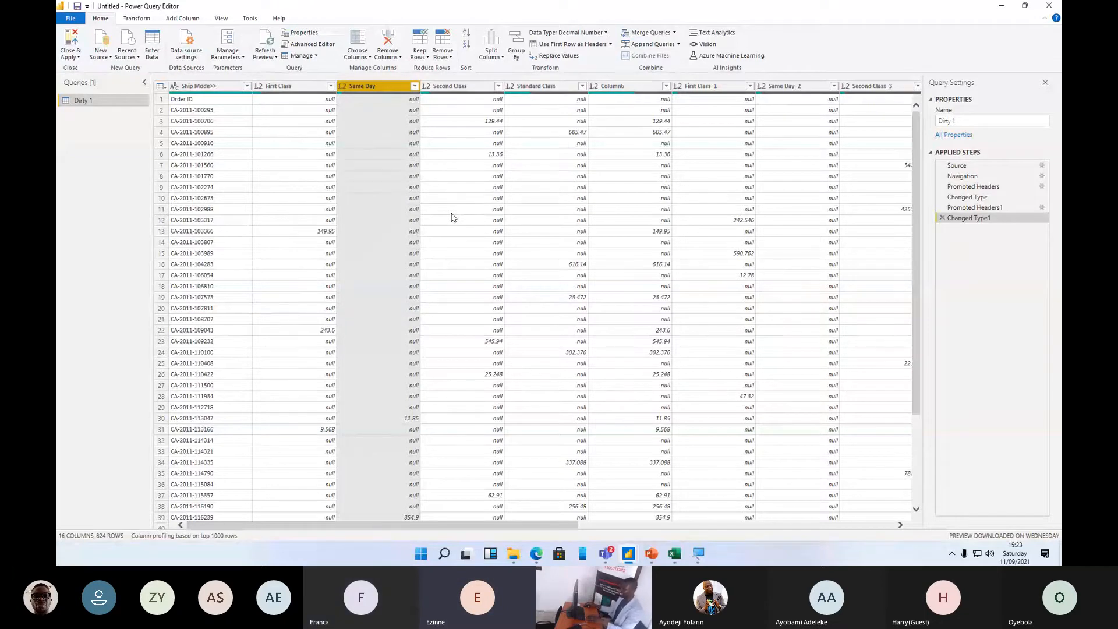
left_click(414, 87)
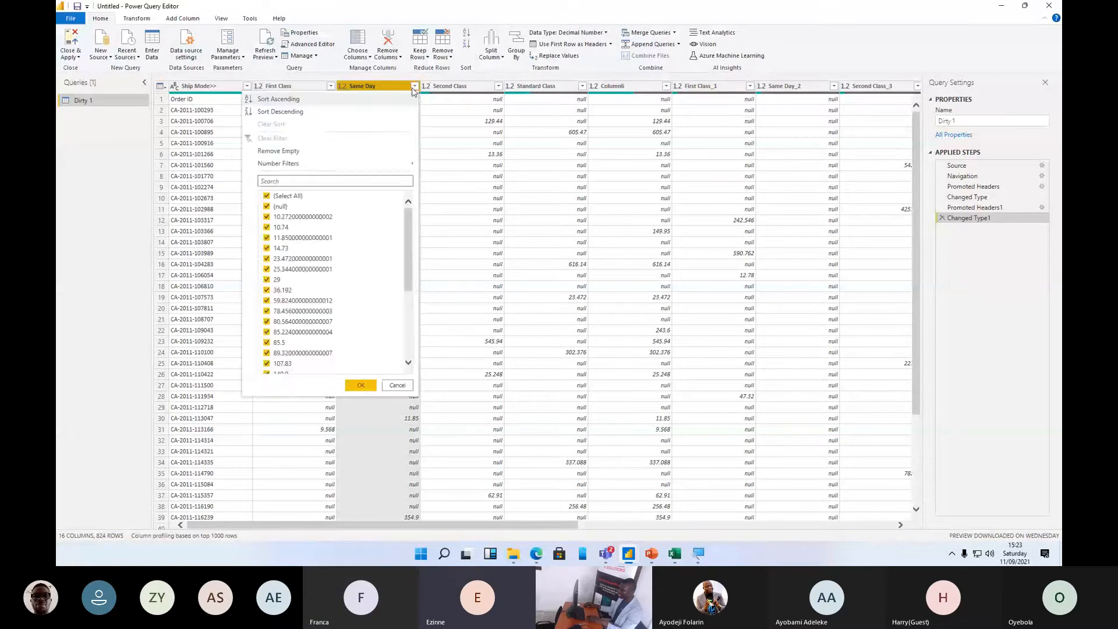
left_click(414, 87)
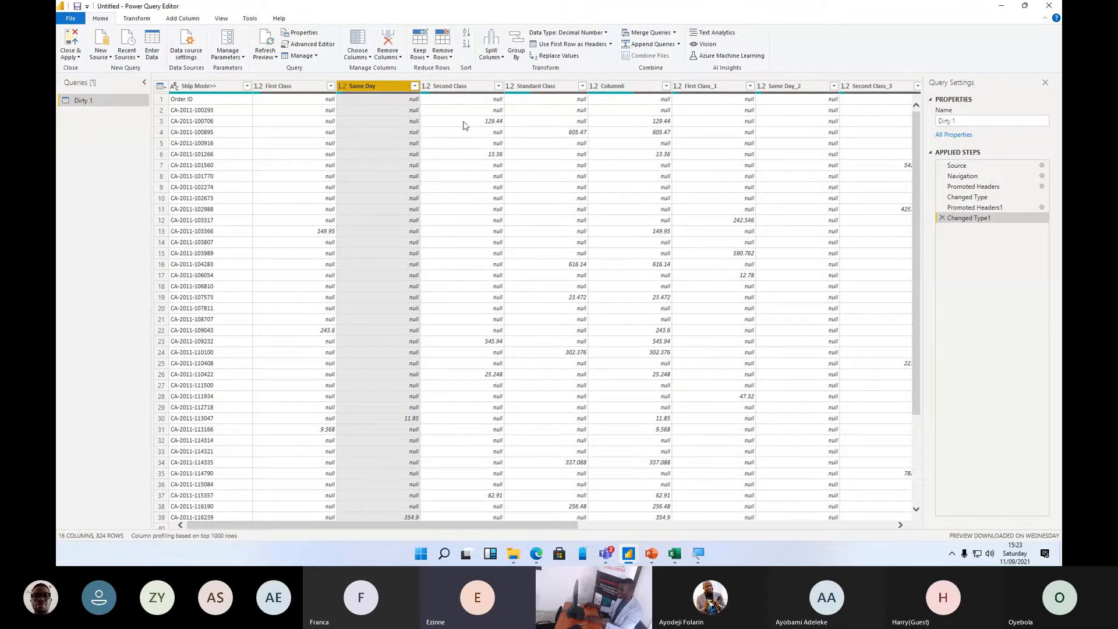
- Sort the Dirty 1 query by the Ship Mode>> column in ascending order
left_click(219, 88)
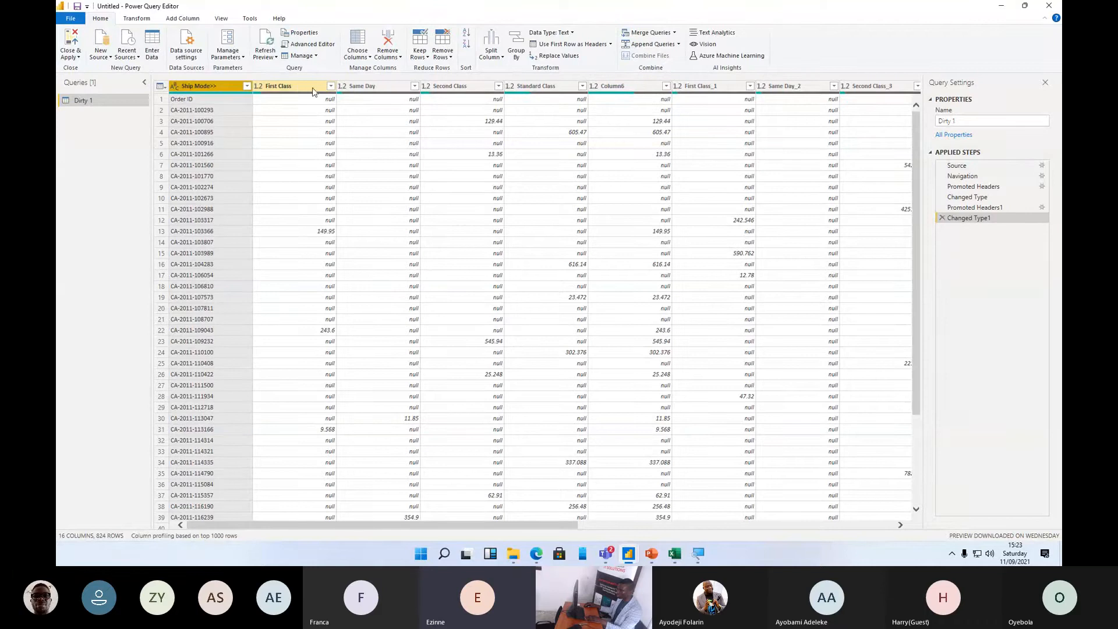
left_click(248, 87)
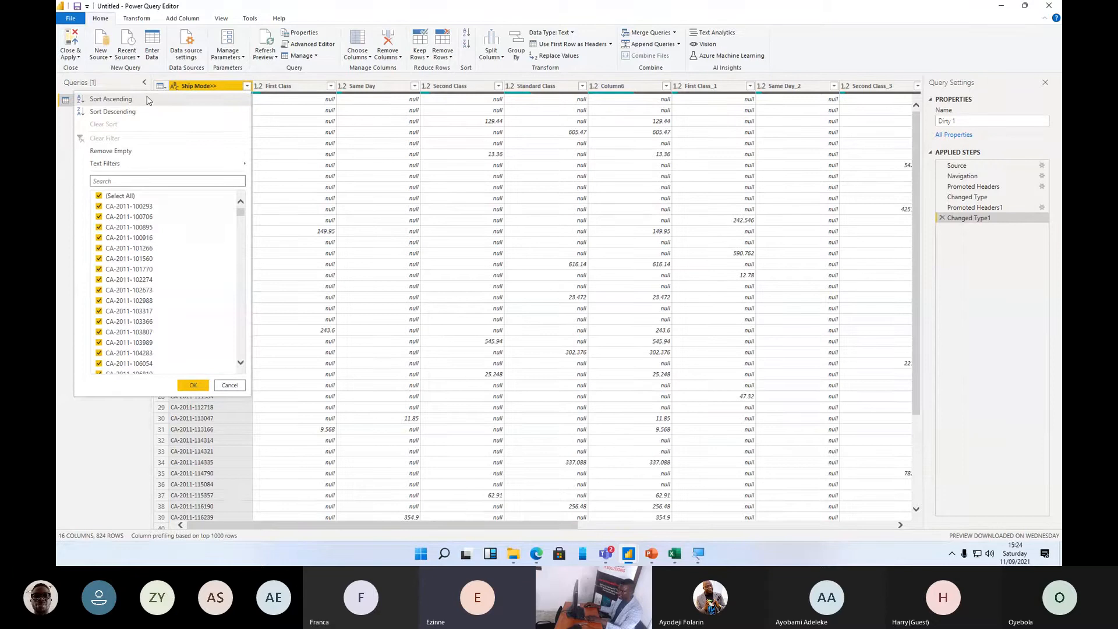
left_click(110, 99)
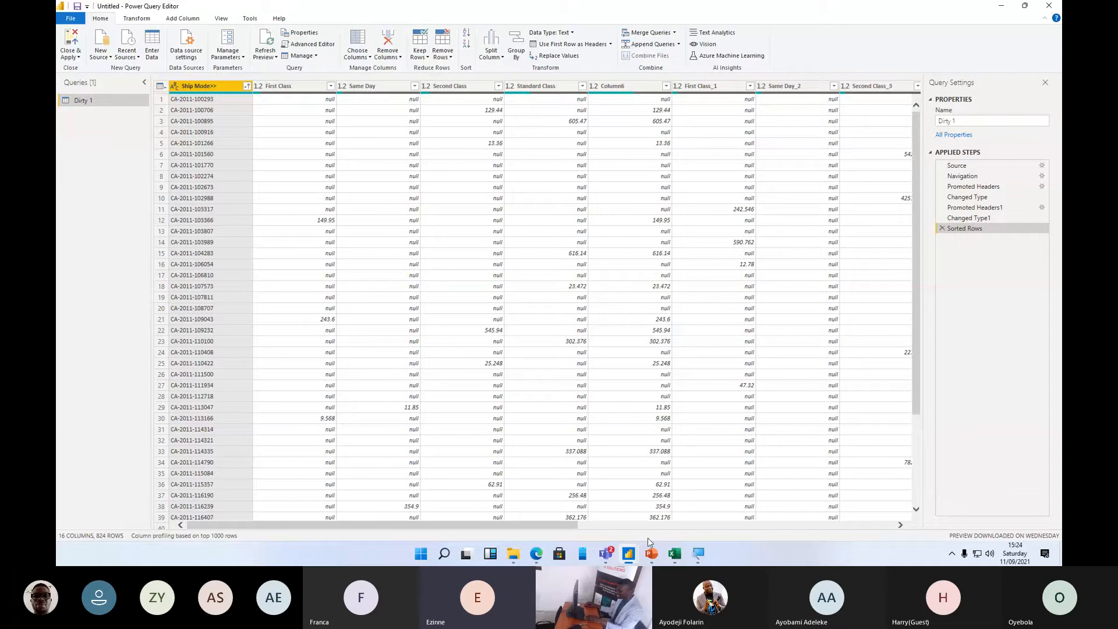
- Remove duplicate rows based on the Ship Mode>> column
left_click(610, 545)
mouse_move(673, 550)
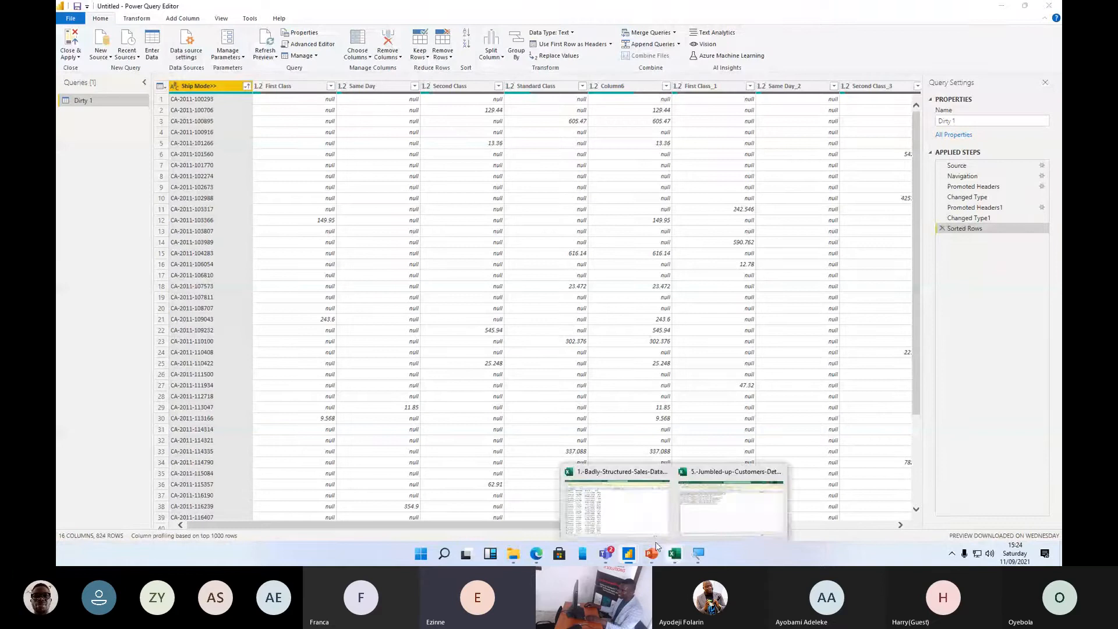
right_click(232, 88)
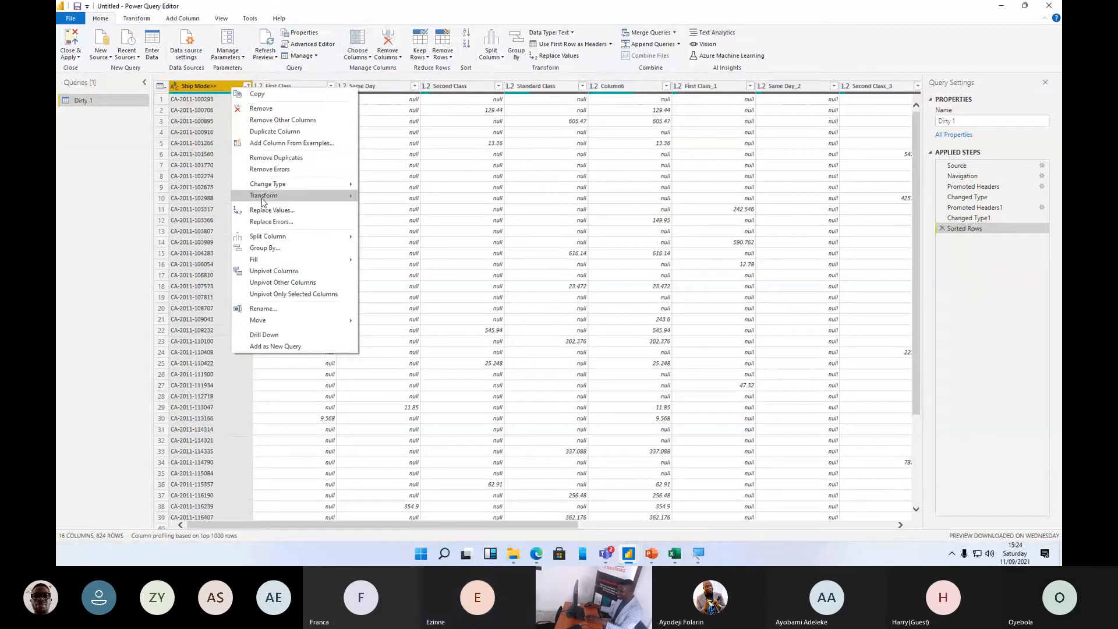
left_click(285, 159)
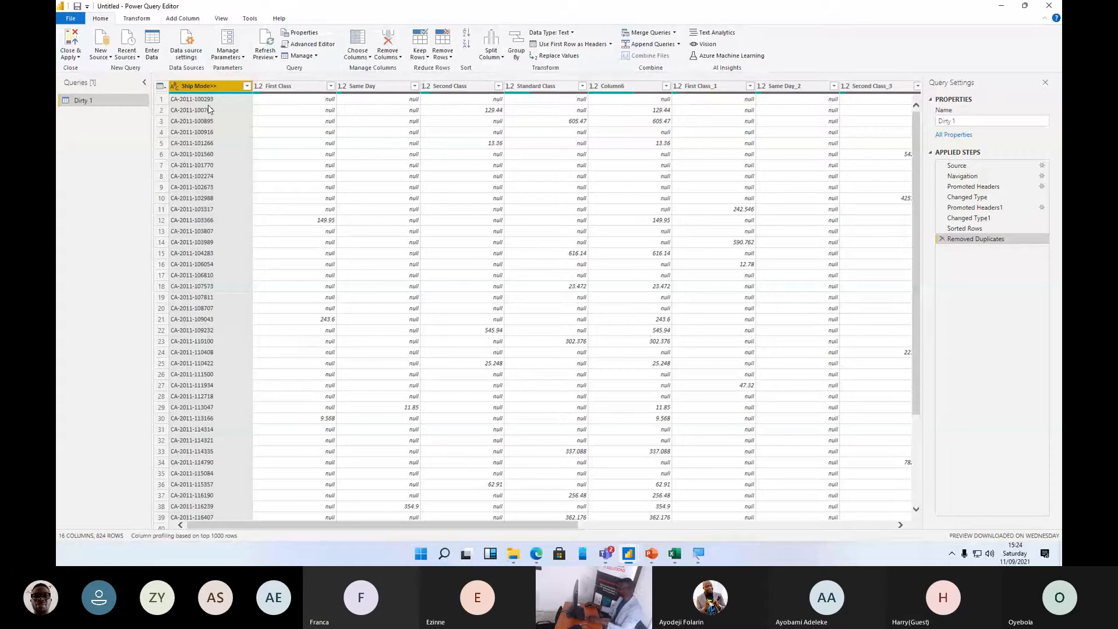
- Switch to the 1.-Badly-Structured-Sales-Data-1 workbook in Excel and compare its Dirty 1 source with the Clean 1 target layout
key("alt+Tab")
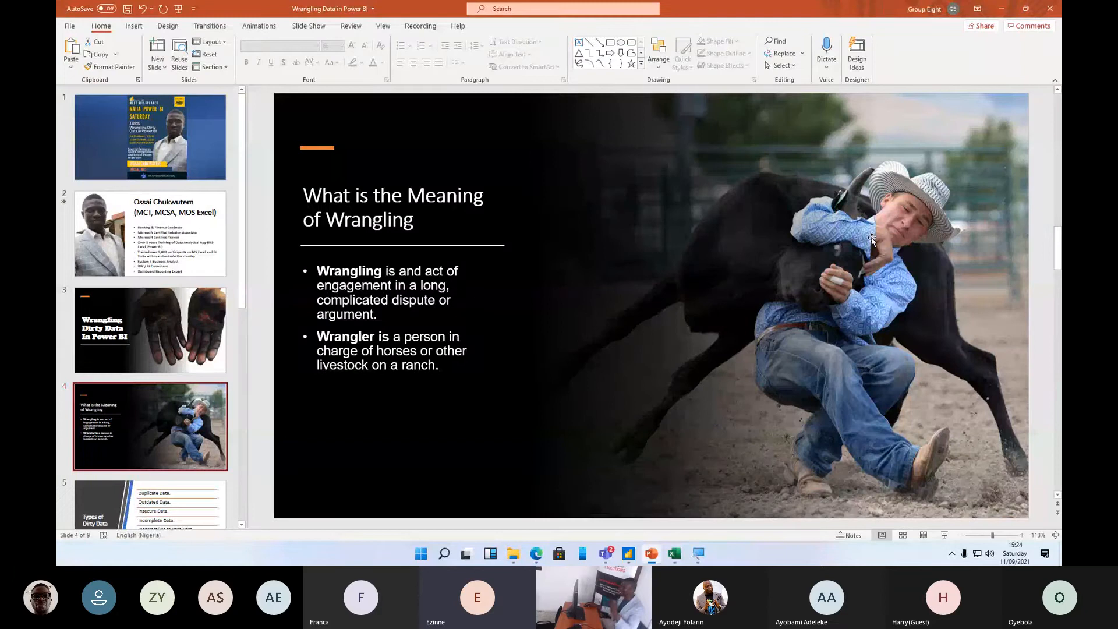
left_click(1002, 16)
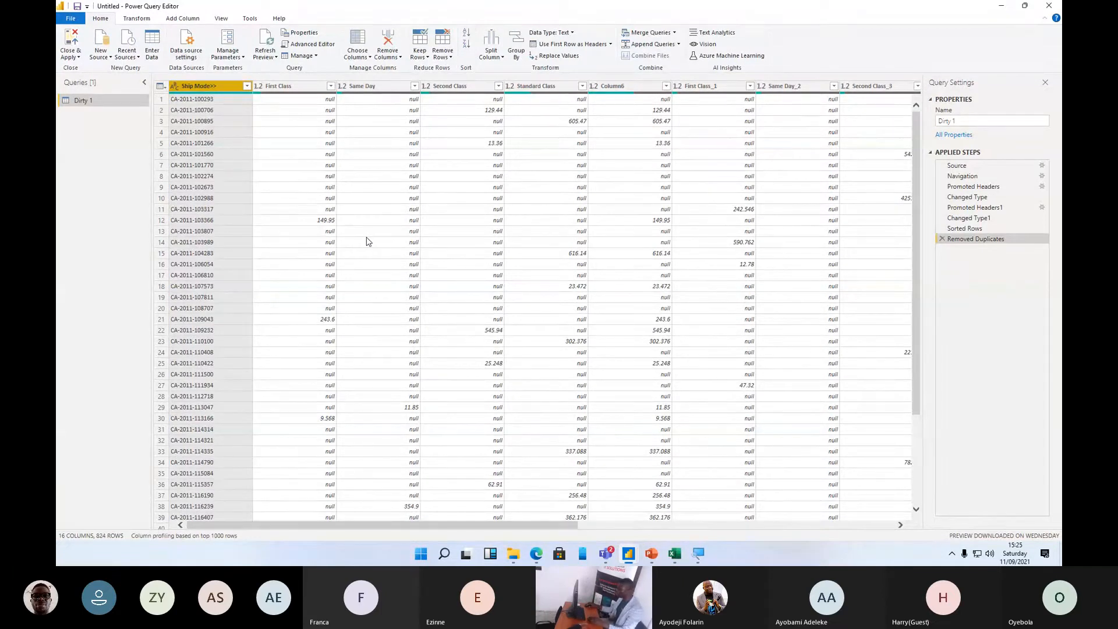
left_click(675, 553)
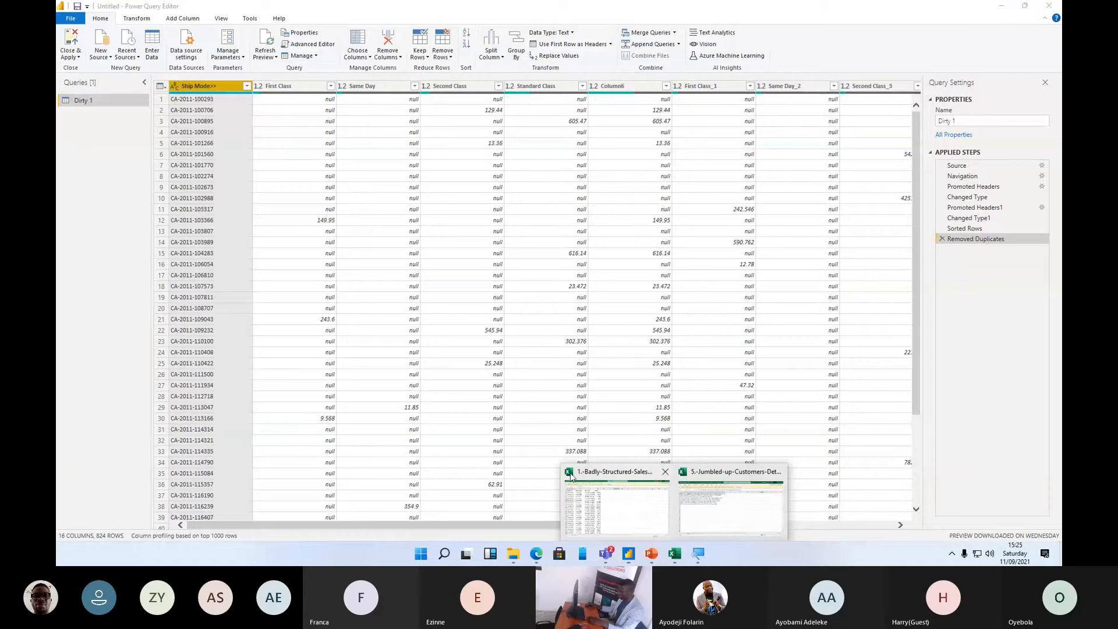
left_click(605, 495)
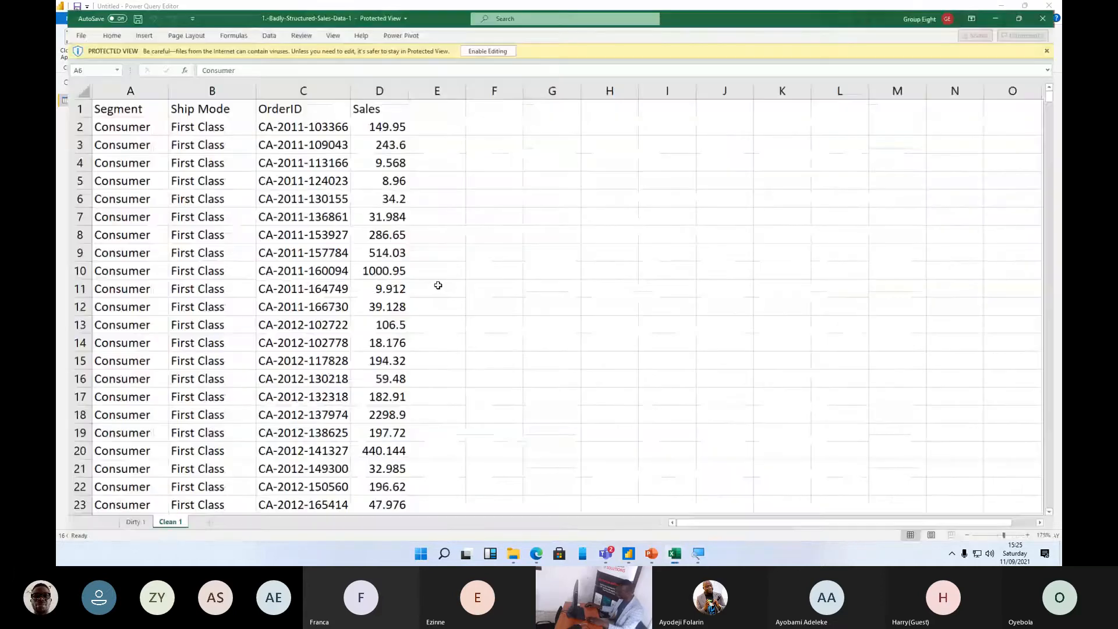
left_click(125, 522)
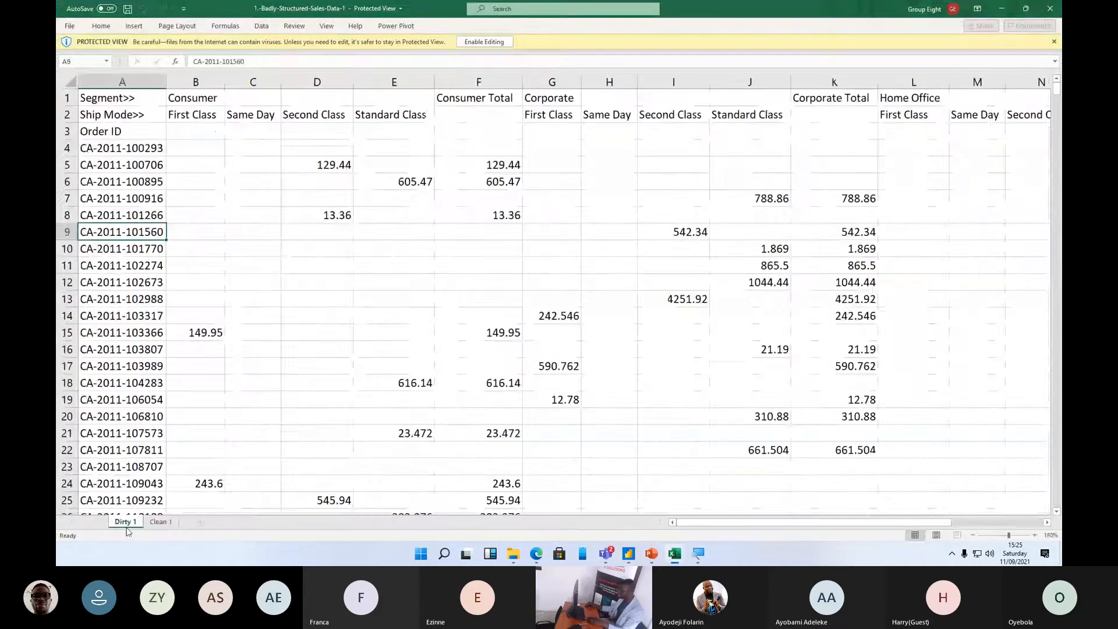
left_click(160, 522)
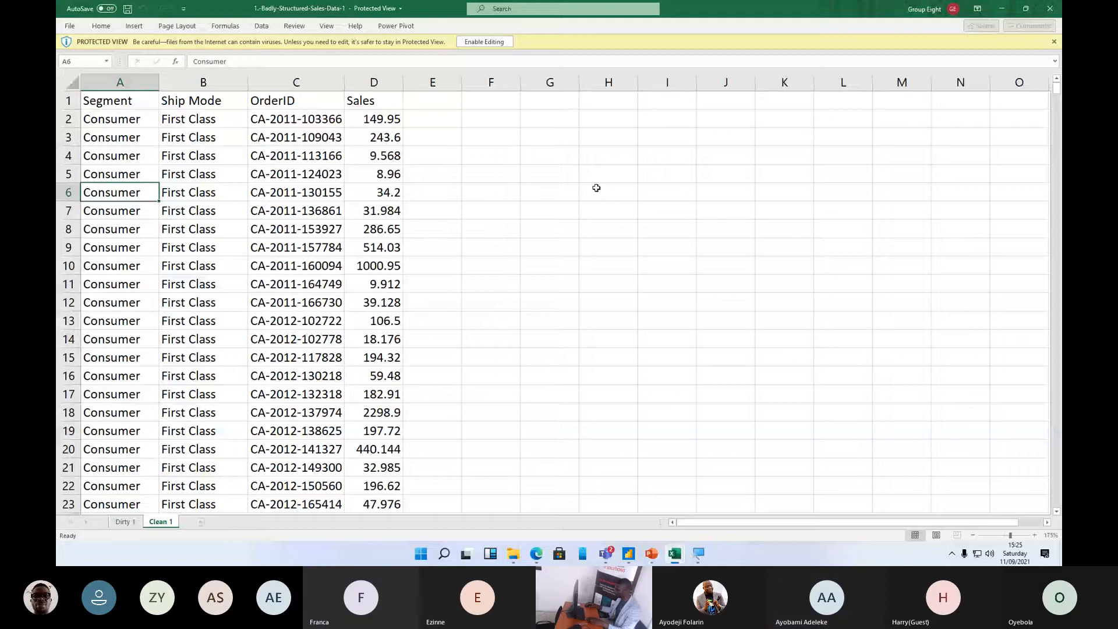
- Return to Power Query Editor, briefly checking the Teams meeting window for participant activity
left_click(628, 553)
mouse_move(610, 562)
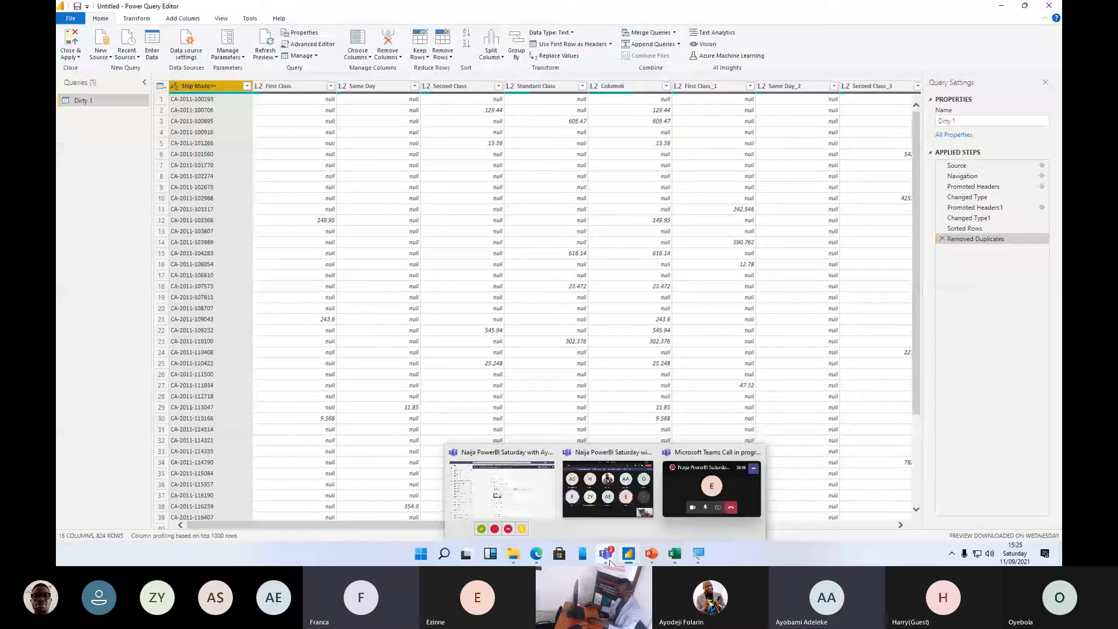
left_click(607, 488)
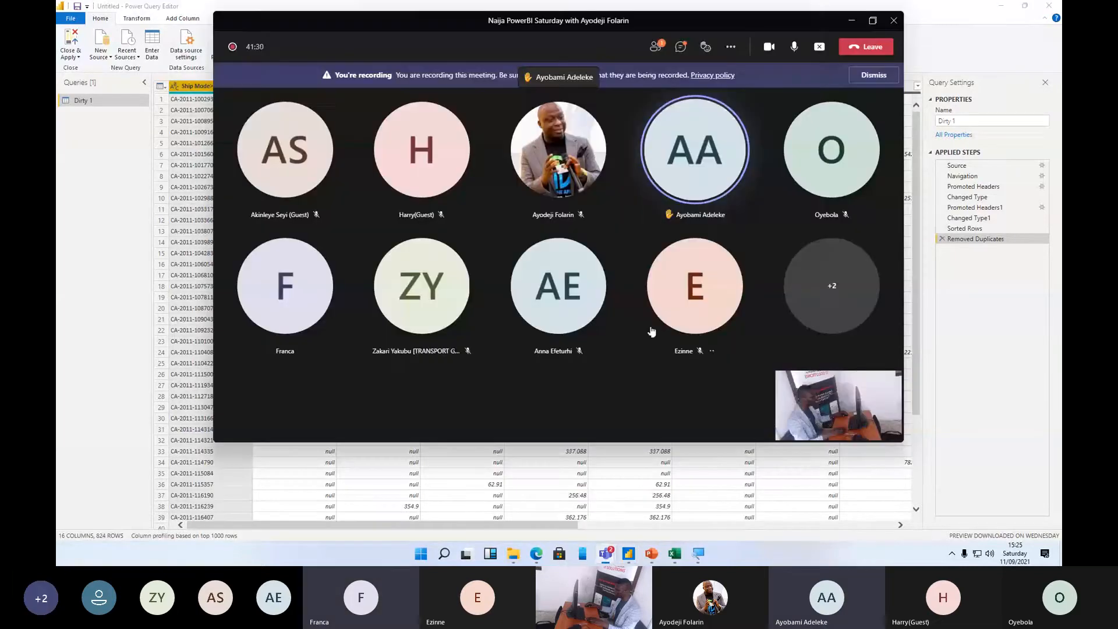
left_click(907, 243)
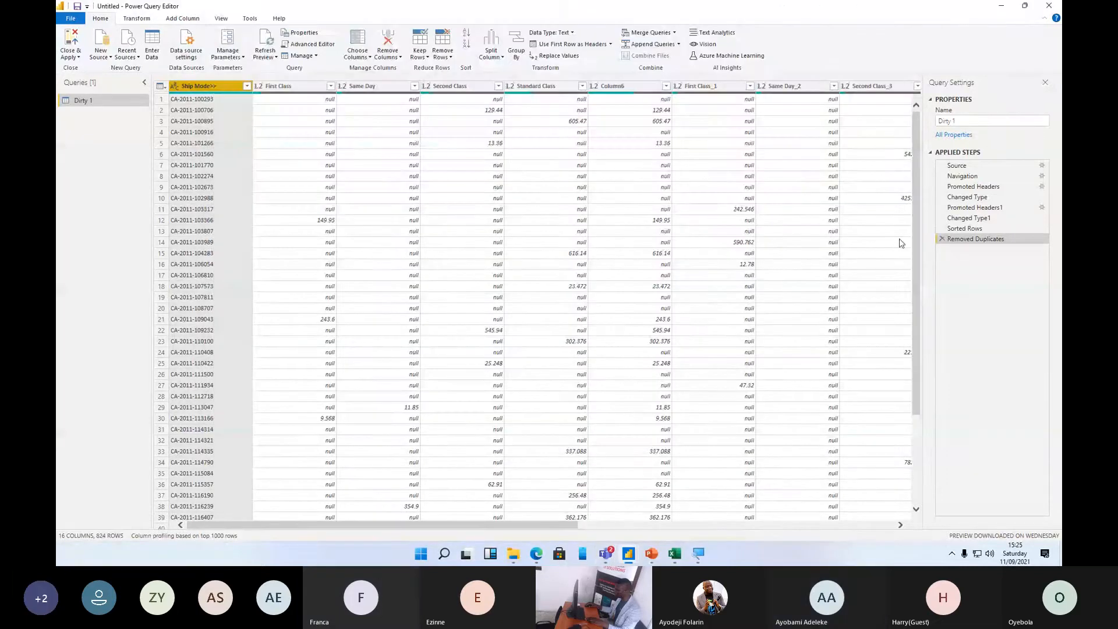
- Enlarge the Power Query Editor display and delete every applied step of the Dirty 1 query after Navigation
key("ctrl+shift+plus")
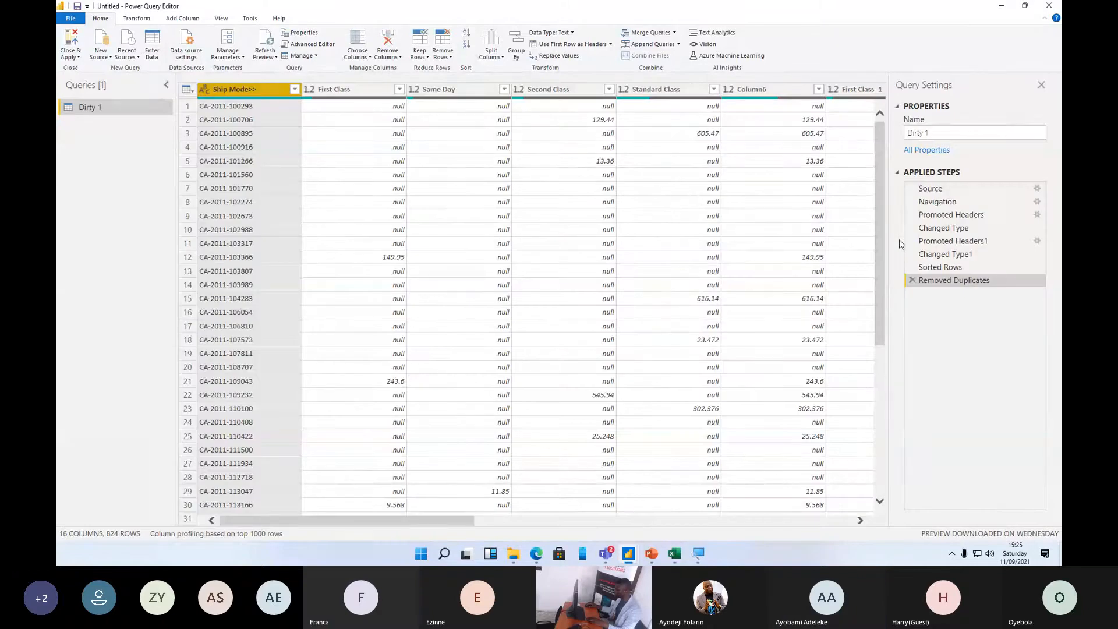
key("ctrl+shift+plus")
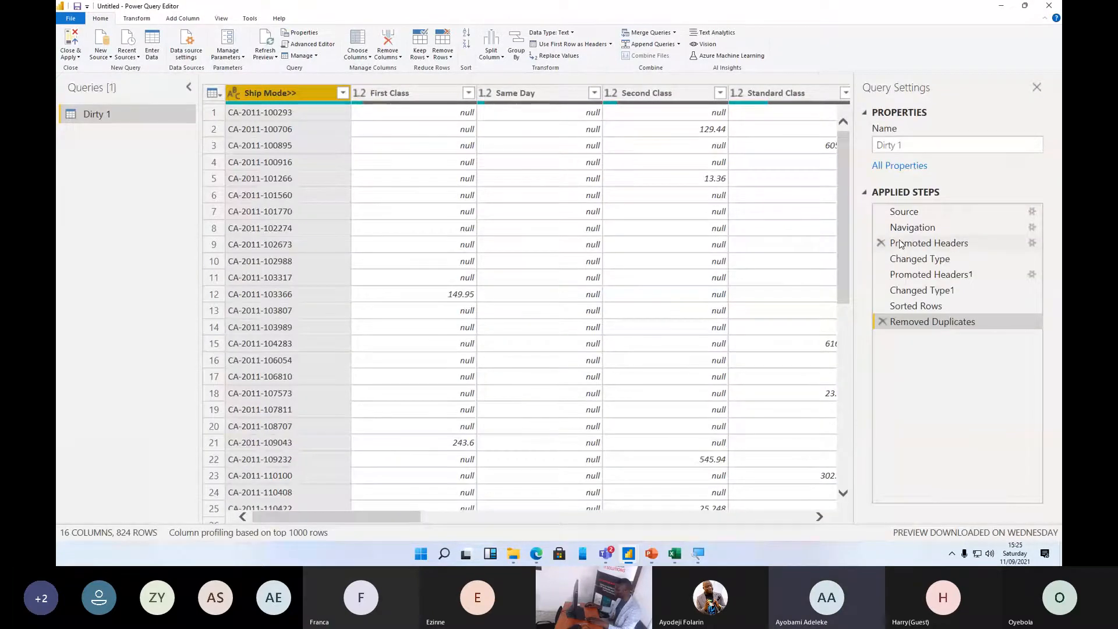
key("ctrl+shift+plus")
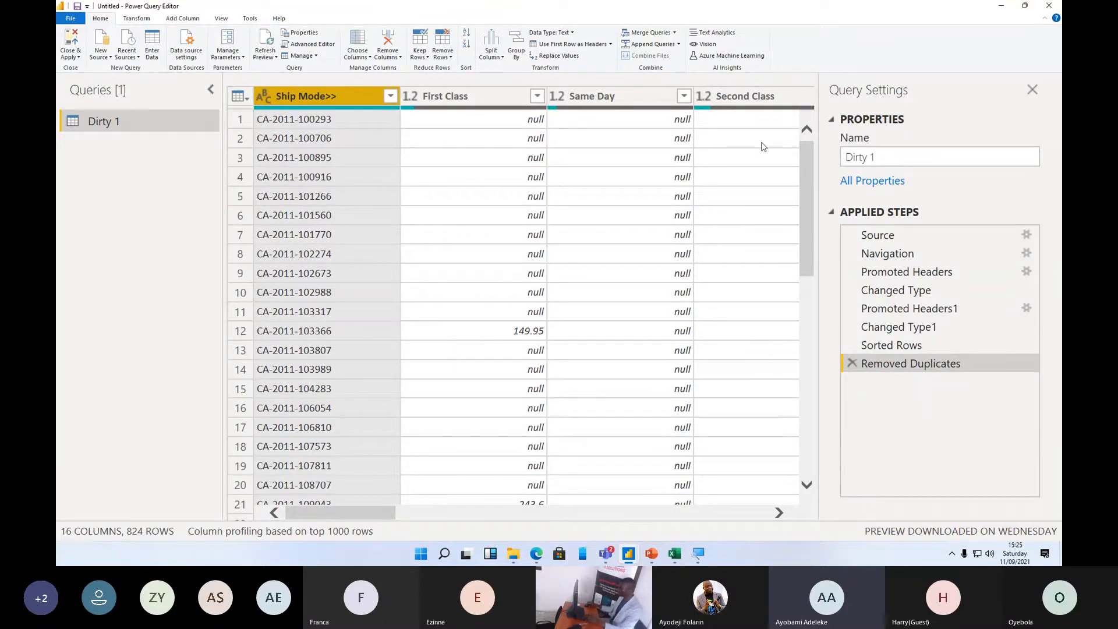
left_click(851, 363)
left_click(851, 345)
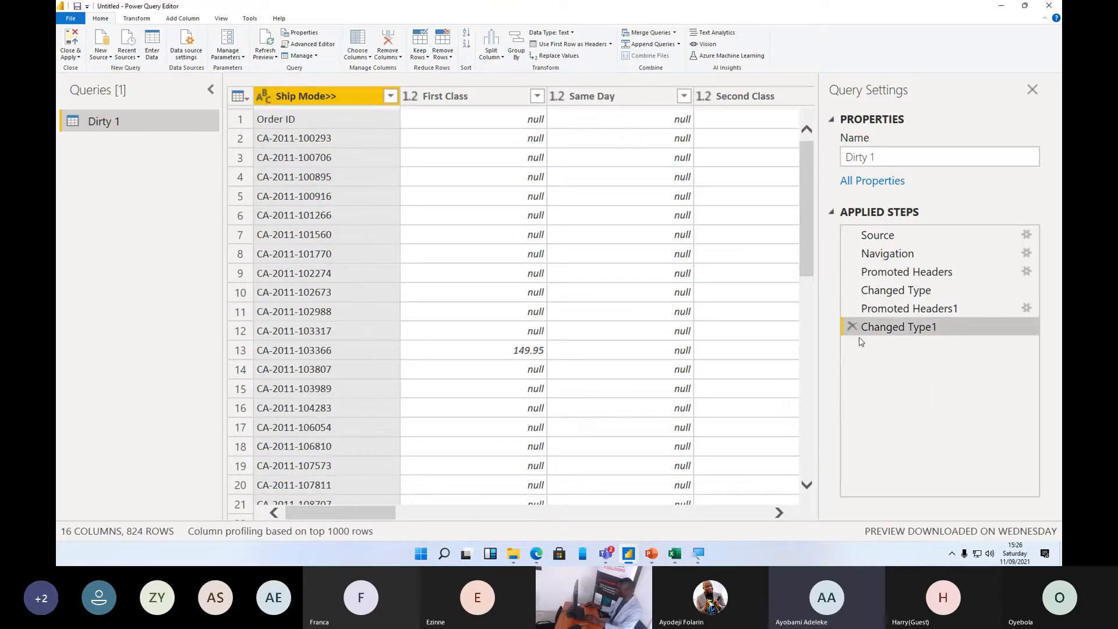
left_click(853, 327)
left_click(852, 309)
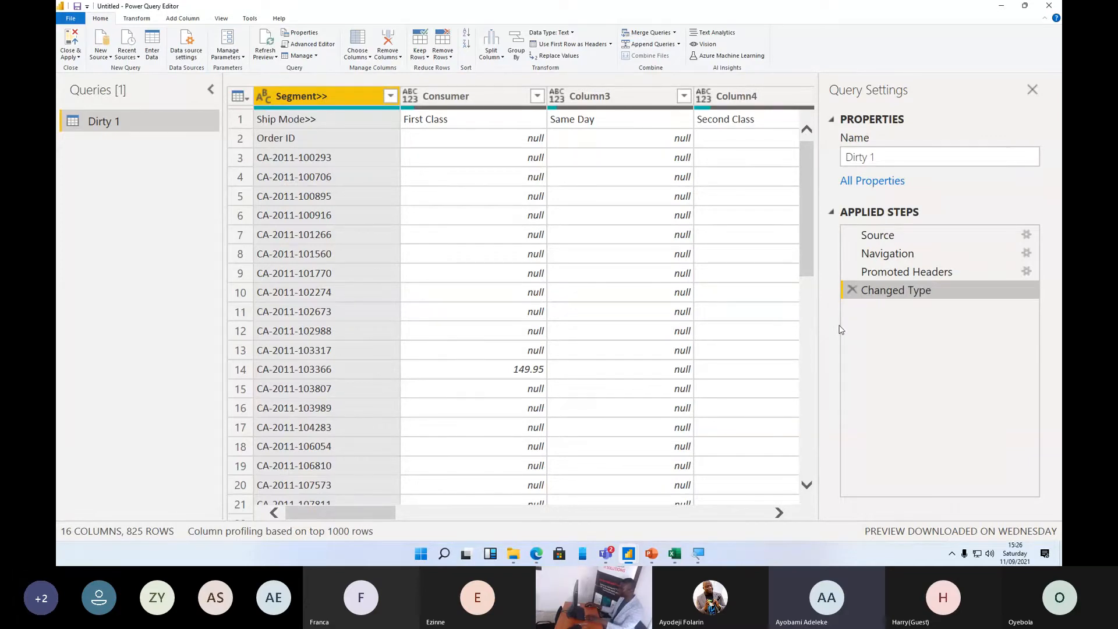
left_click(852, 290)
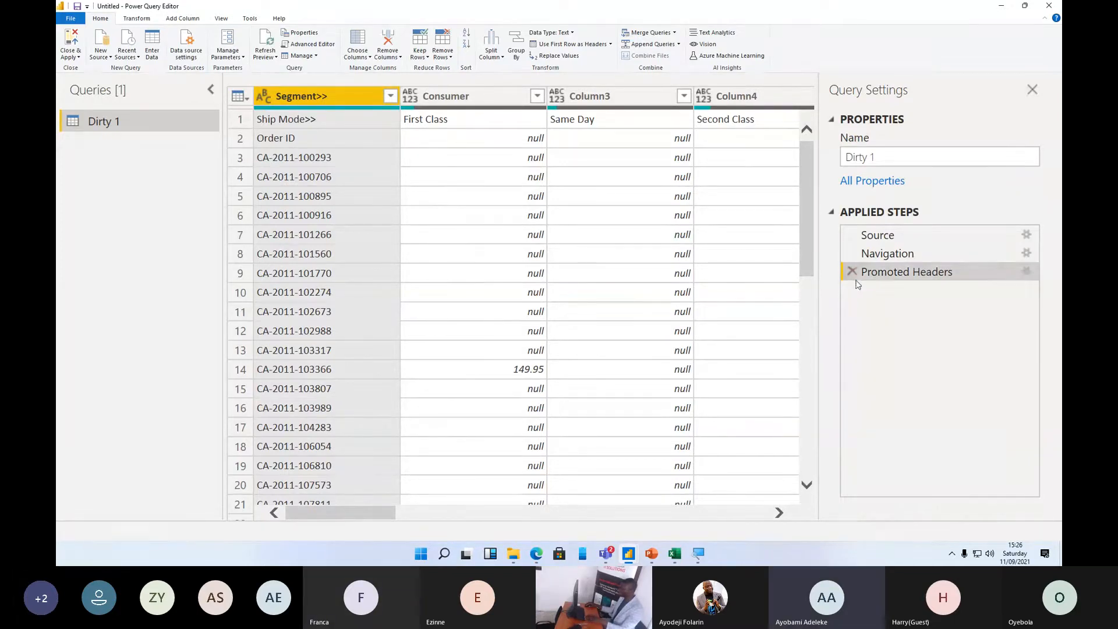
left_click(852, 272)
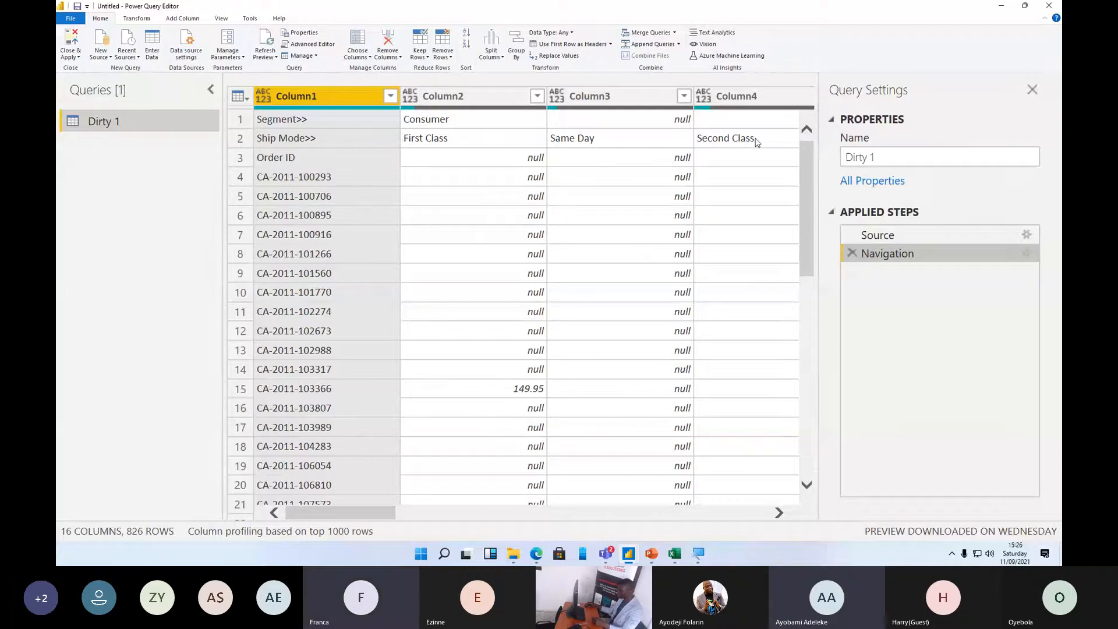
- Examine the raw Dirty 1 columns across the Consumer, Corporate and Home Office segments, including their ship modes and total columns
left_click_drag(305, 514, 402, 514)
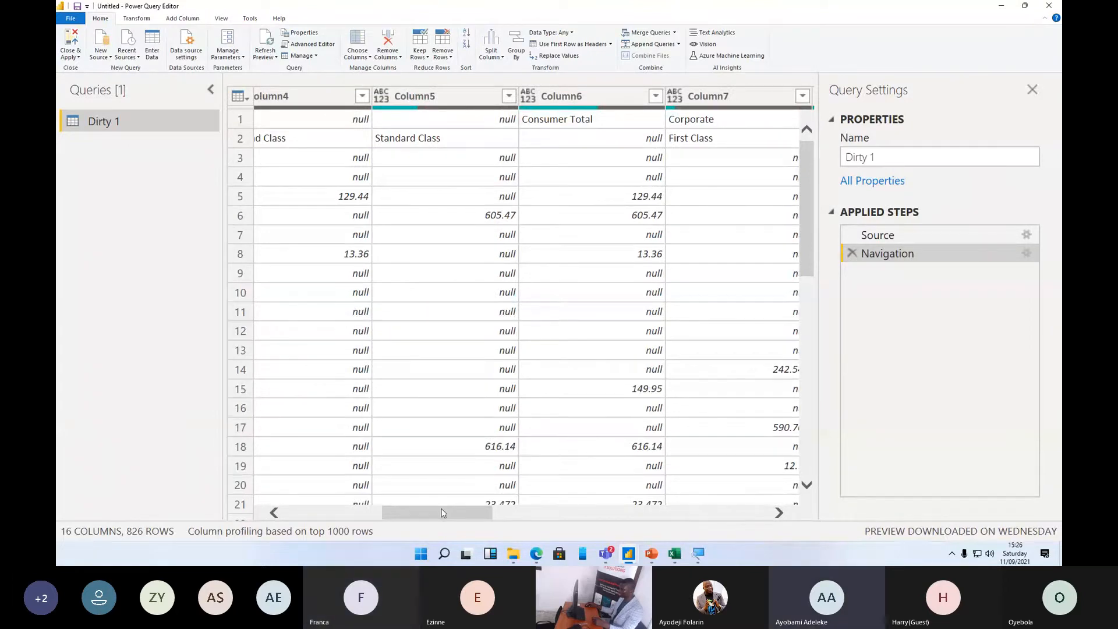
left_click_drag(442, 516, 481, 534)
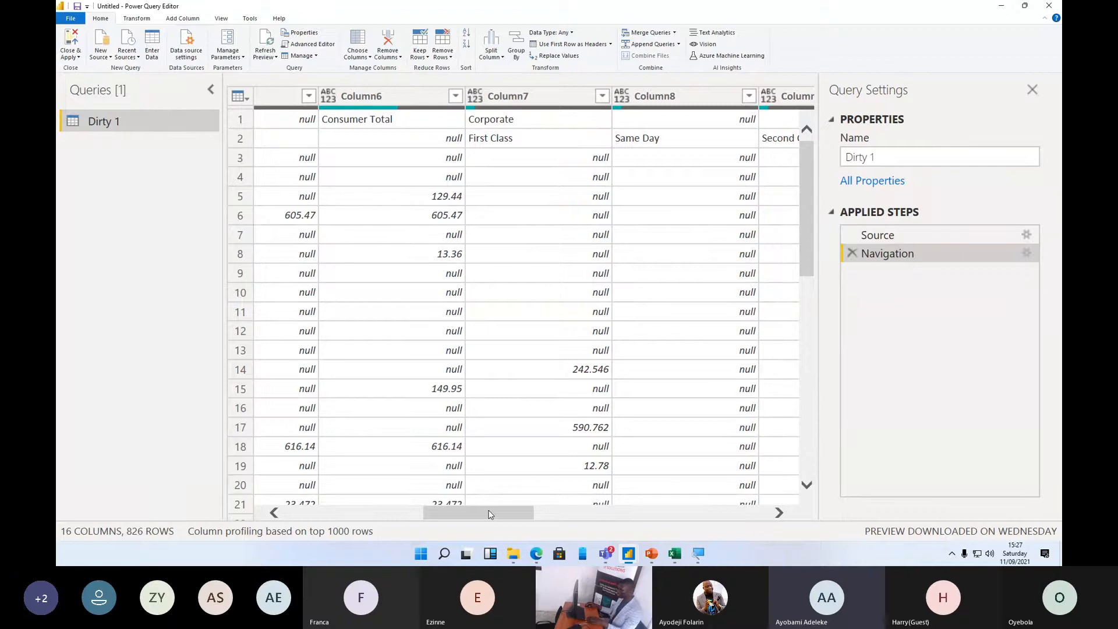
left_click_drag(462, 514, 324, 519)
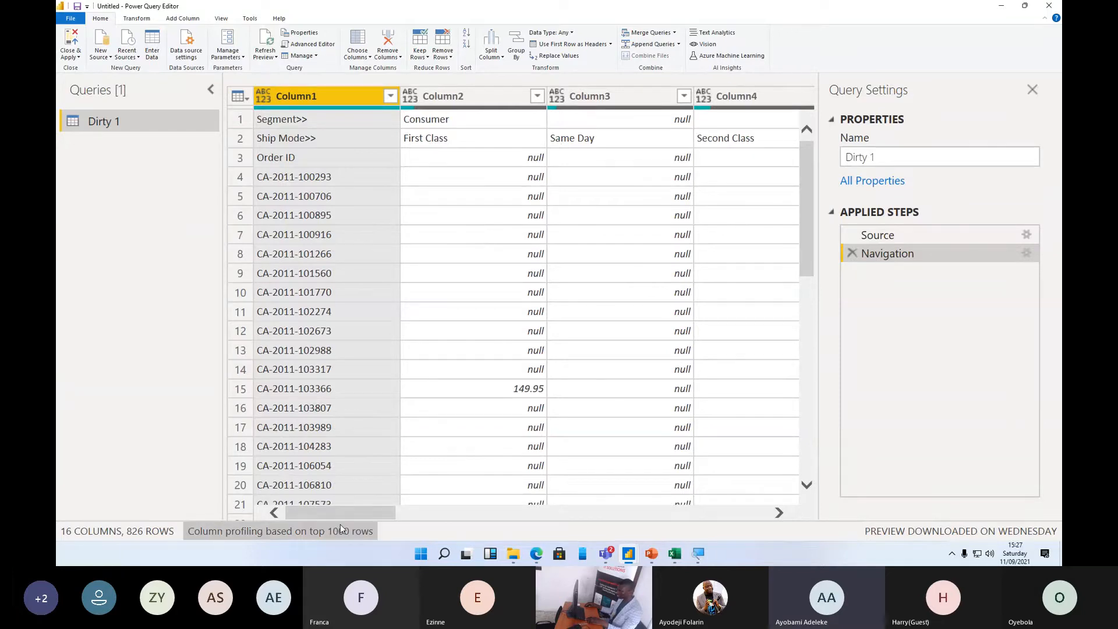
left_click_drag(350, 509, 502, 524)
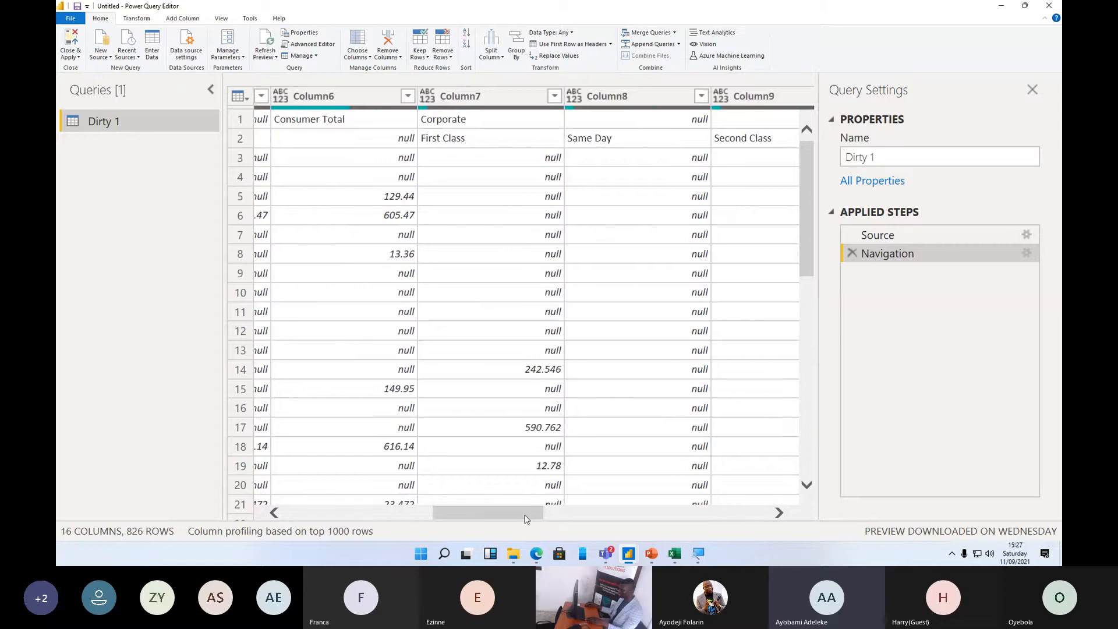
left_click_drag(525, 519, 610, 509)
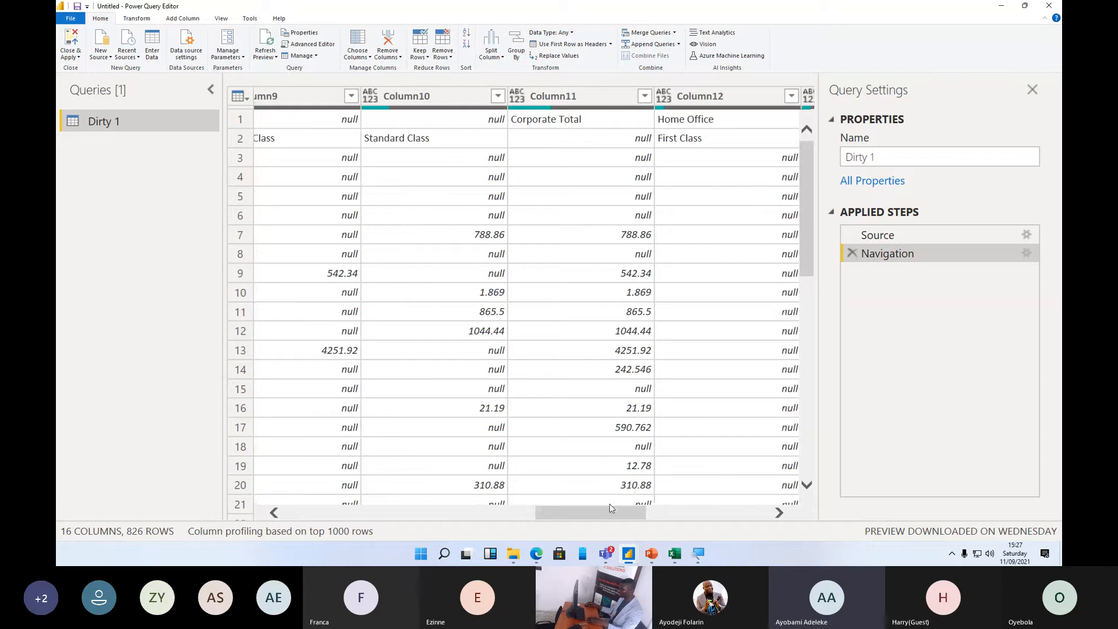
left_click_drag(610, 508, 367, 515)
- Switch to the 1.-Badly-Structured-Sales-Data-1 workbook in Excel, enable editing, and select the whole Clean 1 table
left_click(674, 553)
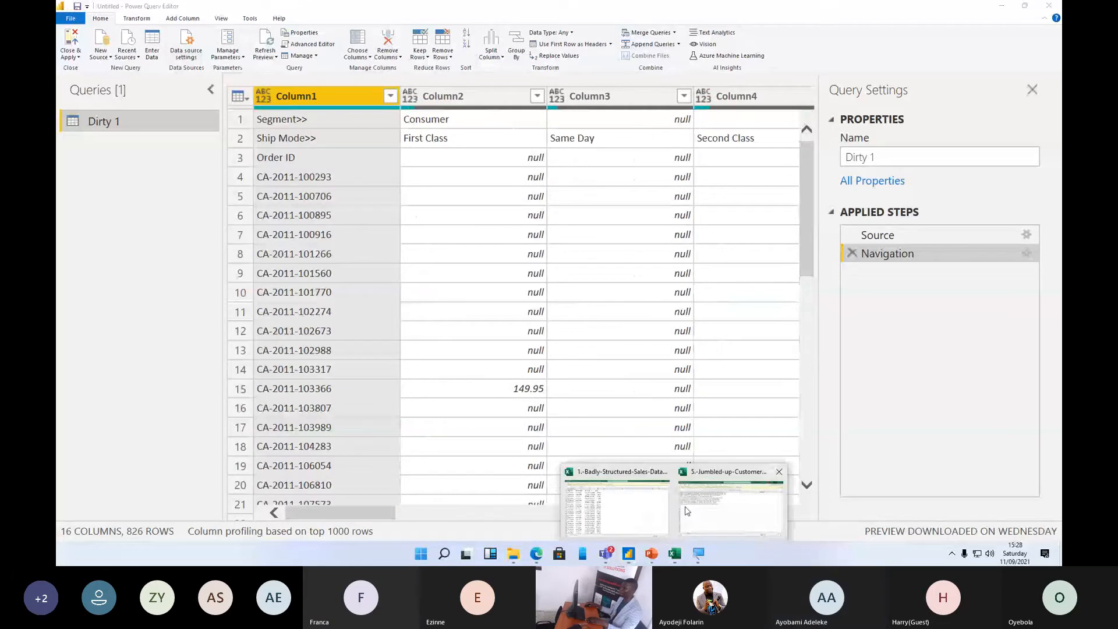
left_click(617, 507)
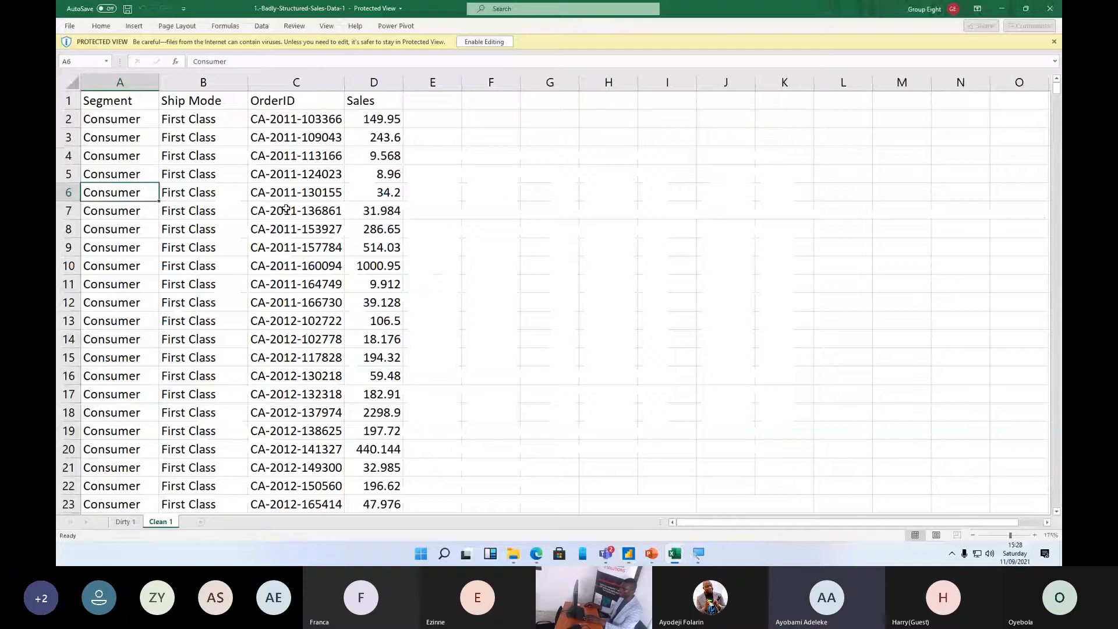
left_click(491, 45)
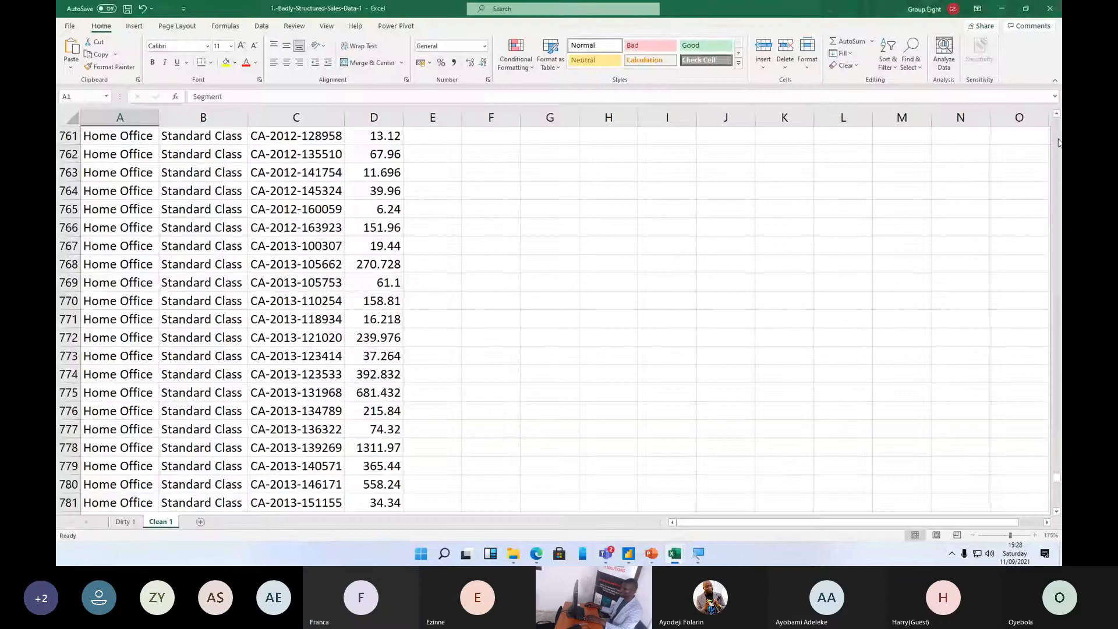
left_click_drag(1056, 477, 1053, 121)
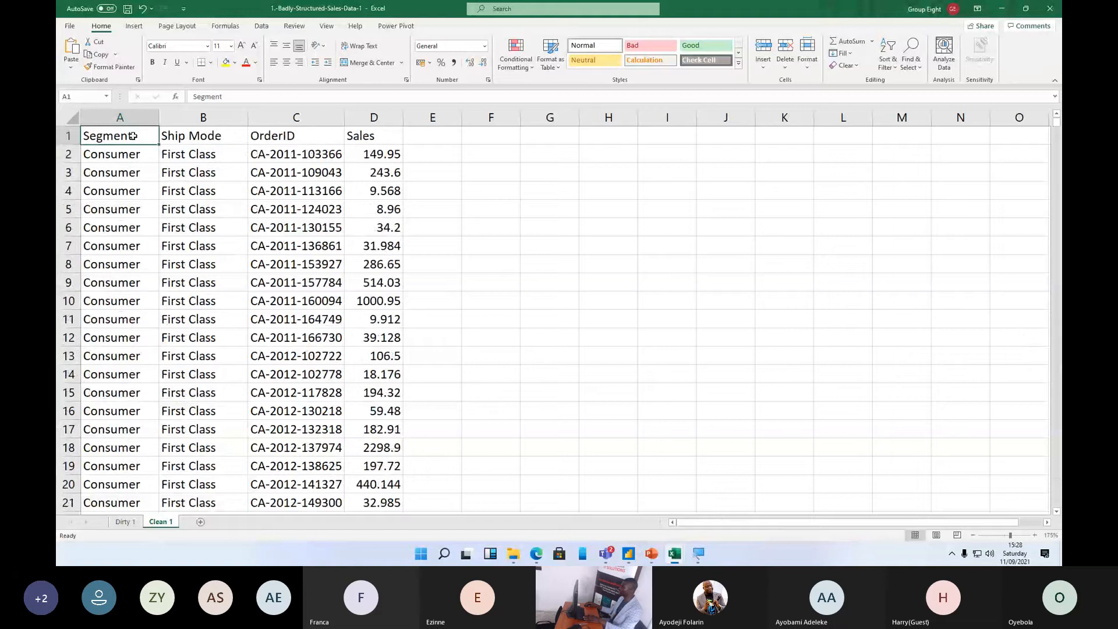
key("ctrl+shift+End")
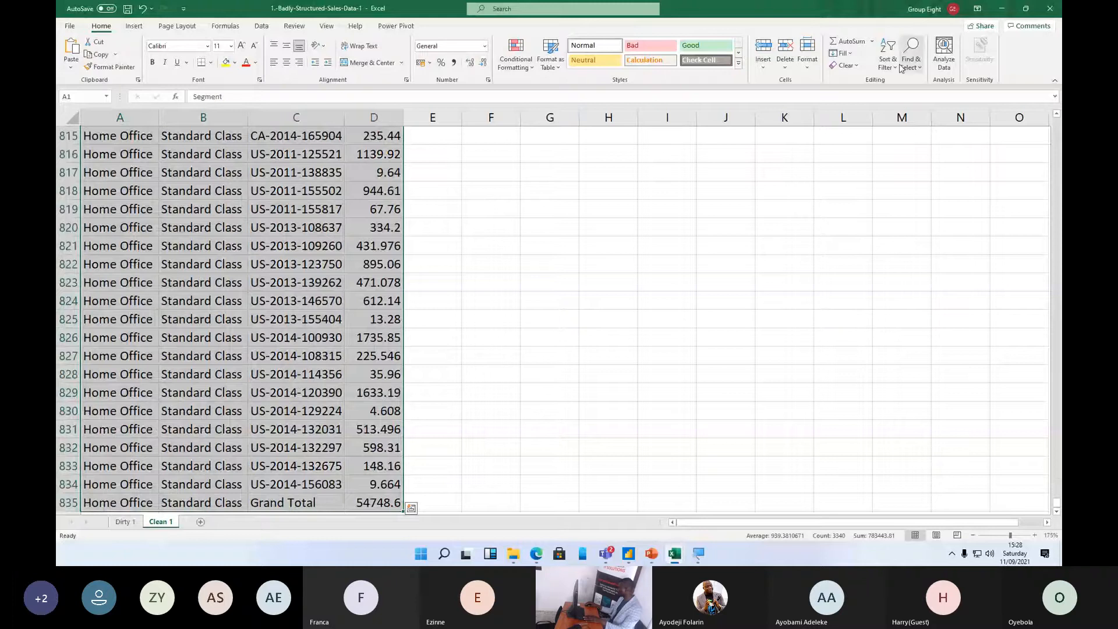
- Add filters to the Clean 1 table's headers and check the values available for Segment and Ship Mode
scroll(1052, 506, "up", 13)
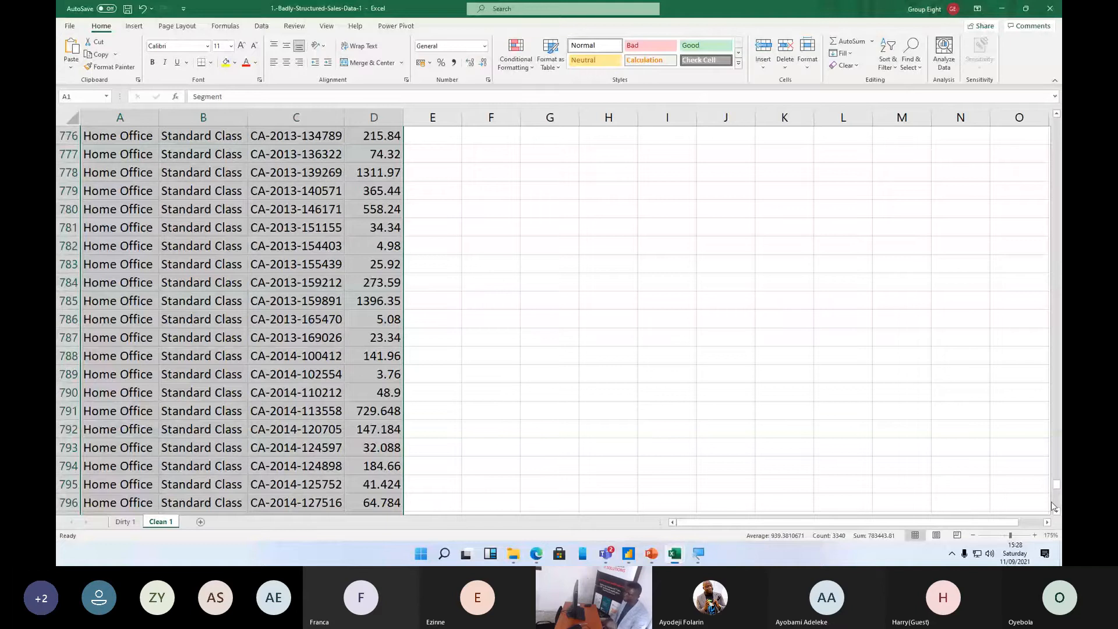
left_click_drag(1056, 484, 1056, 122)
left_click(119, 154)
left_click(153, 140)
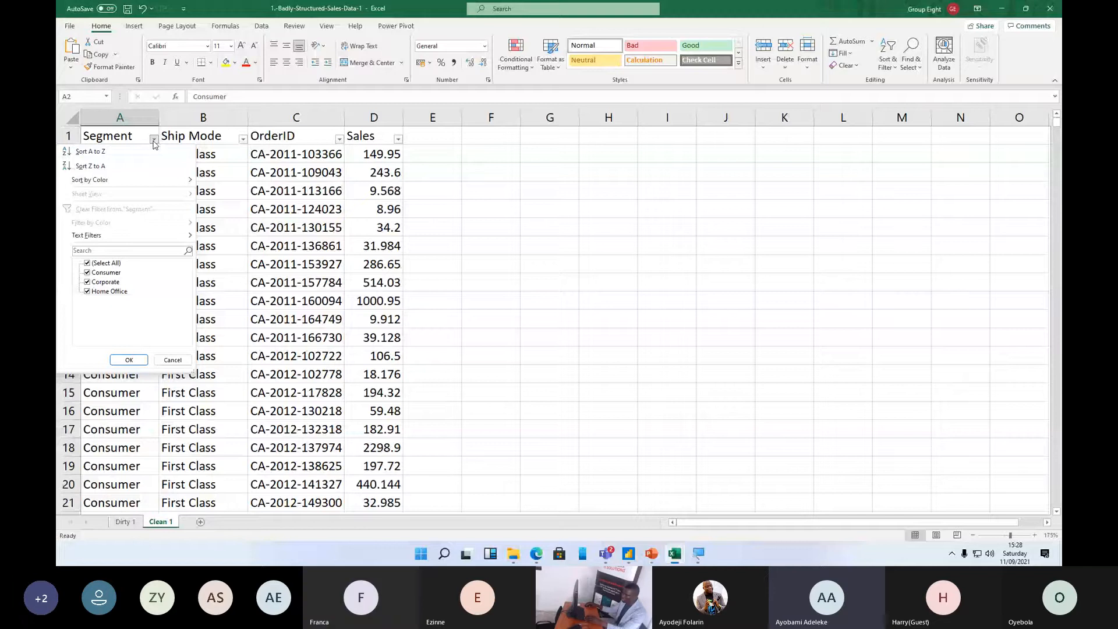
left_click(243, 139)
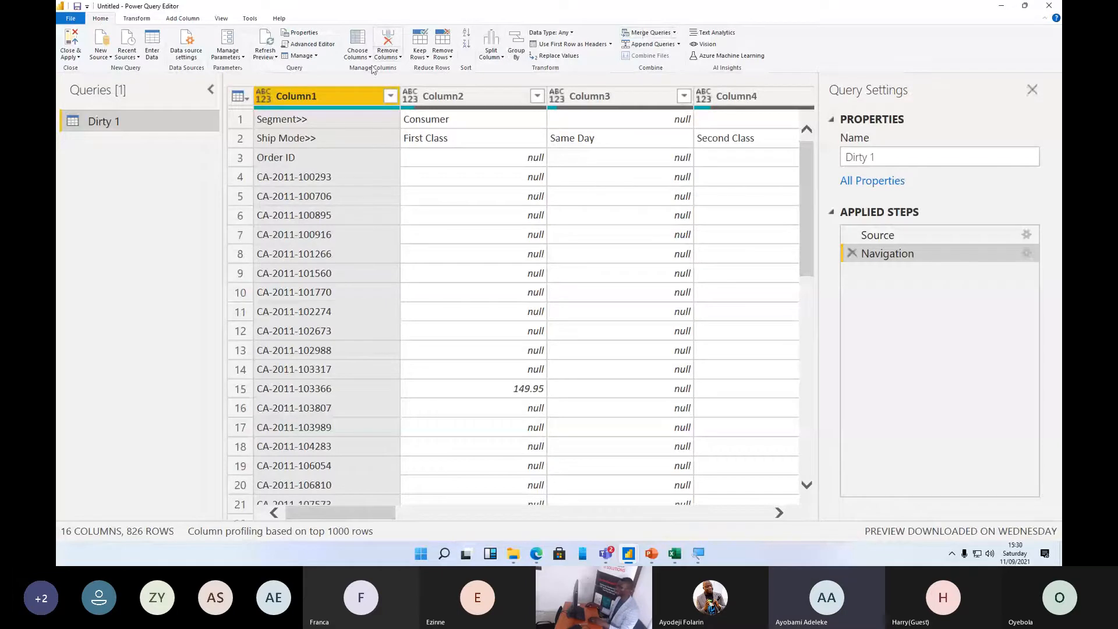
- Transpose the Dirty 1 table in Power Query Editor and filter Consumer Total, Corporate Total and Home Office Total out of Column1
left_click(133, 19)
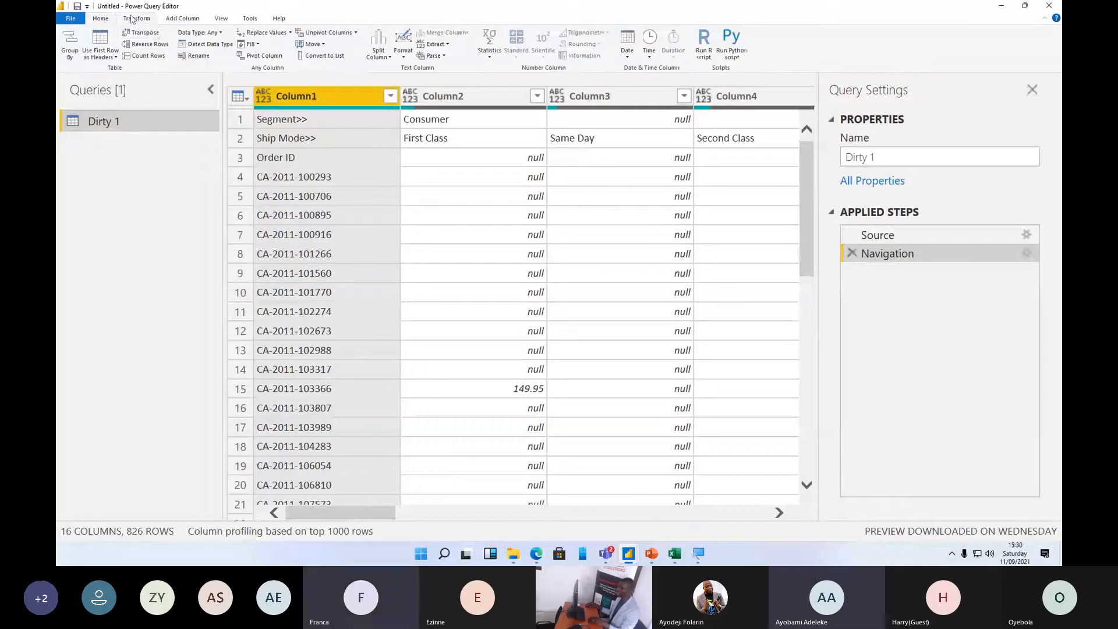
left_click(153, 36)
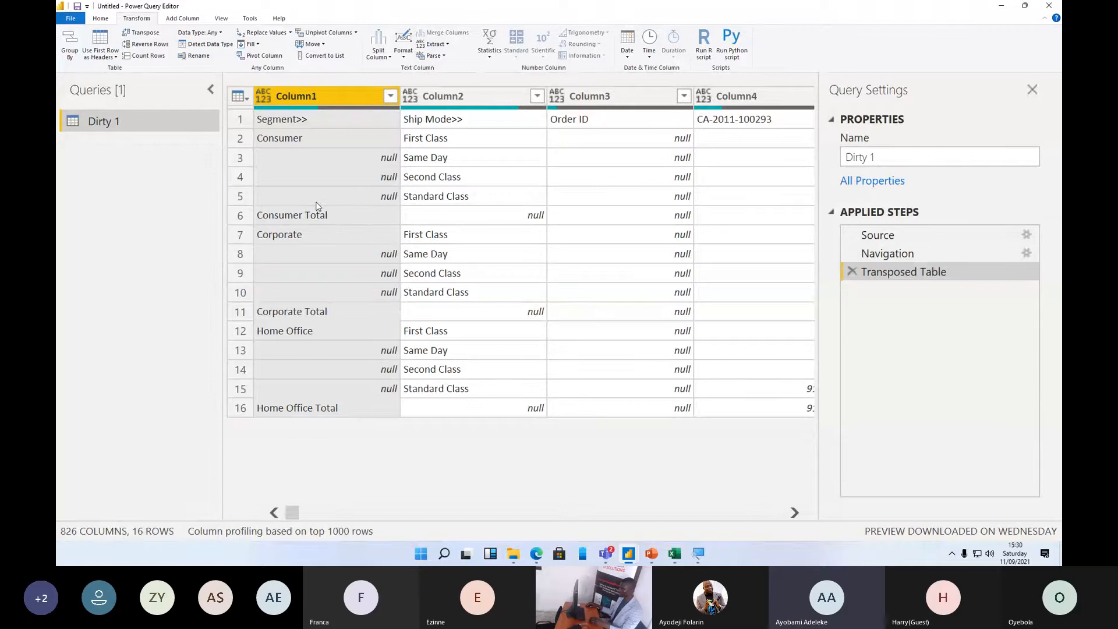
left_click(389, 97)
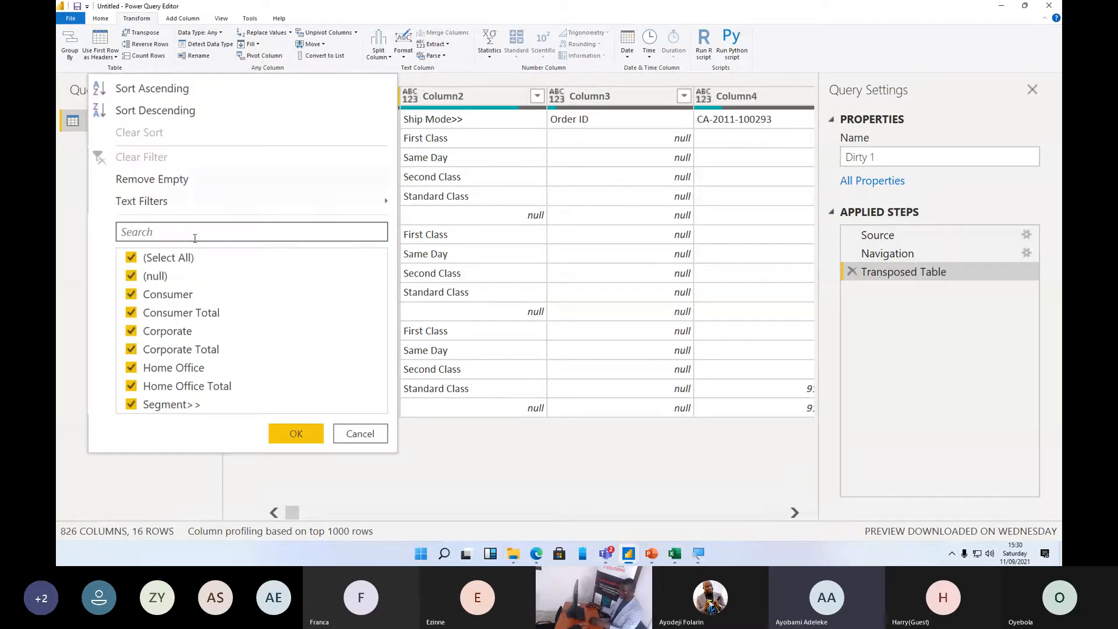
left_click(132, 314)
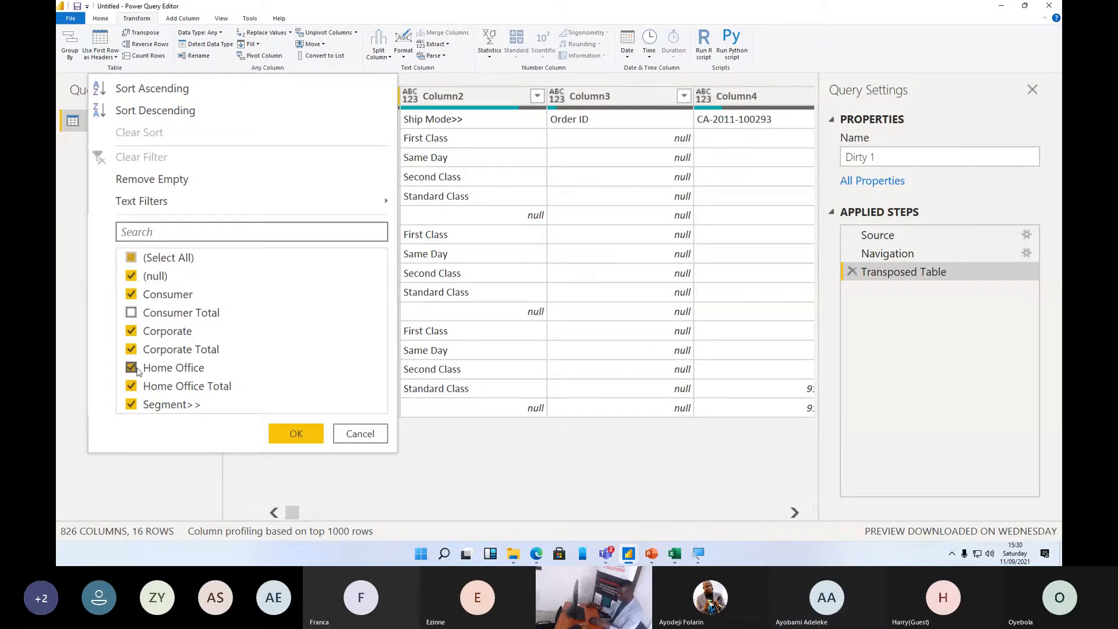
left_click(132, 350)
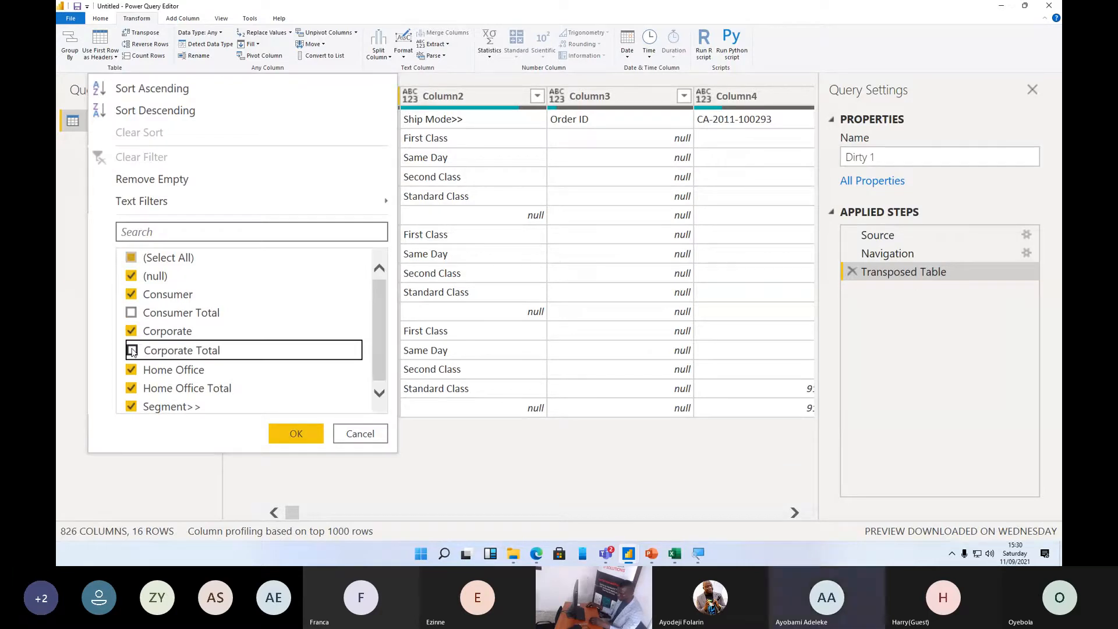
left_click(129, 388)
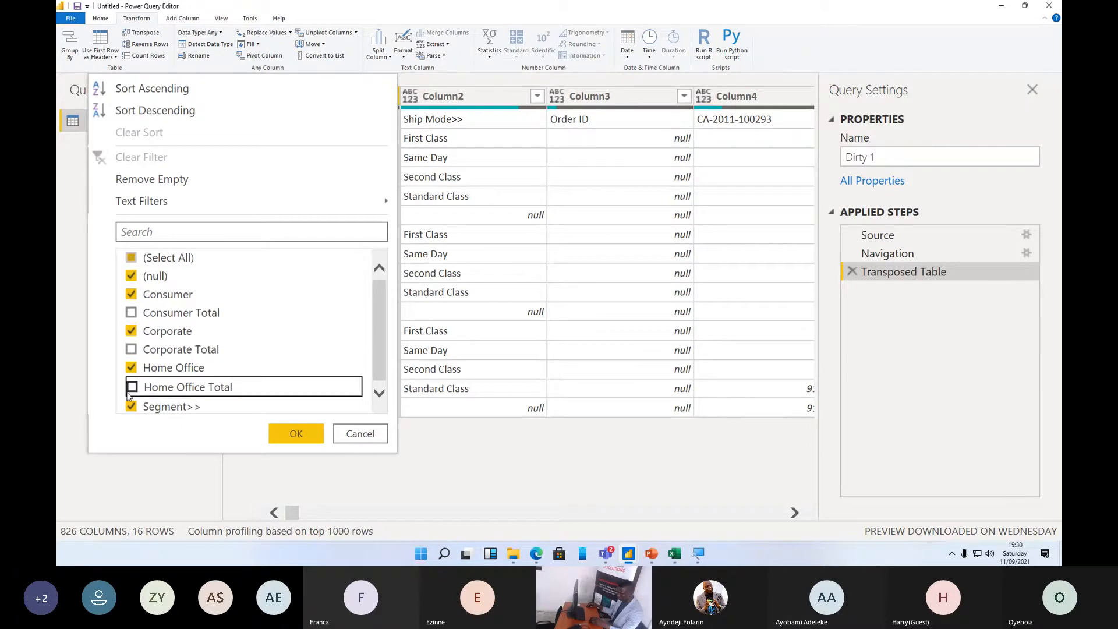
left_click(302, 432)
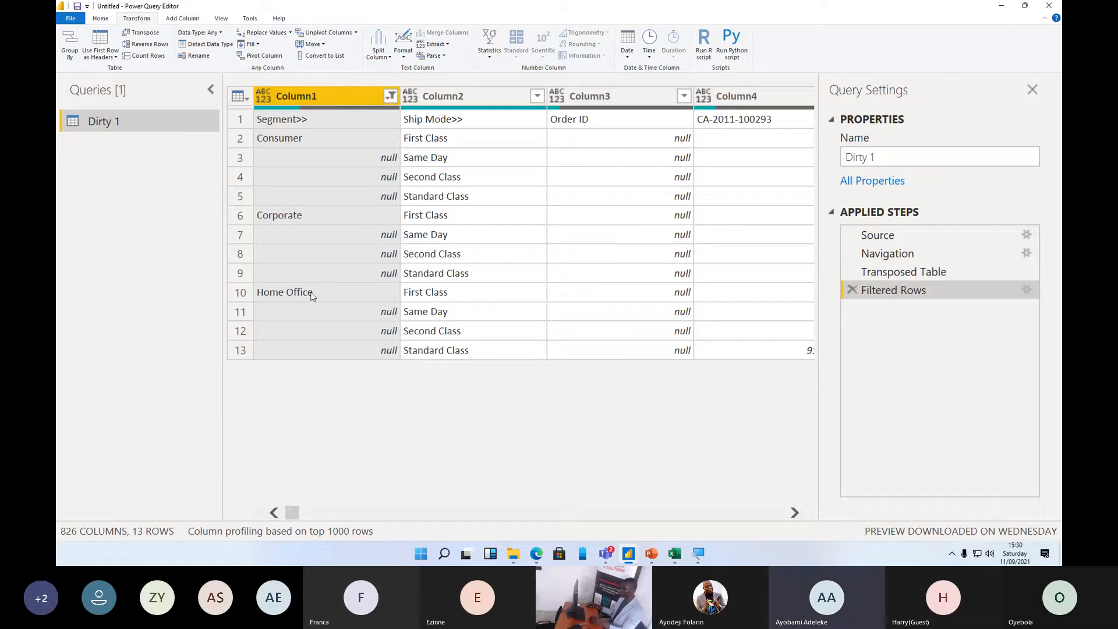
- Fill the segment names down through the null cells of Column1
left_click(259, 45)
left_click(270, 57)
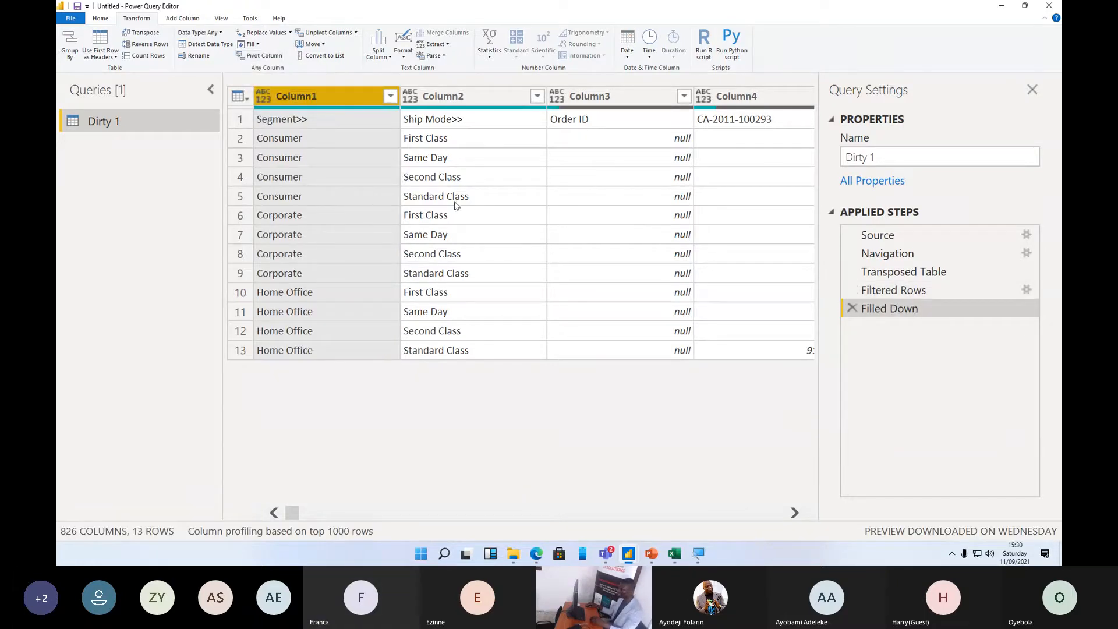
left_click(394, 159)
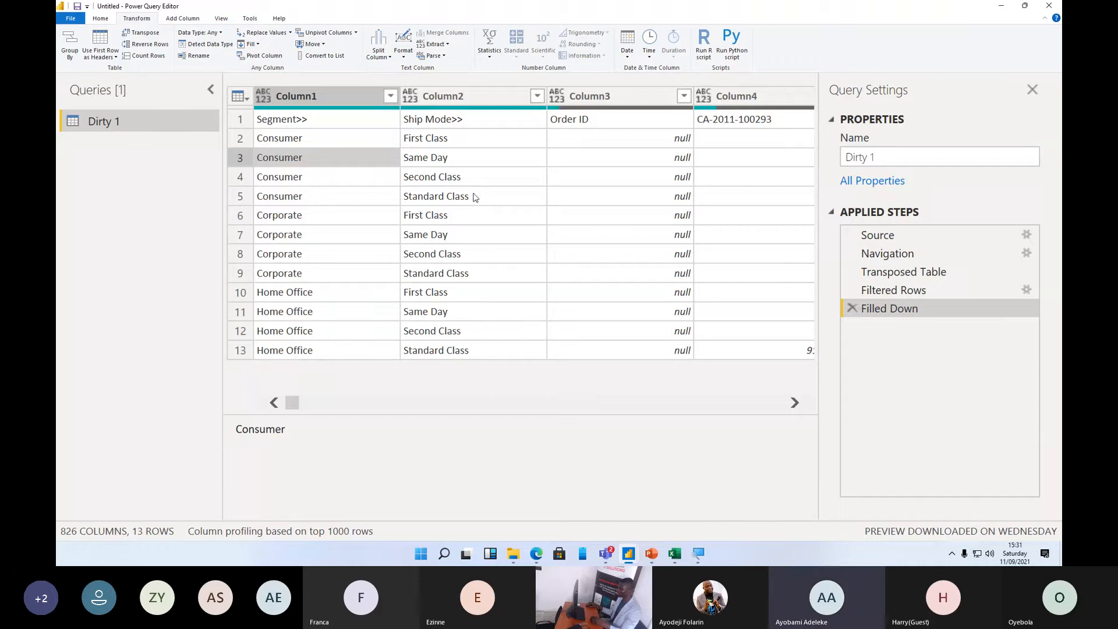
- Examine the order ID columns of the transposed table and the sales values beneath them
left_click_drag(294, 403, 304, 404)
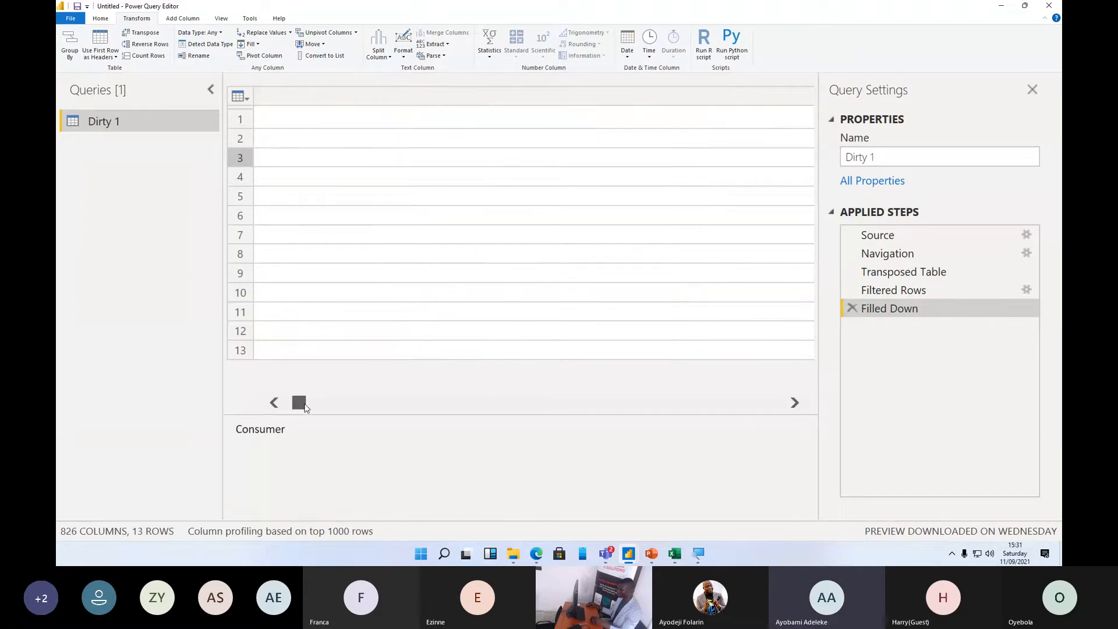
left_click(795, 403)
left_click(795, 403)
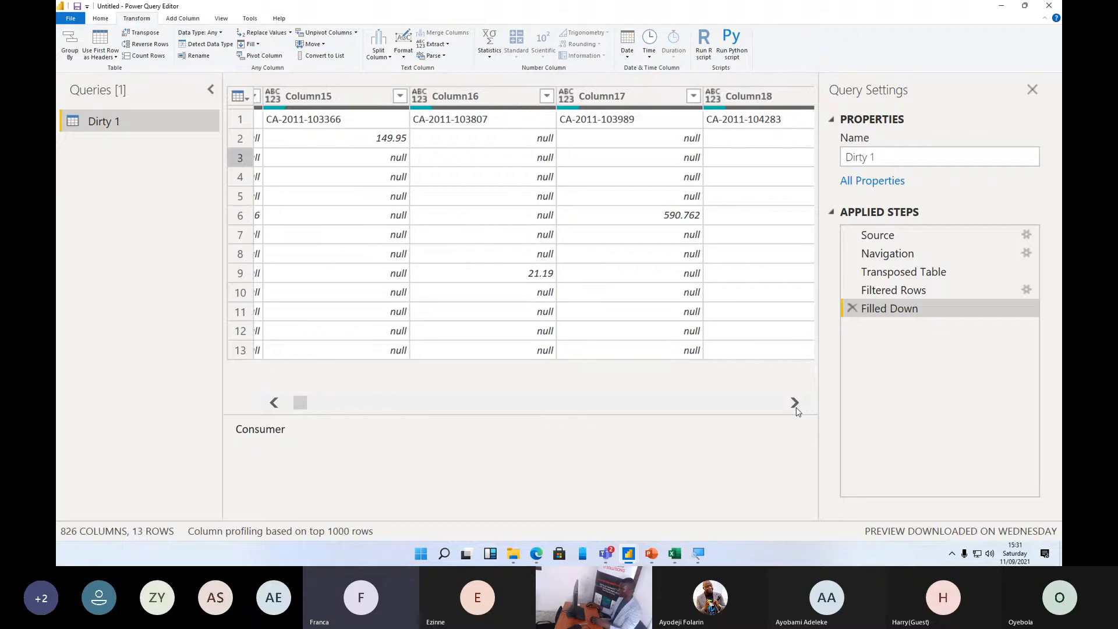
left_click(795, 403)
left_click(795, 403)
left_click(795, 403)
left_click(795, 403)
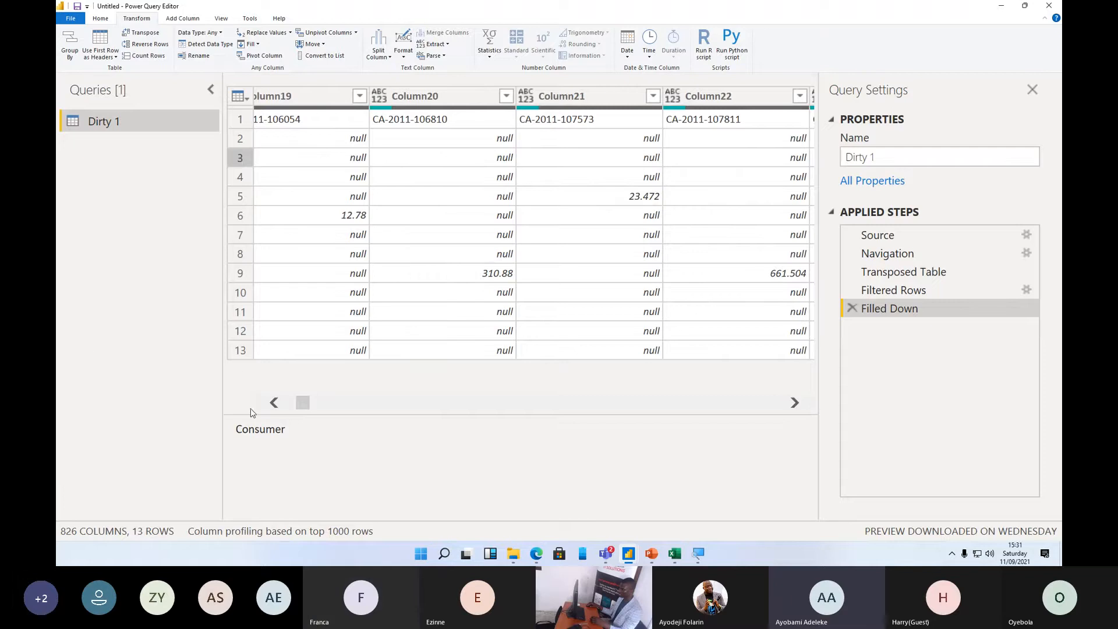
left_click_drag(303, 403, 292, 402)
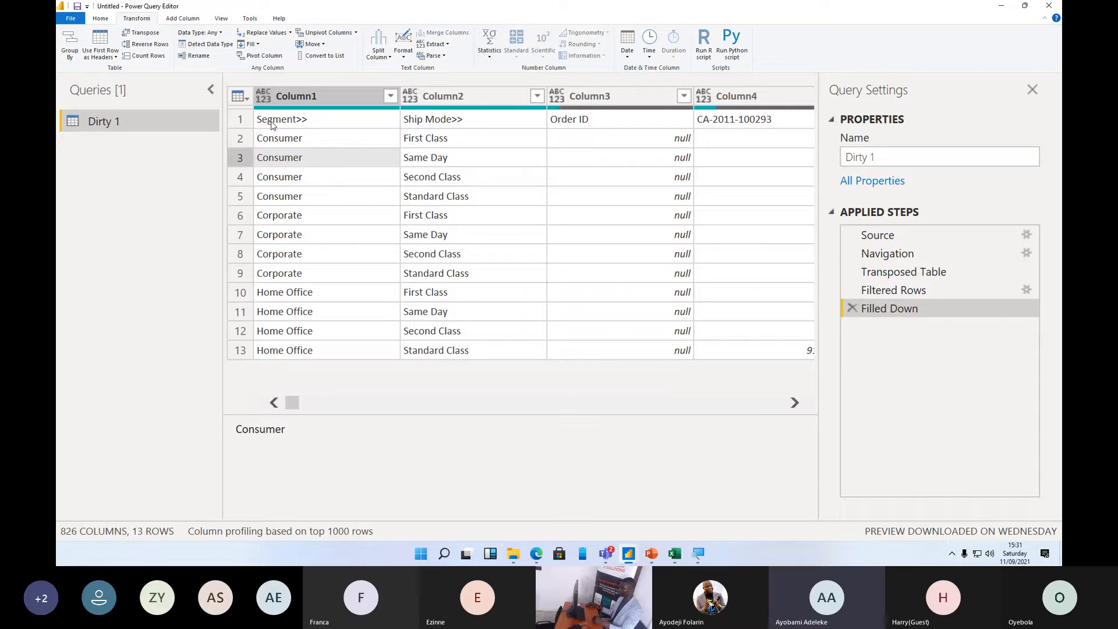
- Promote the first row of the transposed Dirty 1 table to column headers
left_click(246, 99)
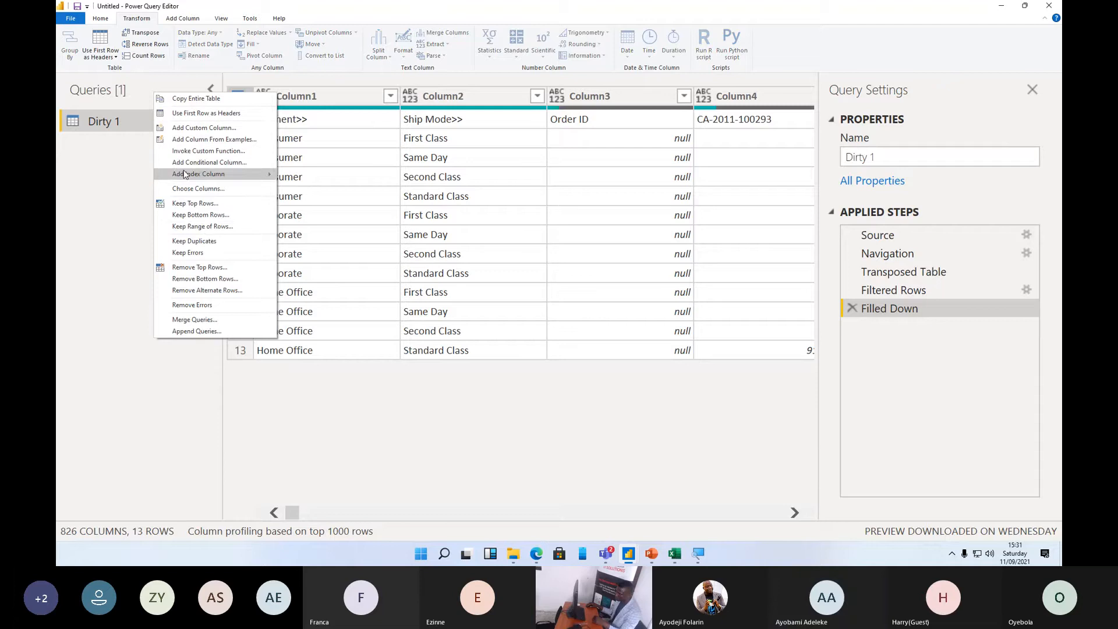
left_click(192, 114)
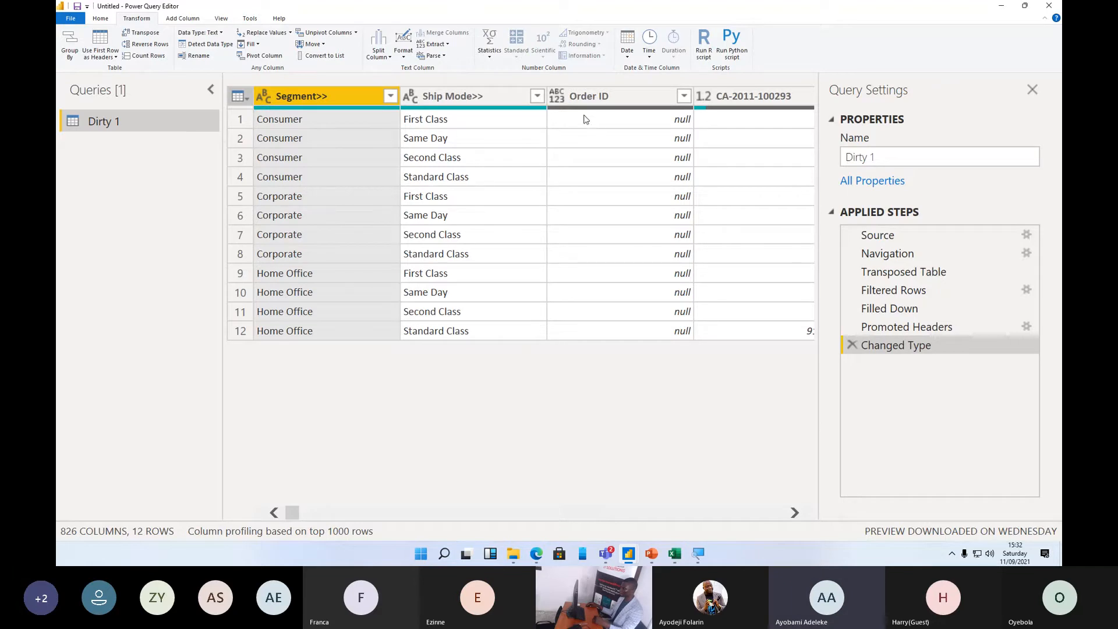
- Unpivot all columns other than Segment>> and Ship Mode>> in the Dirty 1 query
left_click(627, 96, "ctrl")
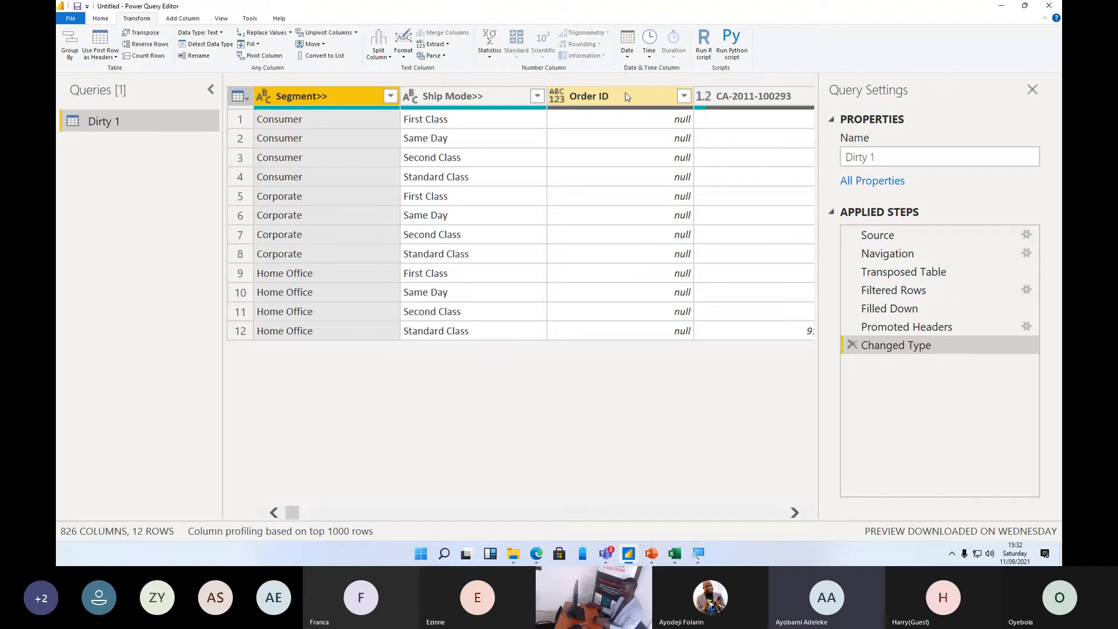
left_click(627, 97, "ctrl")
left_click(509, 103, "ctrl")
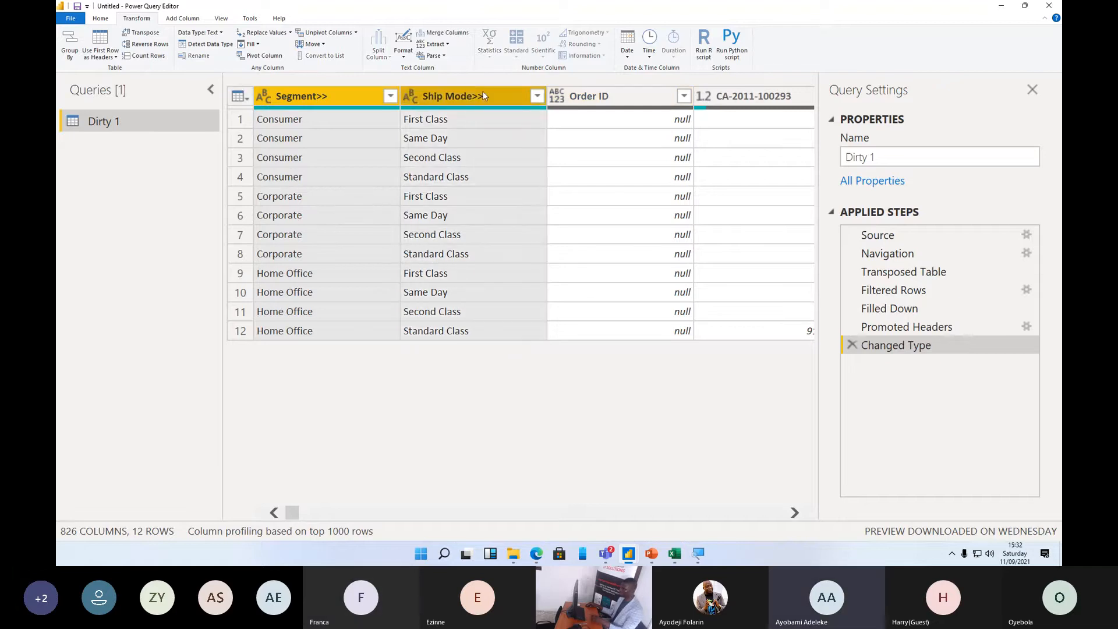
right_click(483, 97)
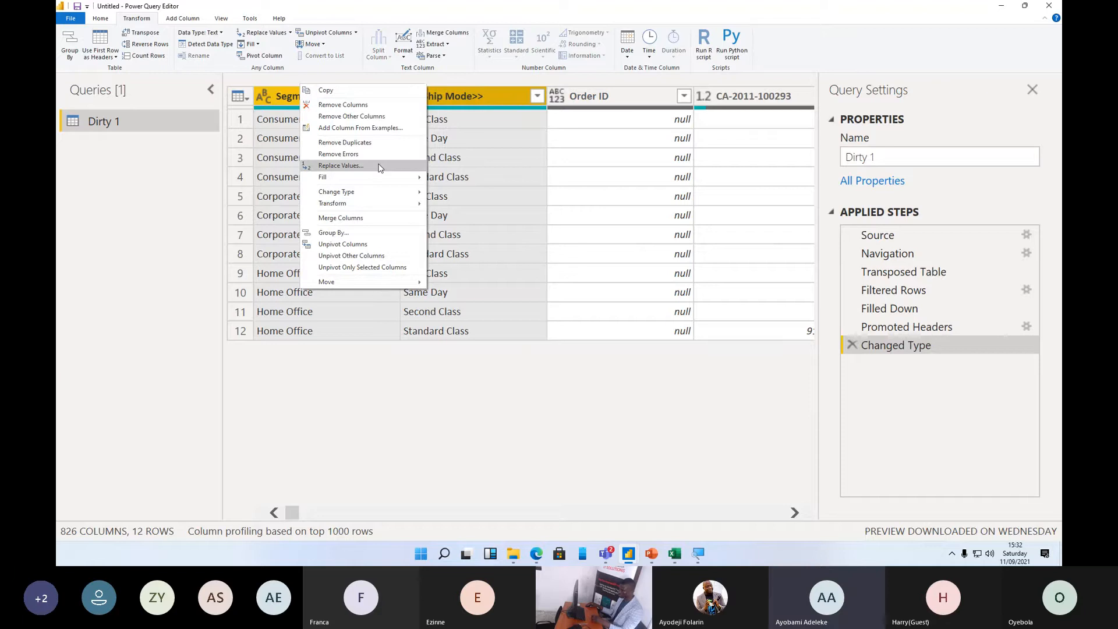
left_click(373, 258)
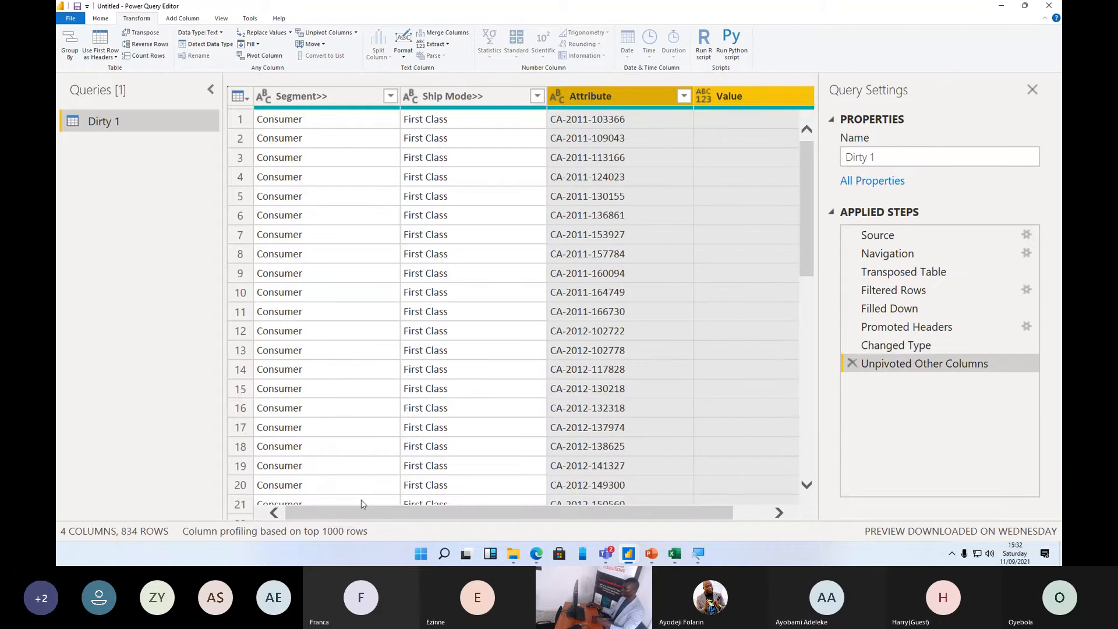
left_click_drag(362, 512, 404, 514)
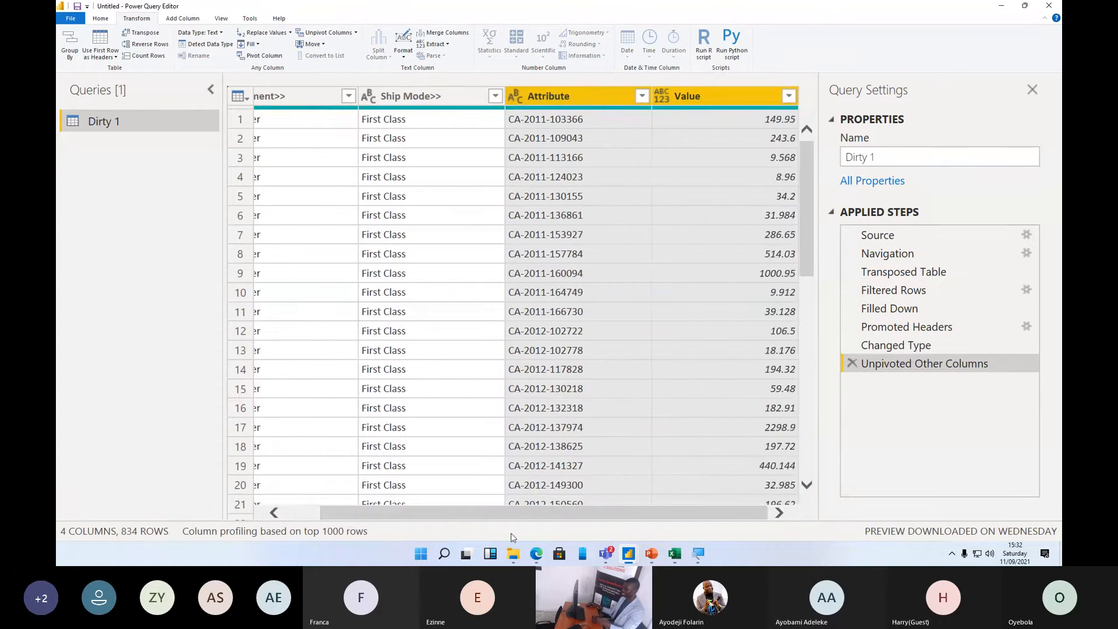
left_click_drag(503, 512, 447, 498)
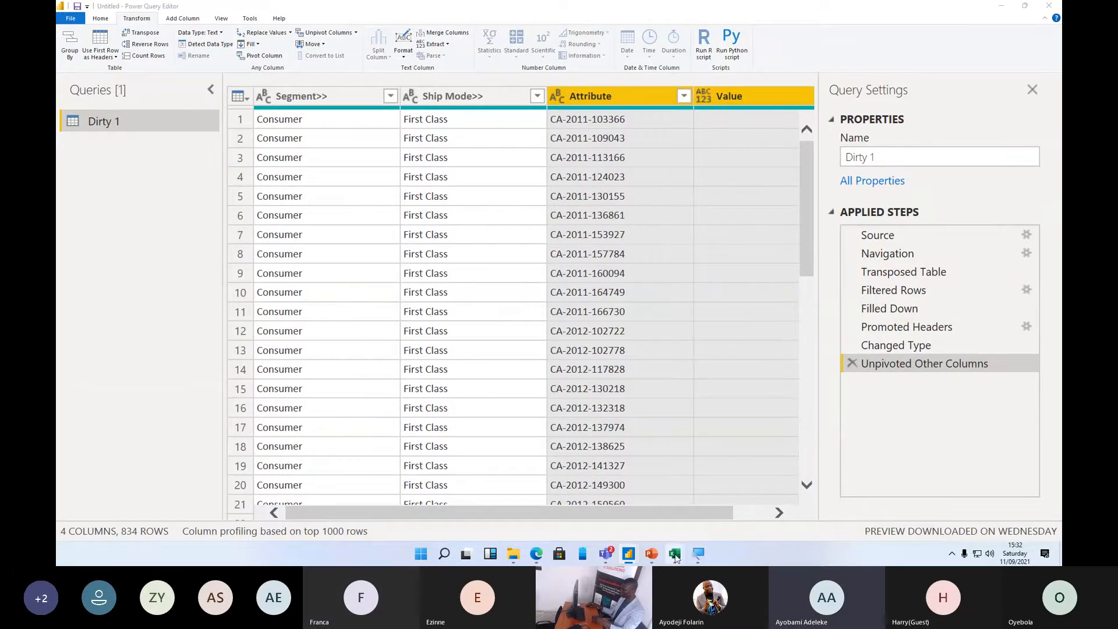
- Switch to the badly structured sales workbook in Excel and compare the Clean 1 sheet's columns with the unpivoted query
mouse_move(675, 553)
left_click(731, 490)
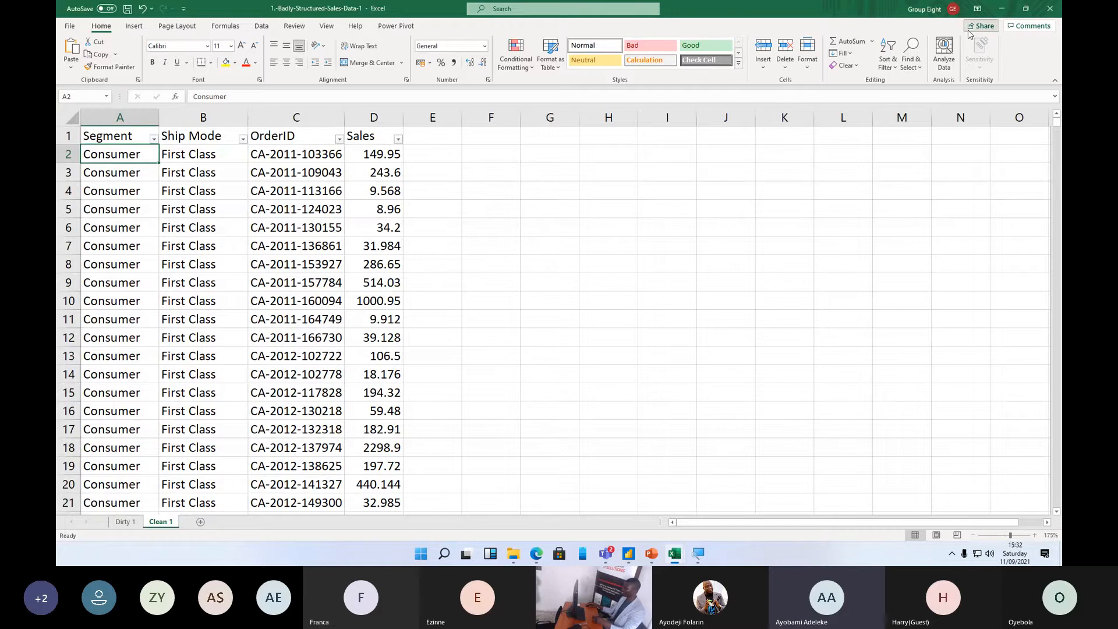
left_click(1001, 9)
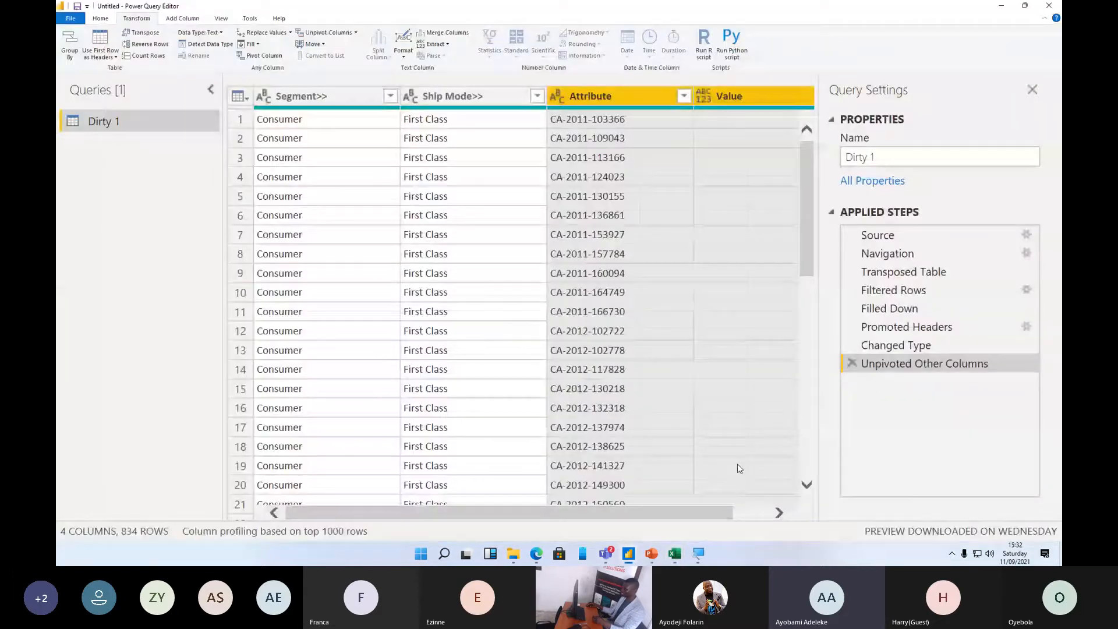
mouse_move(674, 552)
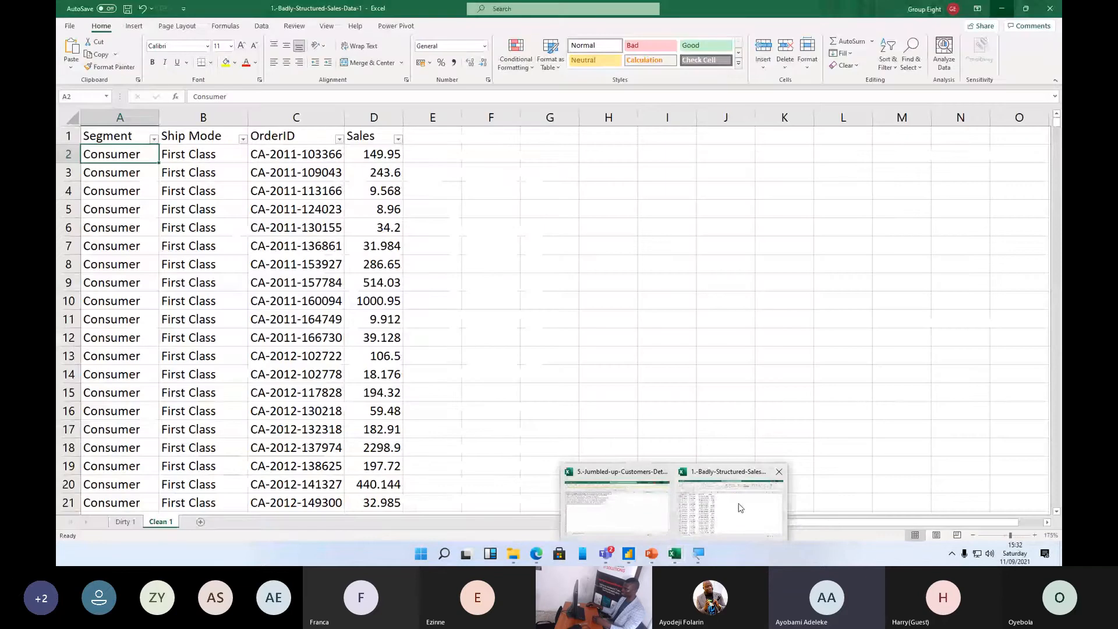
left_click(740, 508)
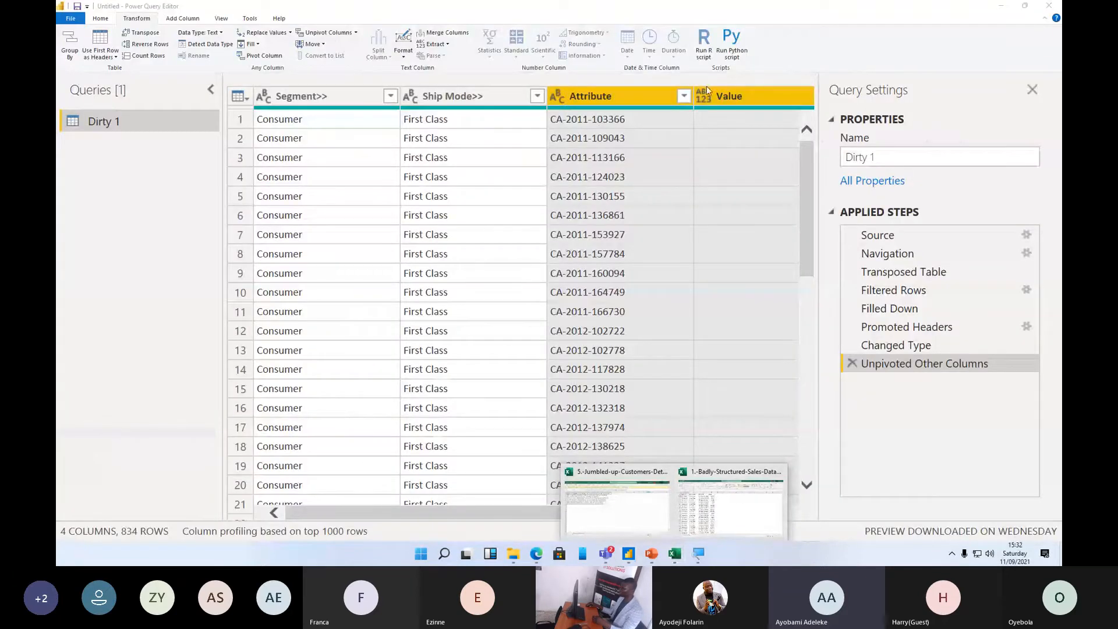
- Rename the Value column to Sales and the Attribute column to ID in the Dirty 1 query
double_click(736, 96)
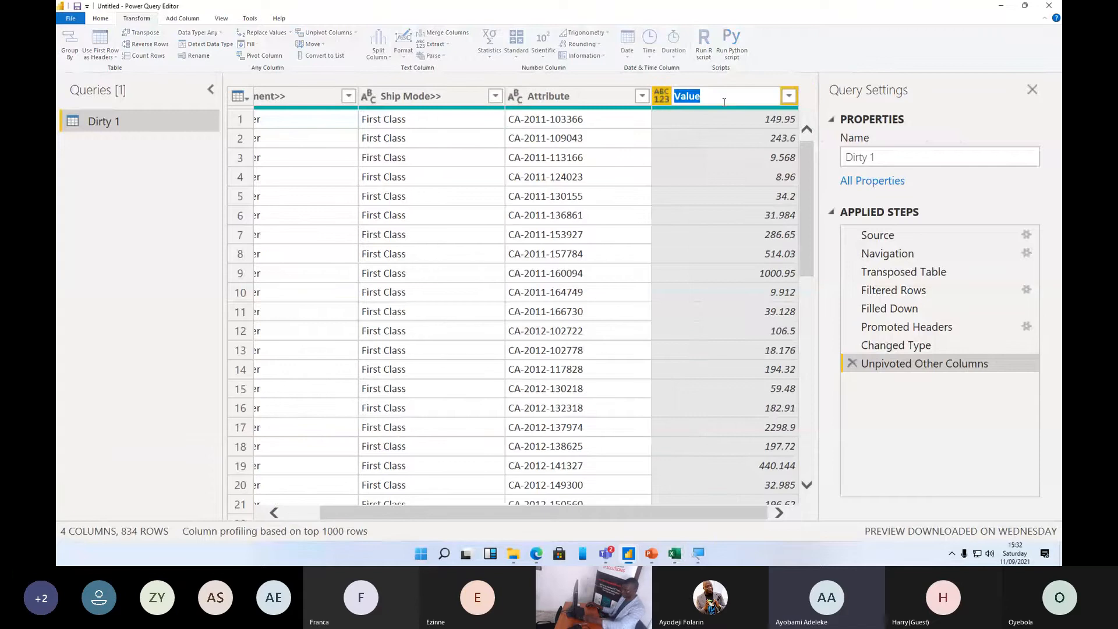
type("Sales")
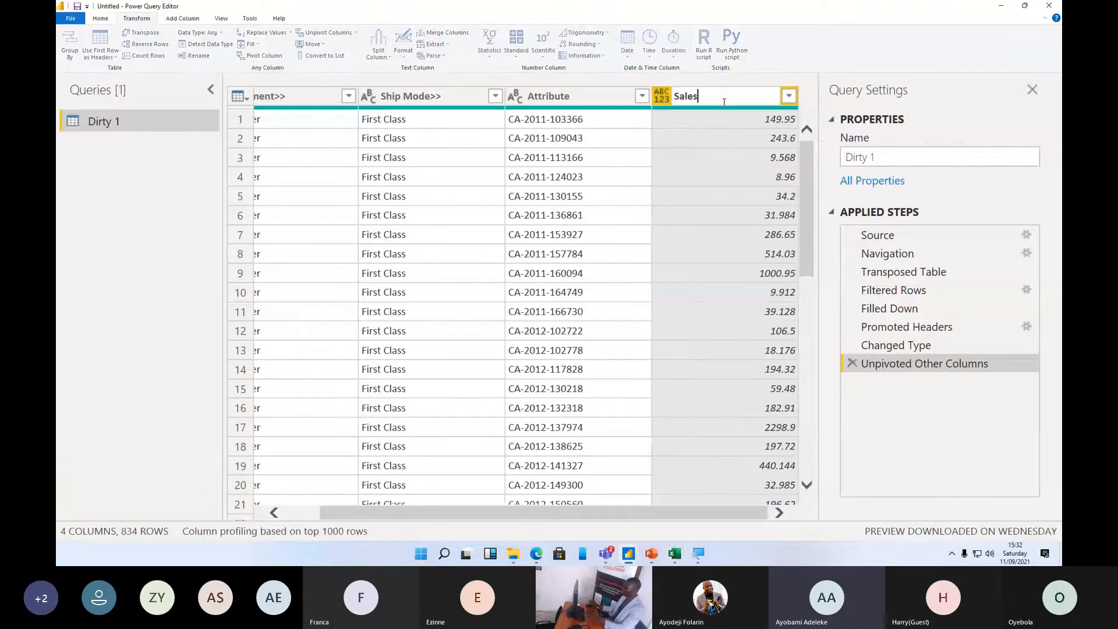
key("Return")
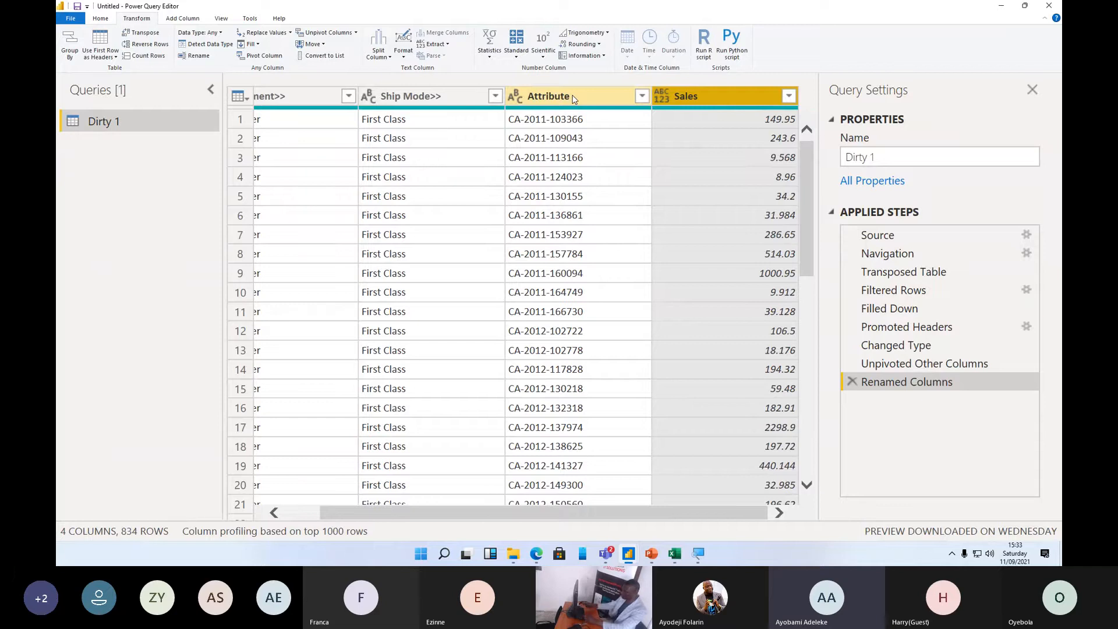
left_click(574, 99)
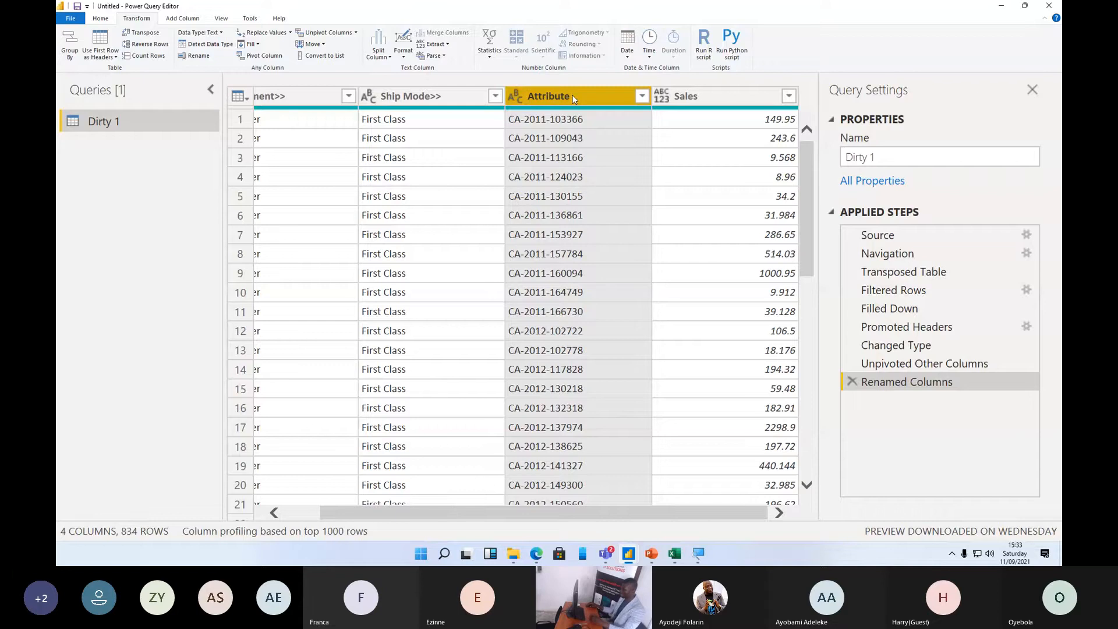
double_click(572, 97)
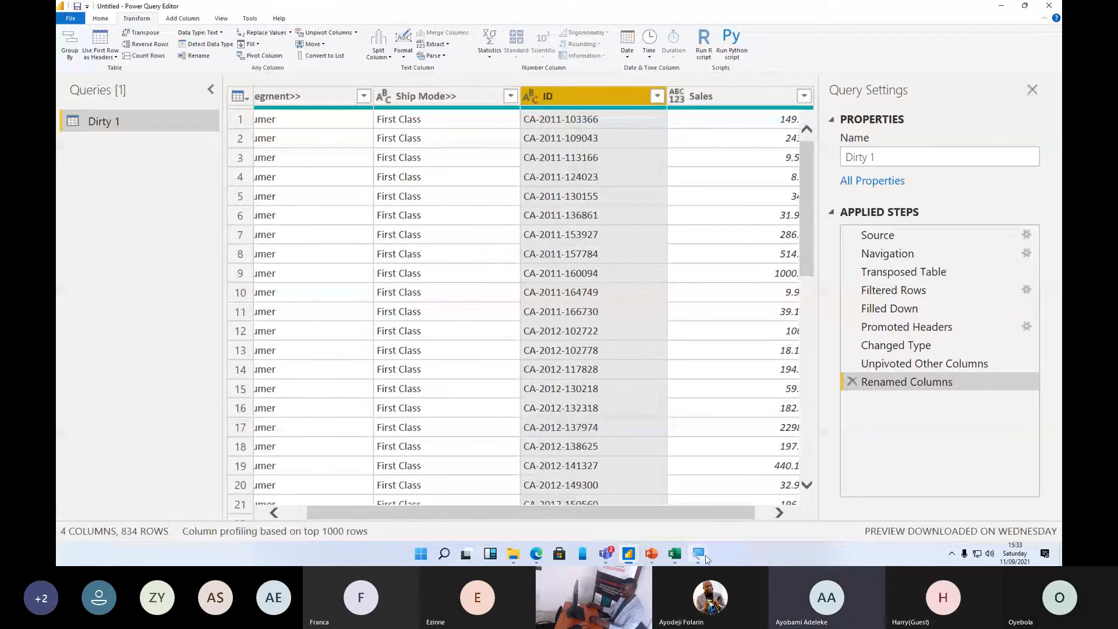
- Change the data type of the Sales column to Decimal Number
left_click_drag(518, 512, 496, 513)
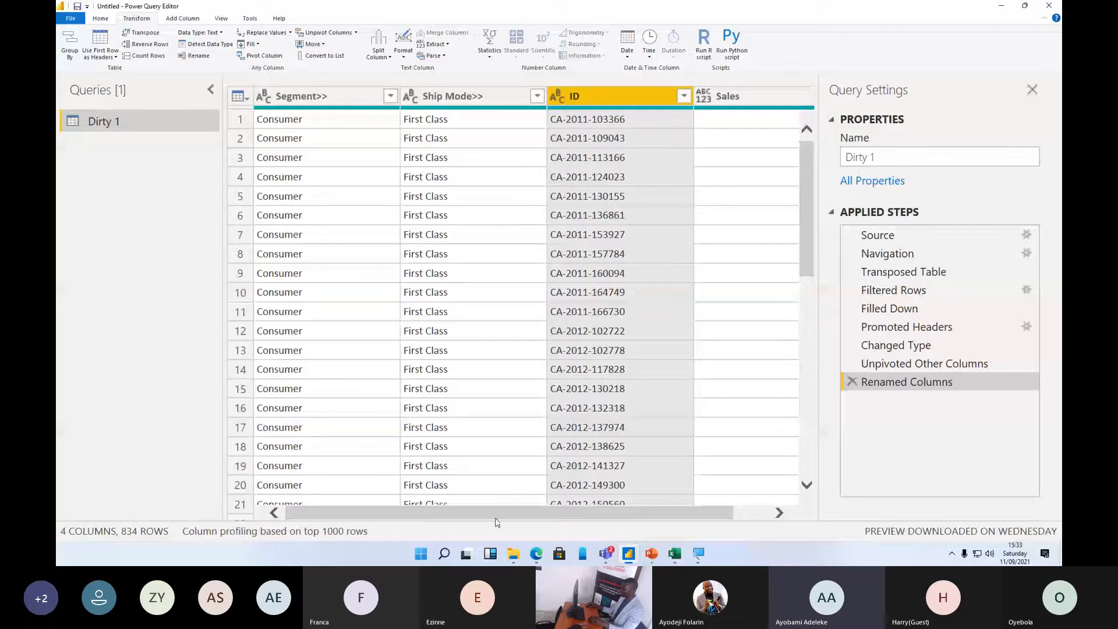
left_click_drag(496, 517, 531, 517)
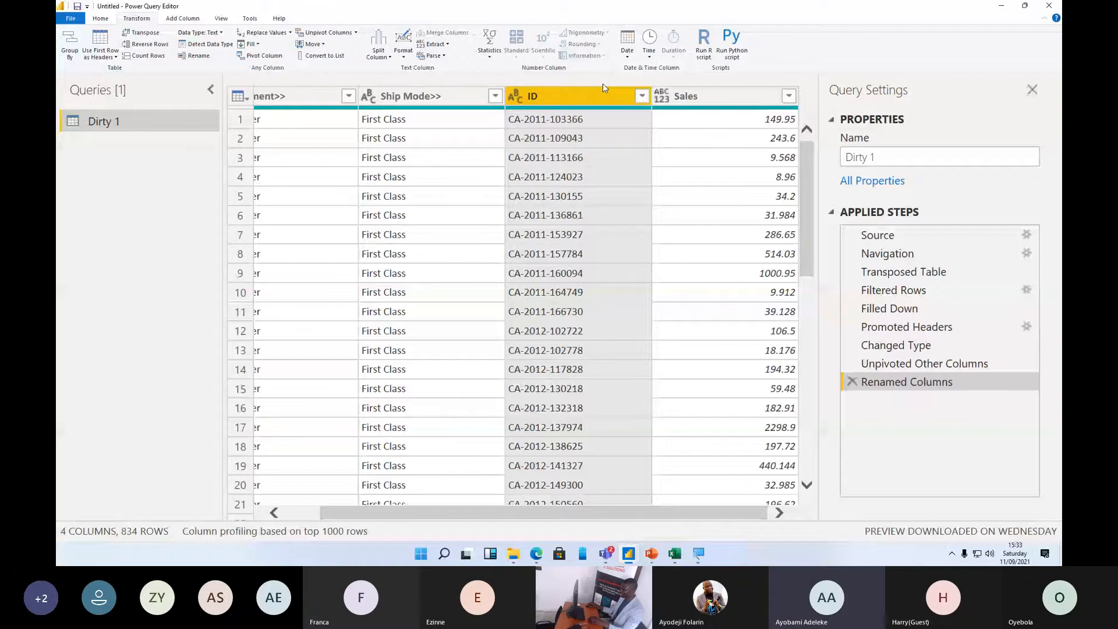
left_click(661, 96)
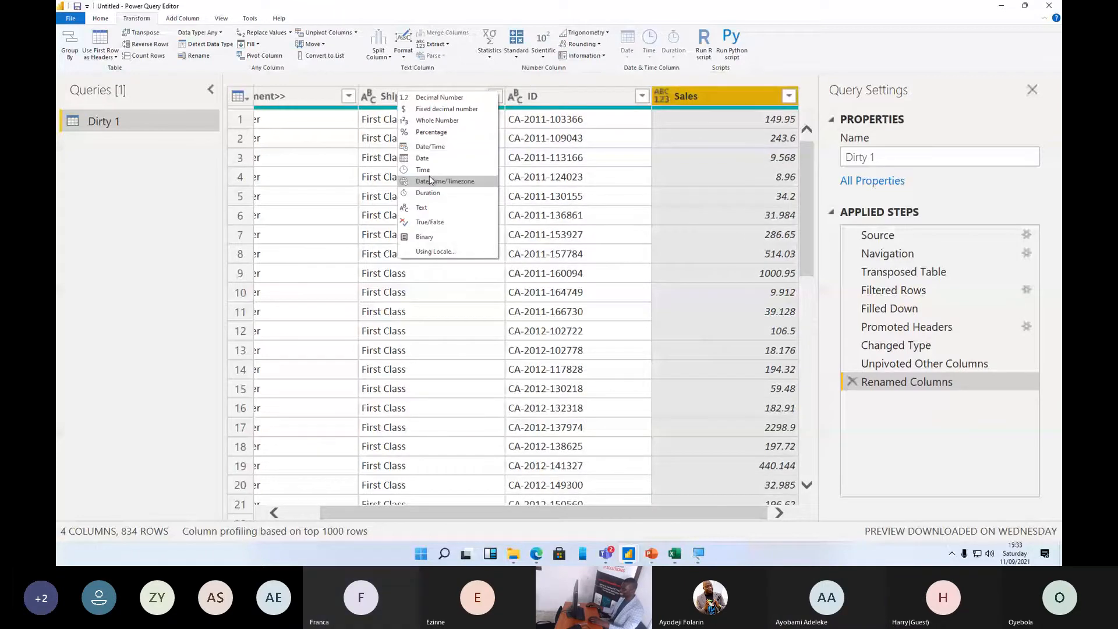
left_click(440, 97)
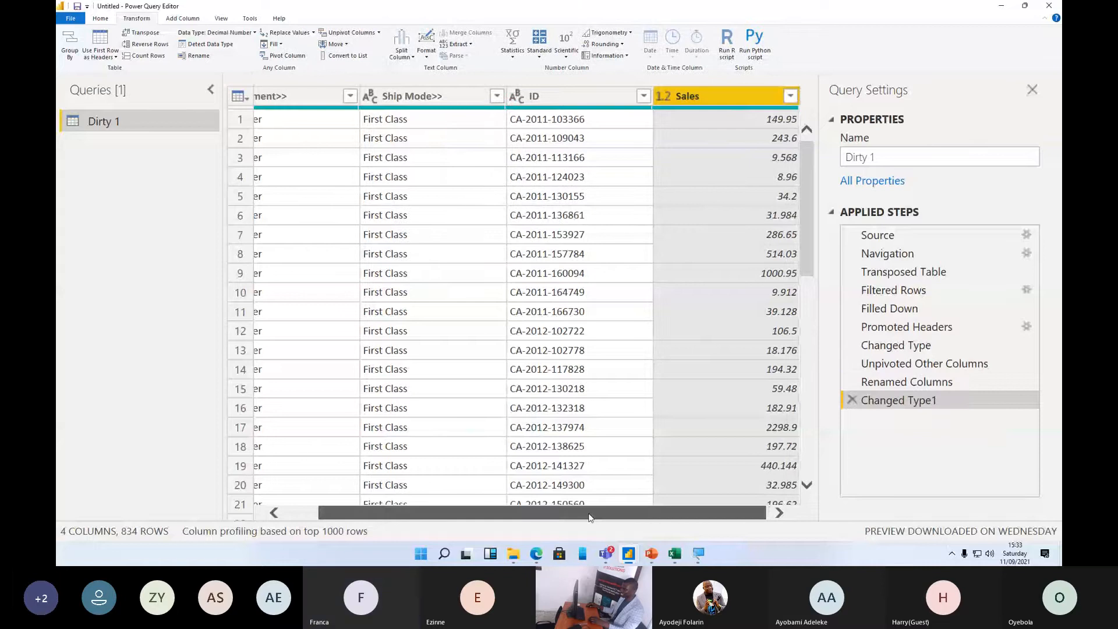
- Remove the trailing >> from the first two column headers so they read Segment and Ship Mode
left_click_drag(590, 518, 554, 516)
double_click(351, 97)
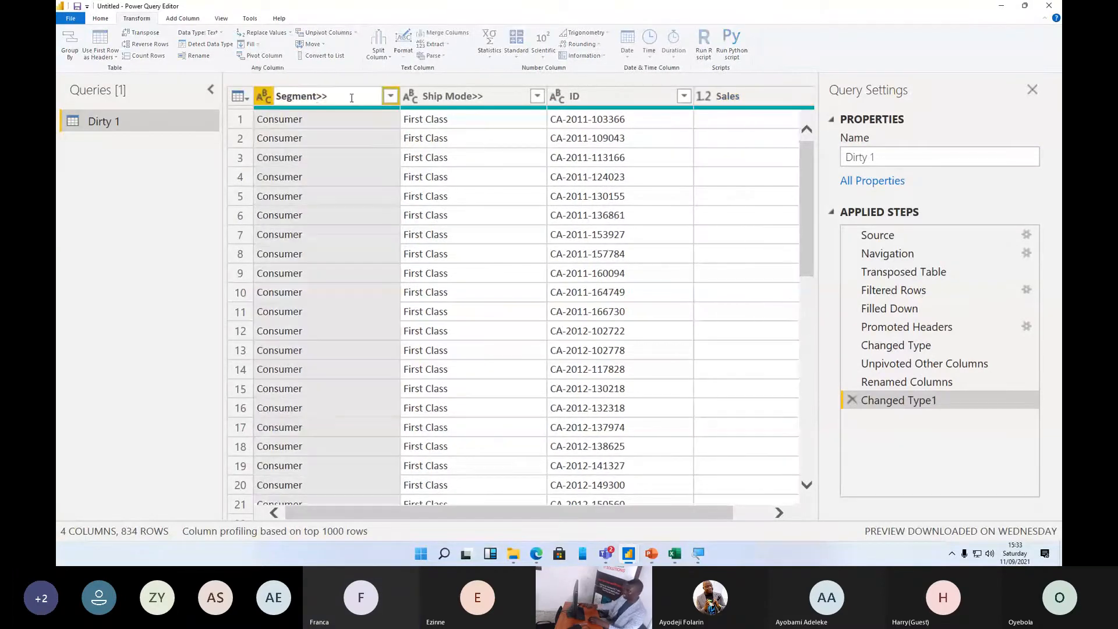
key("BackSpace")
key("BackSpace")
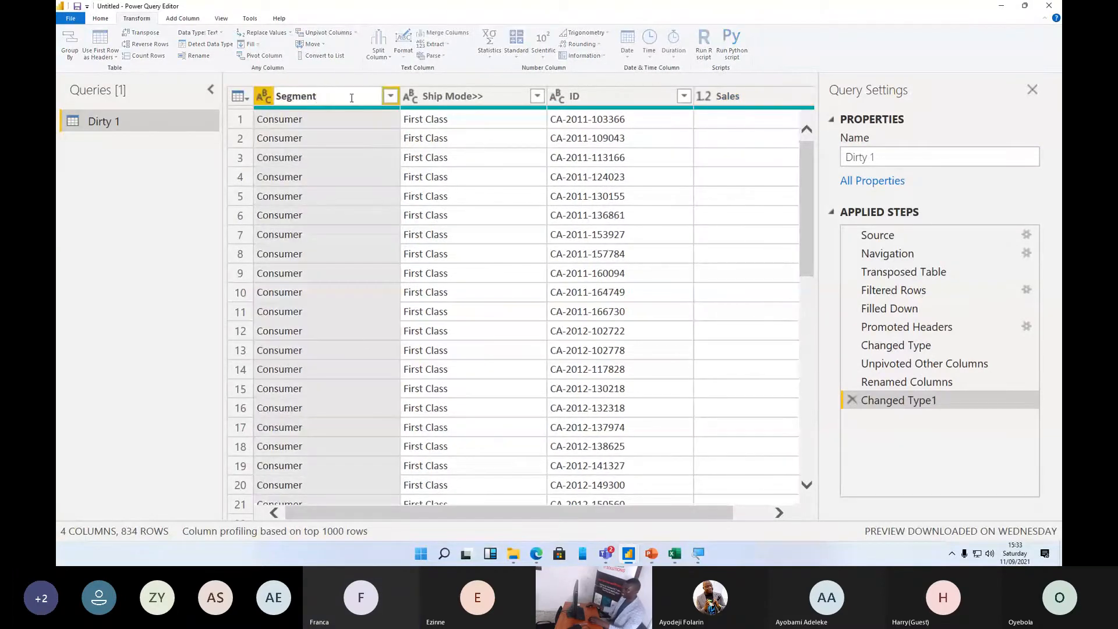
key("Return")
double_click(512, 95)
key("BackSpace")
key("BackSpace")
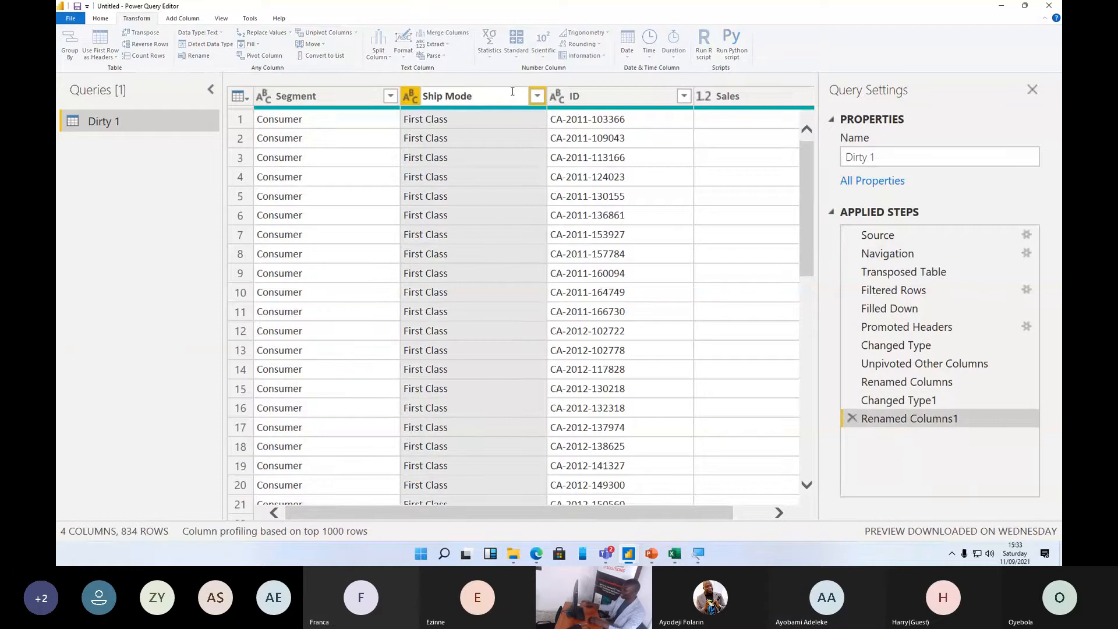
key("Return")
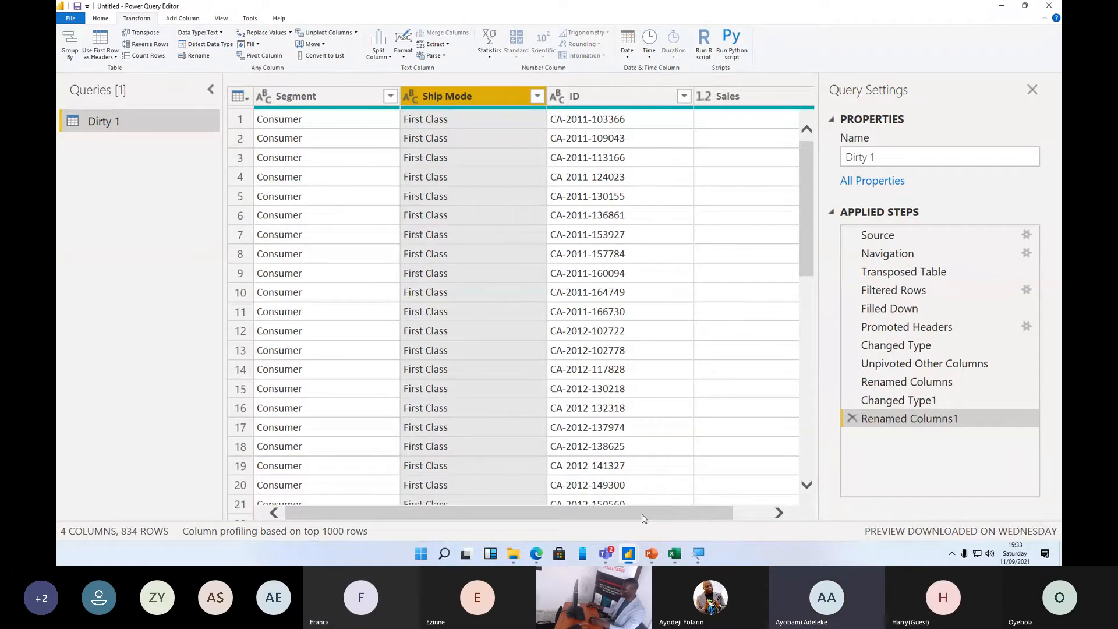
- Switch to the sales workbook in Excel and review the original layout of the Dirty 1 sheet
left_click(712, 519)
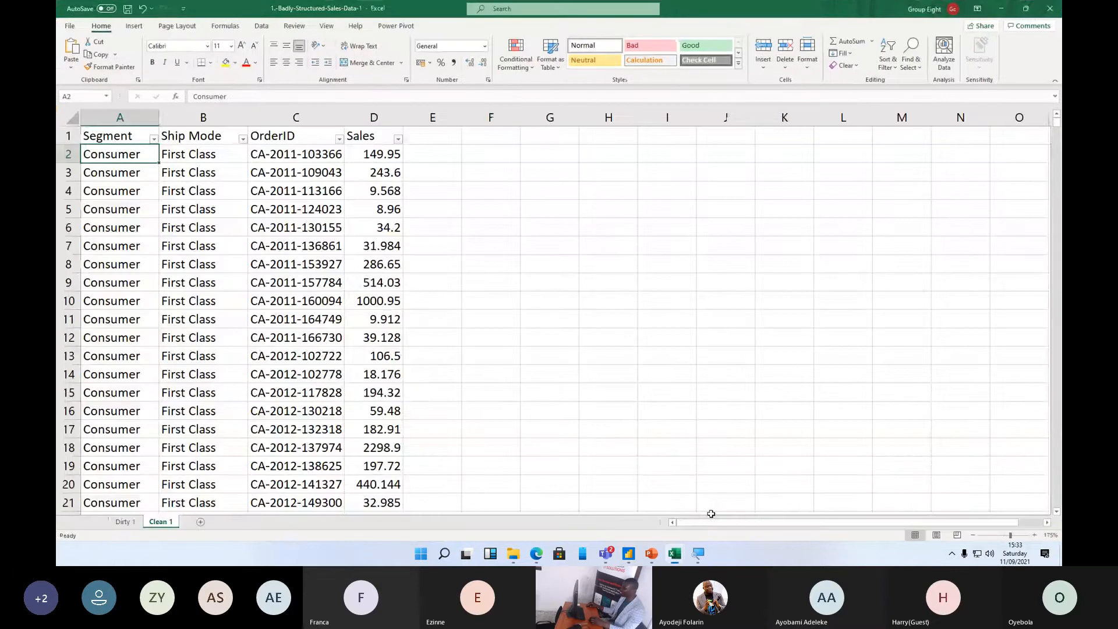
left_click(124, 524)
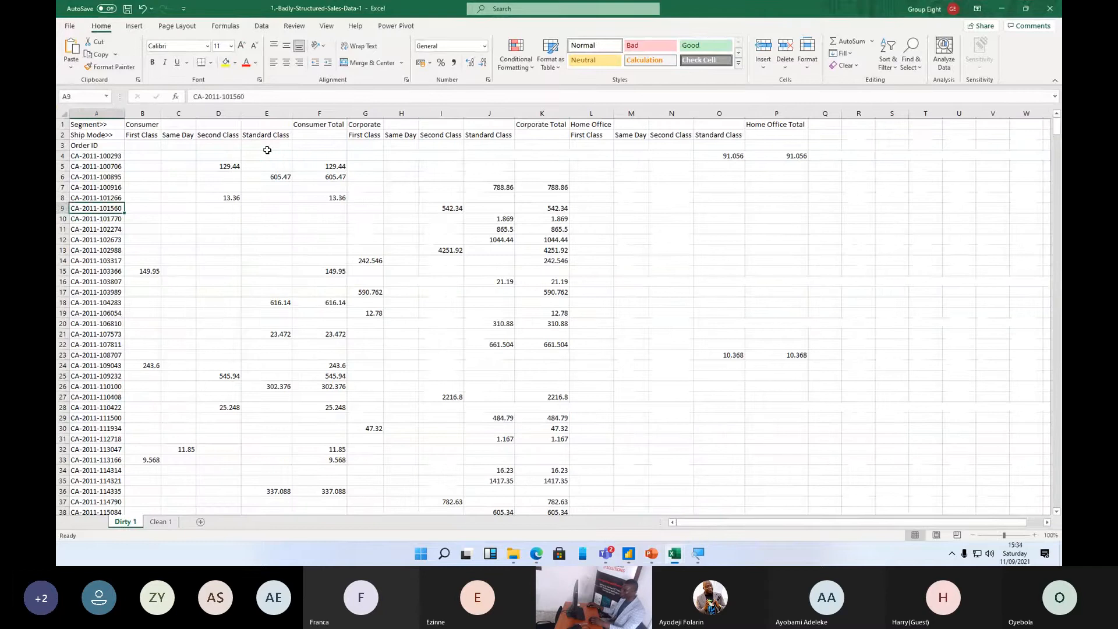
left_click_drag(267, 155, 738, 364)
left_click(365, 334)
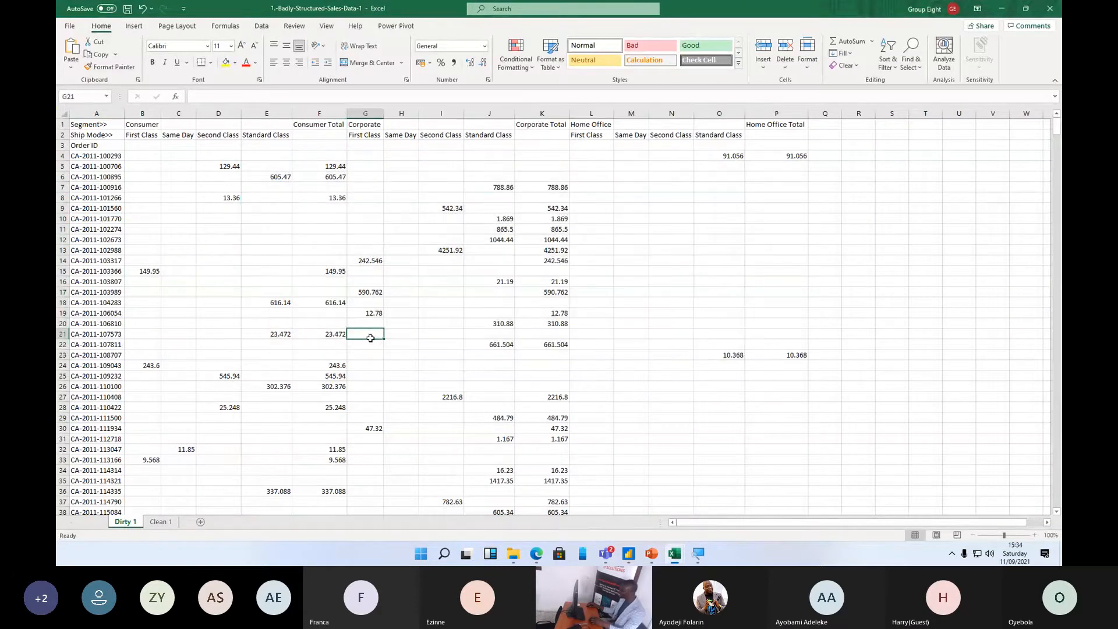
left_click(1001, 9)
- Bring the 1.-Badly-Structured-Sales-Data-1 workbook back up and review its Clean 1 sheet
mouse_move(675, 547)
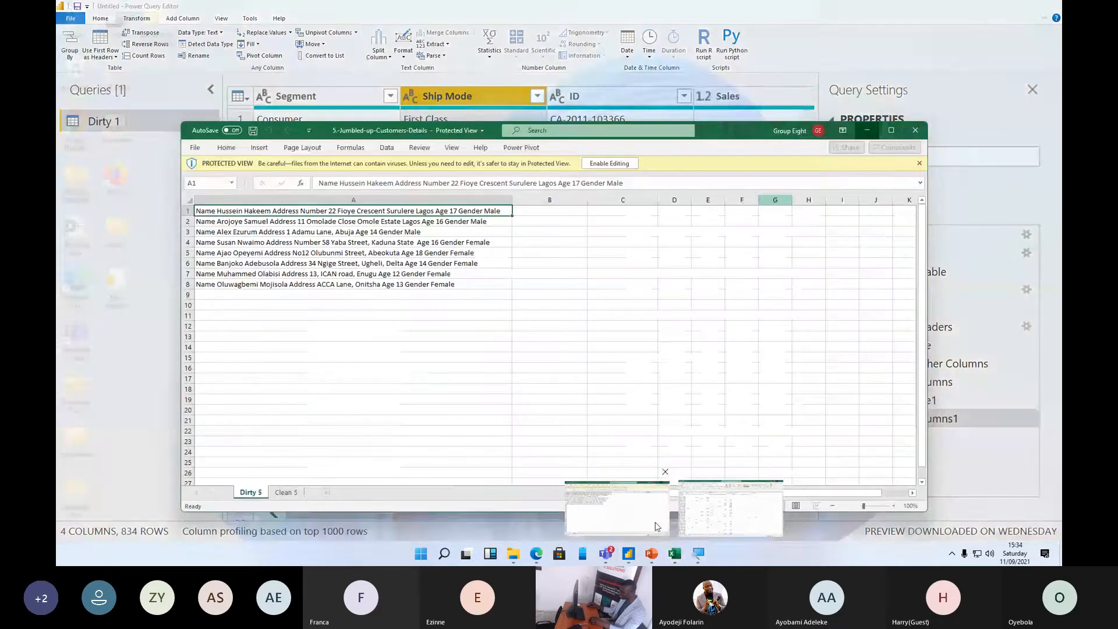
left_click(656, 526)
mouse_move(676, 553)
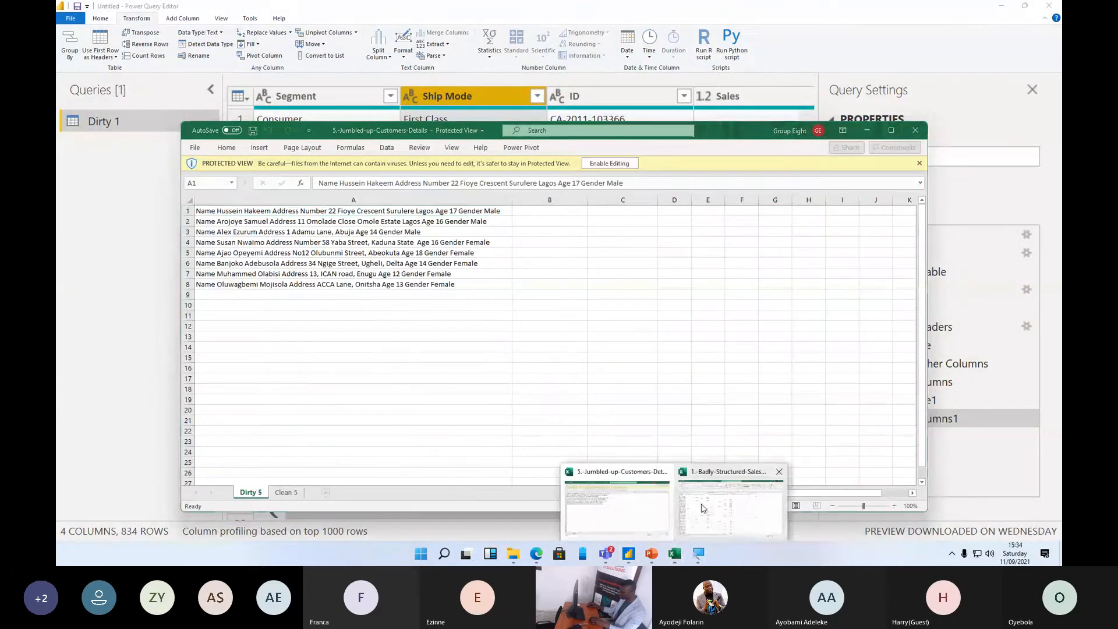
left_click(703, 508)
double_click(303, 81)
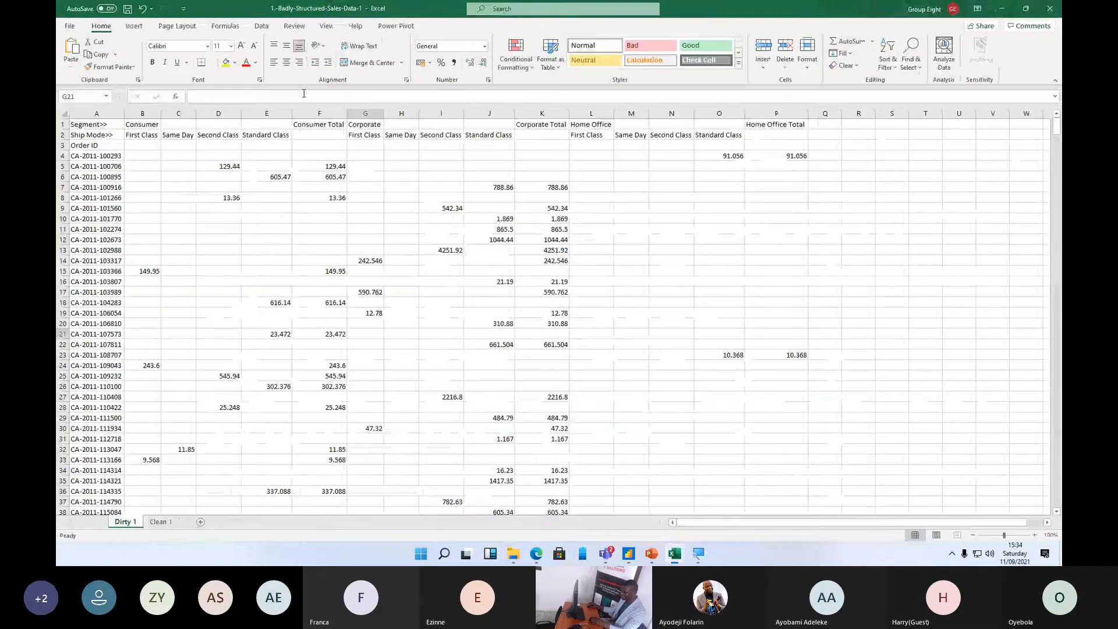
left_click(161, 521)
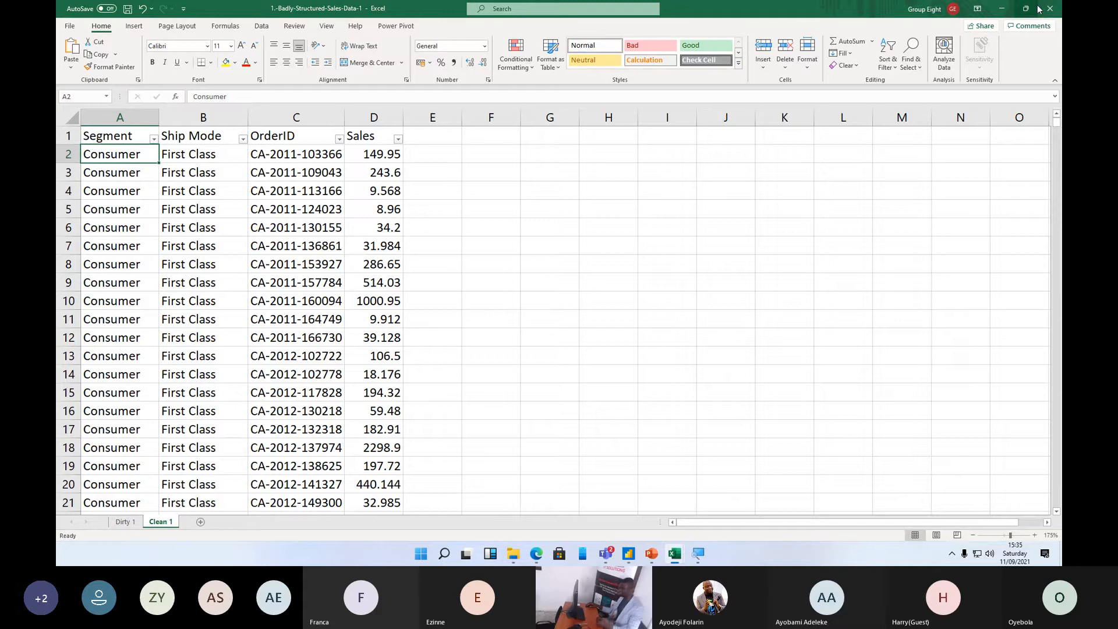
mouse_move(1038, 8)
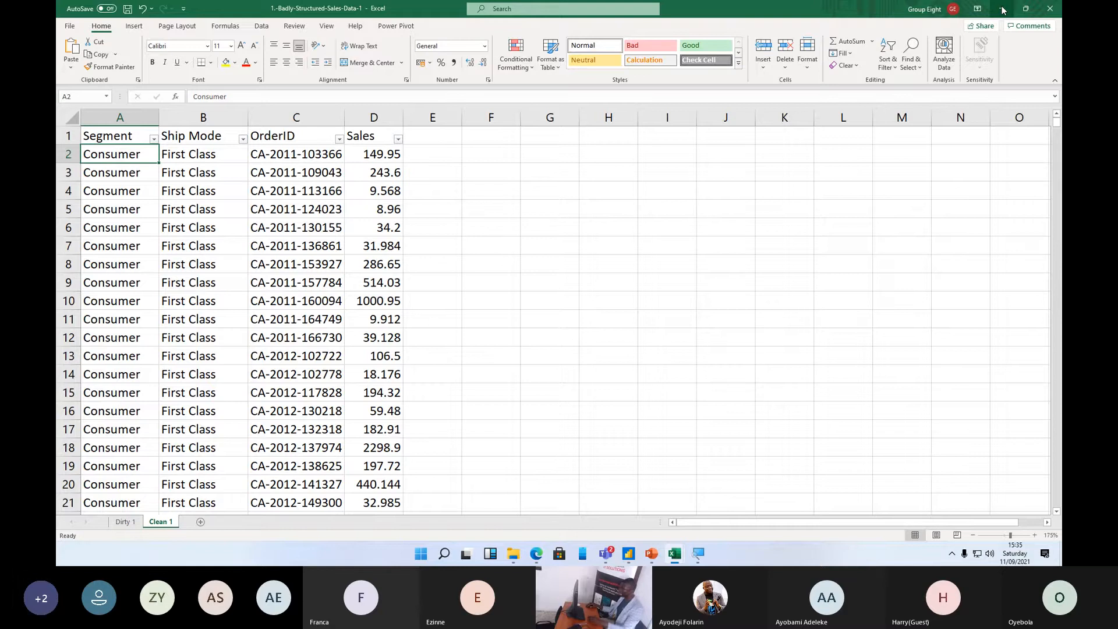
- Switch to the 5.-Jumbled-up-Customers-Details workbook, enable editing, and select the first record's row across columns A to F on the Dirty 5 sheet
left_click(1003, 10)
left_click(894, 129)
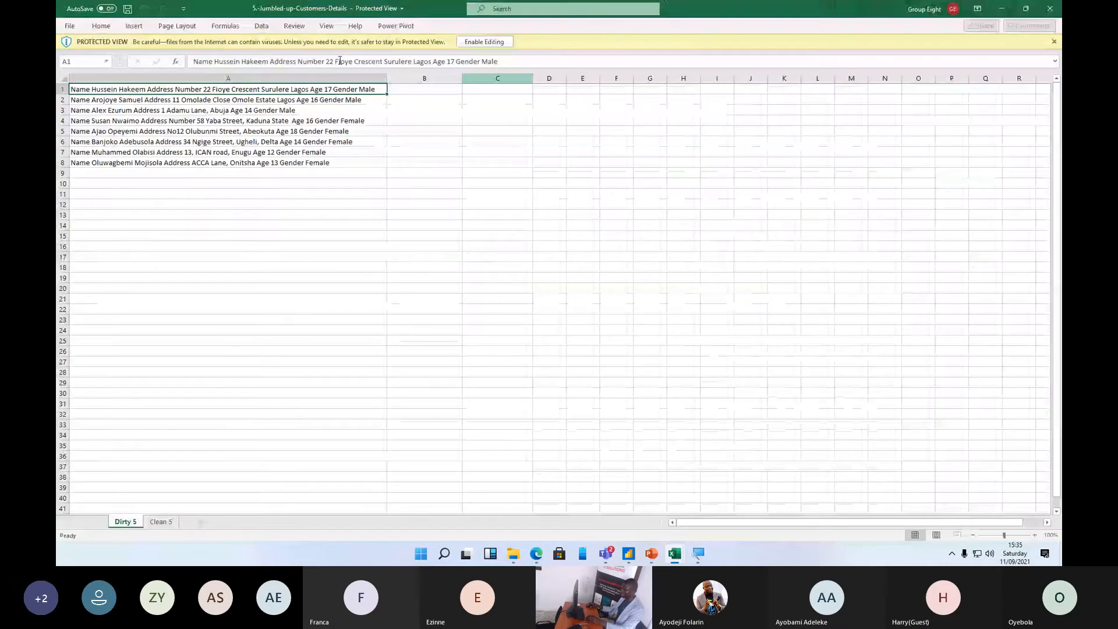
left_click(483, 42)
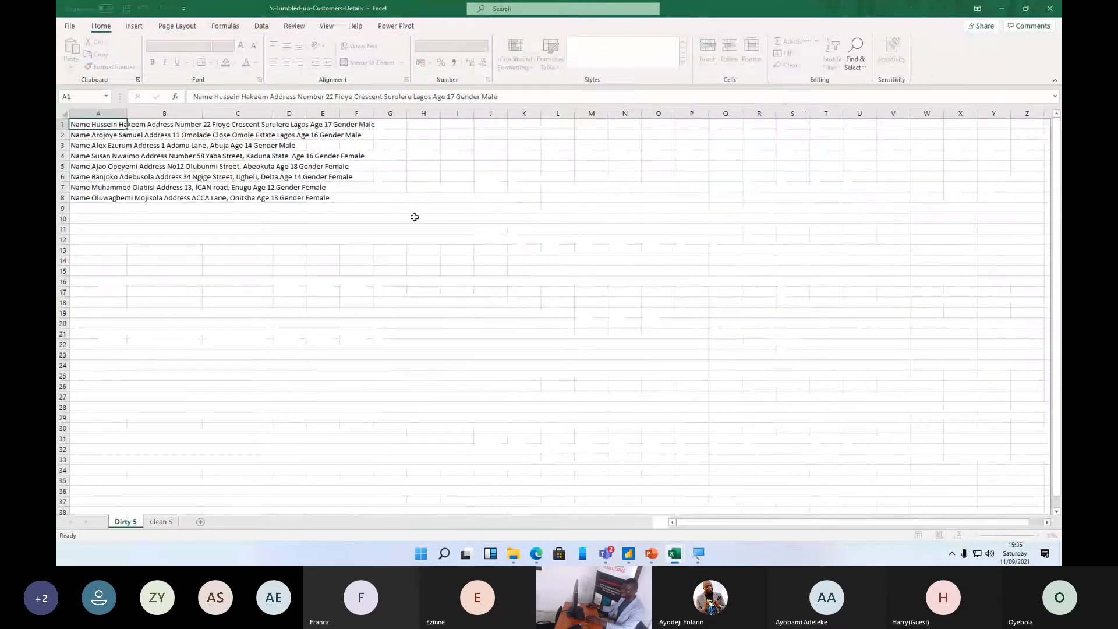
scroll(414, 216, "up", 8)
scroll(414, 216, "down", 1)
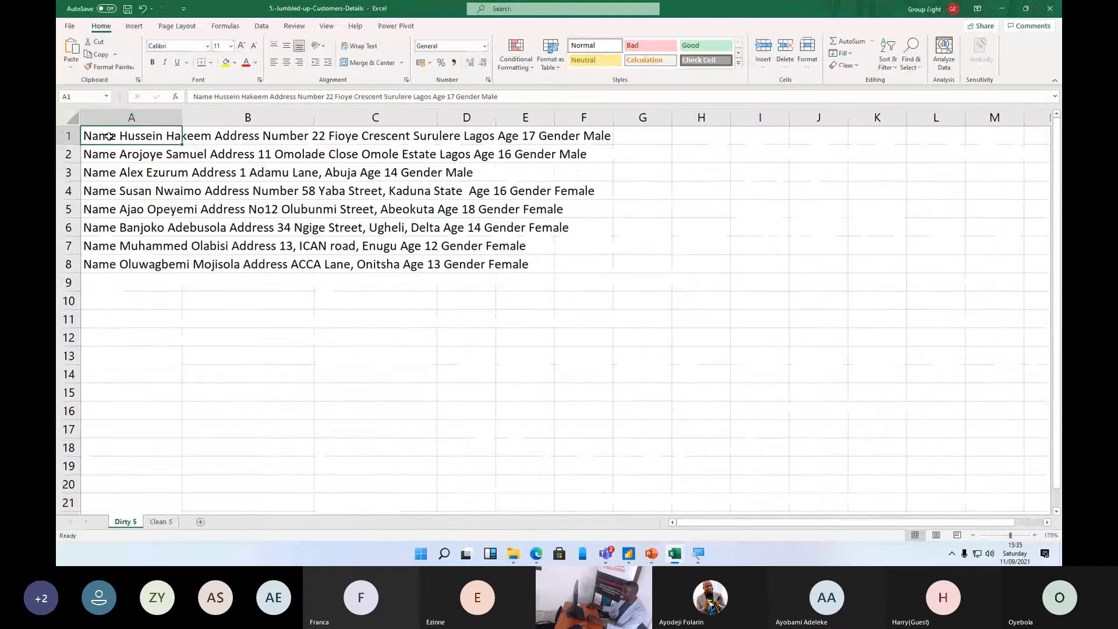
left_click_drag(113, 136, 605, 136)
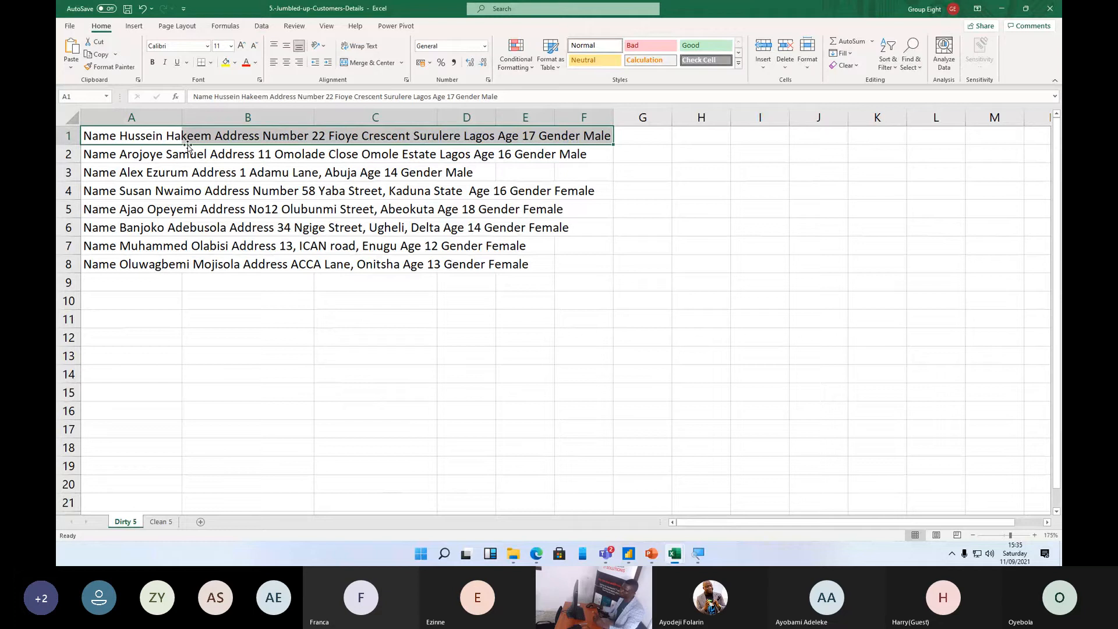
- Examine the second record on the Dirty 5 sheet and compare it with the target table layout on the Clean 5 sheet
left_click(125, 156)
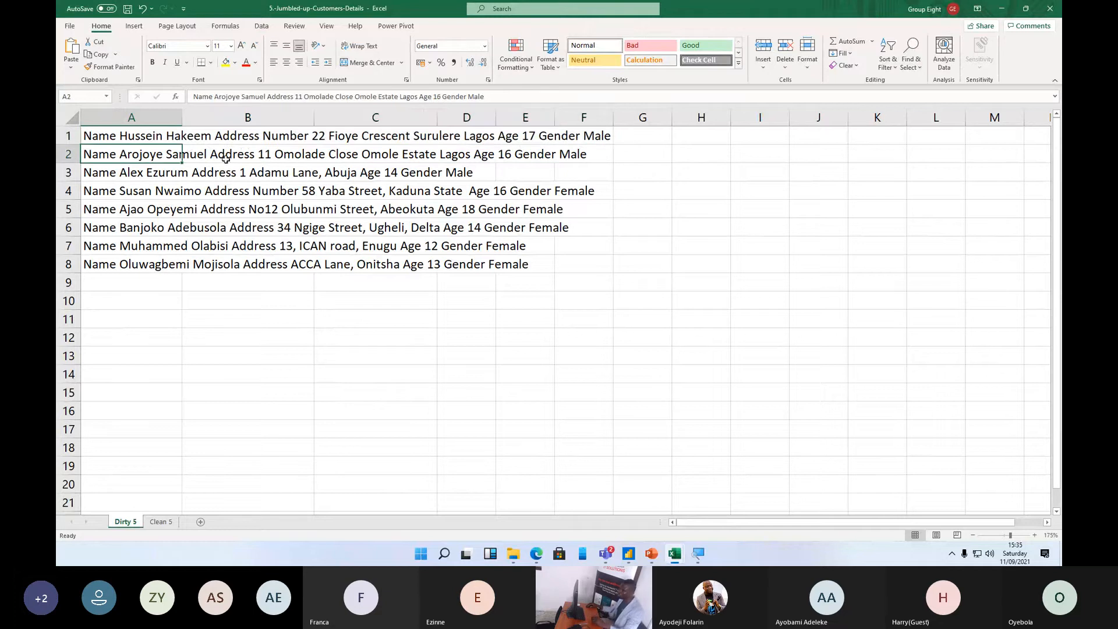
left_click(160, 521)
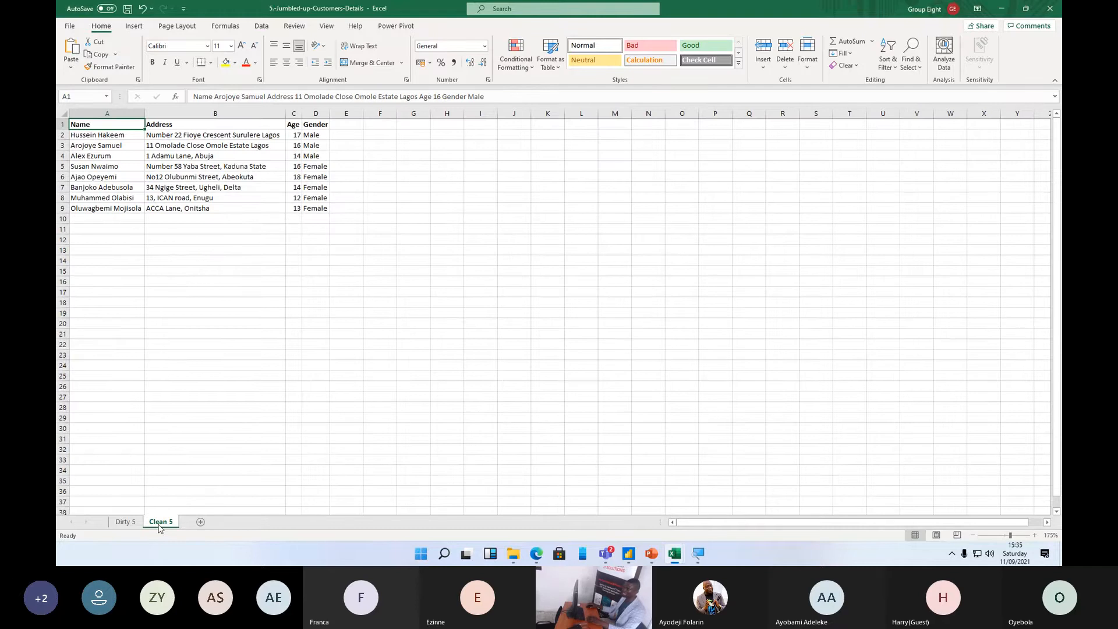
scroll(176, 374, "up", 4)
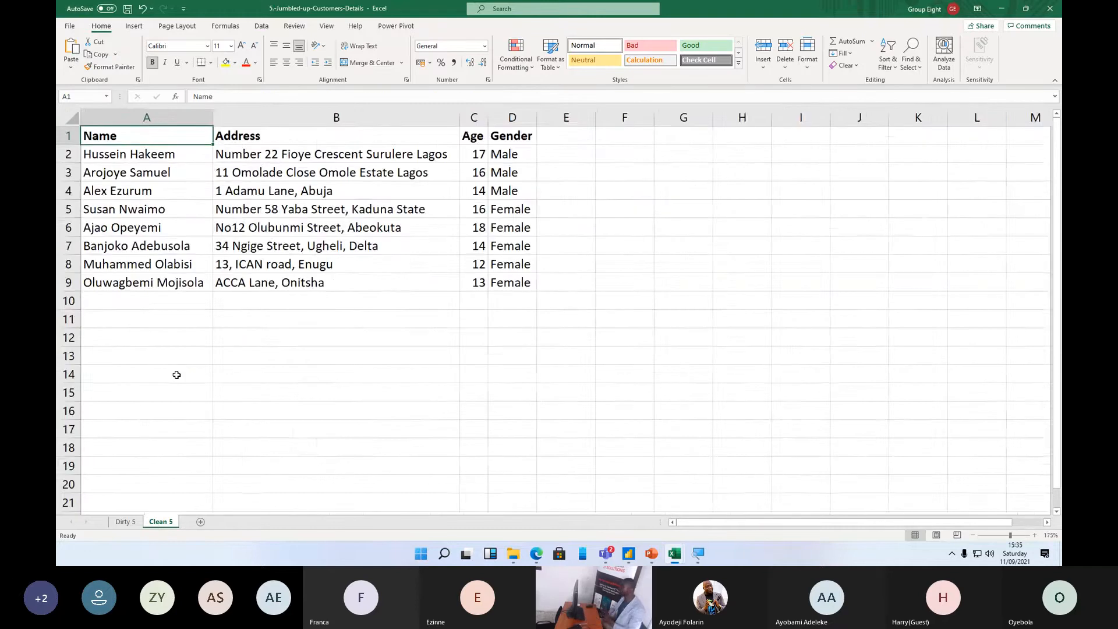
scroll(175, 375, "up", 4)
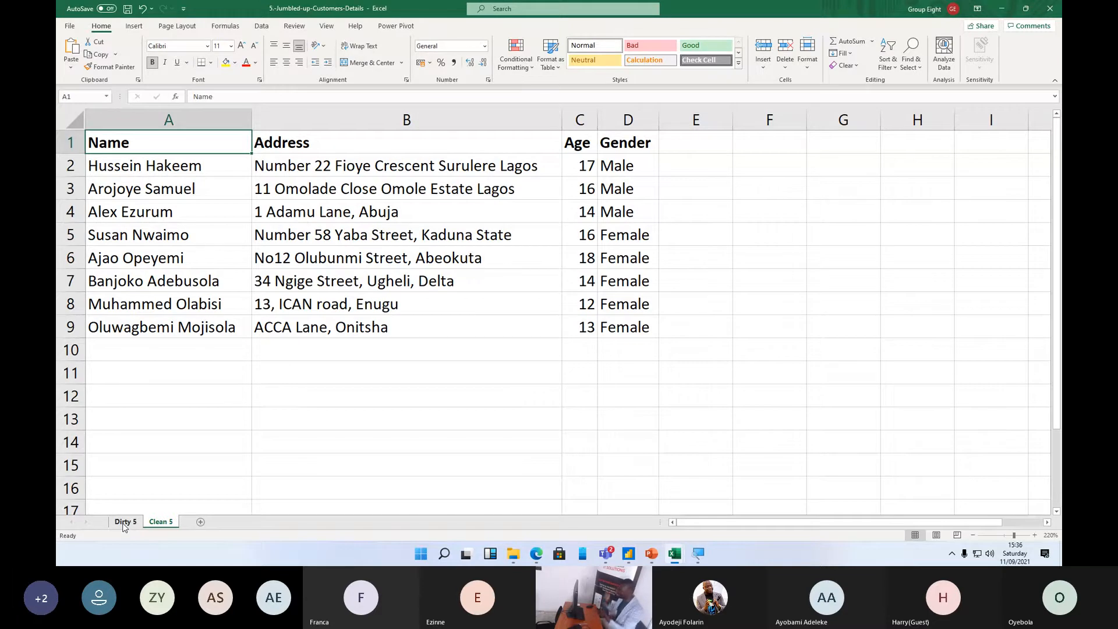
- Switch to Power Query Editor and load the 5.-Jumbled-up-Customers-Details workbook from Downloads as a new Excel source
left_click(1000, 11)
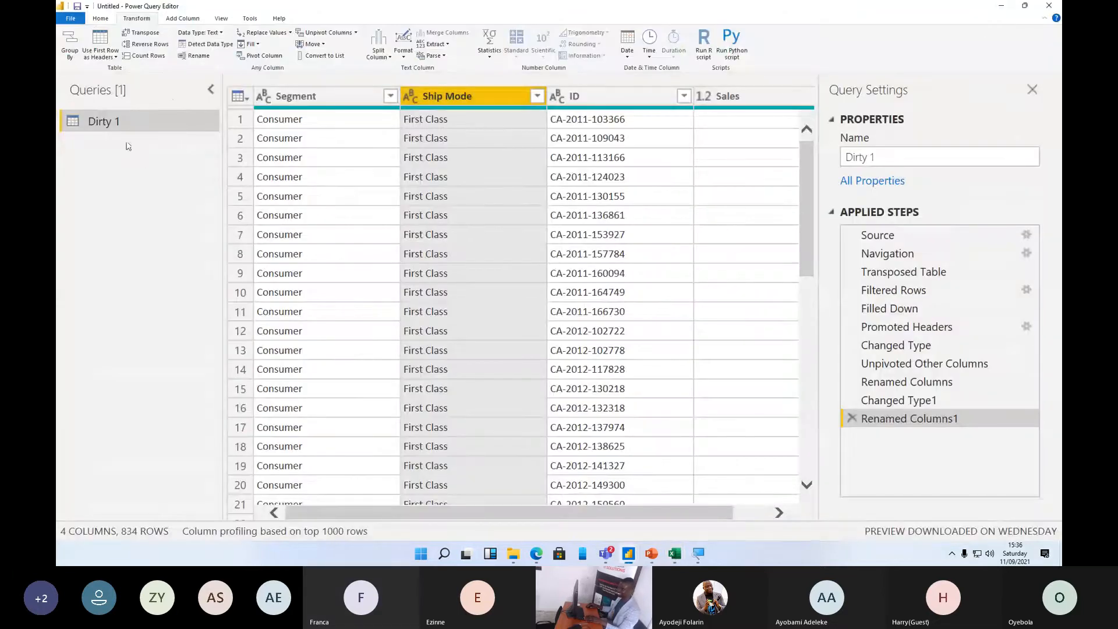
left_click(100, 19)
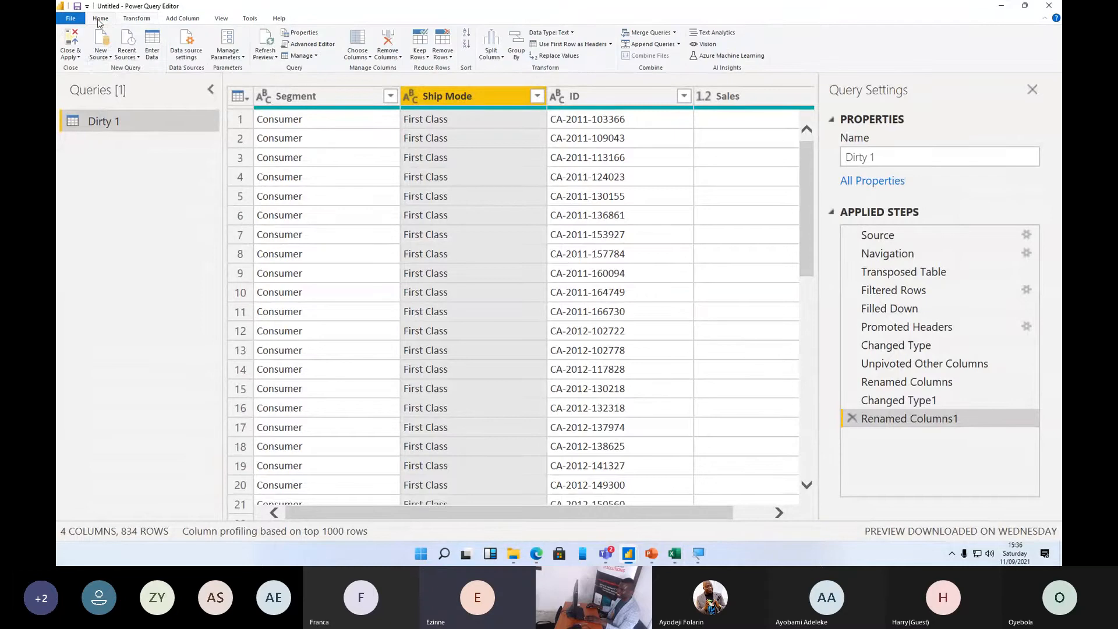
left_click(101, 49)
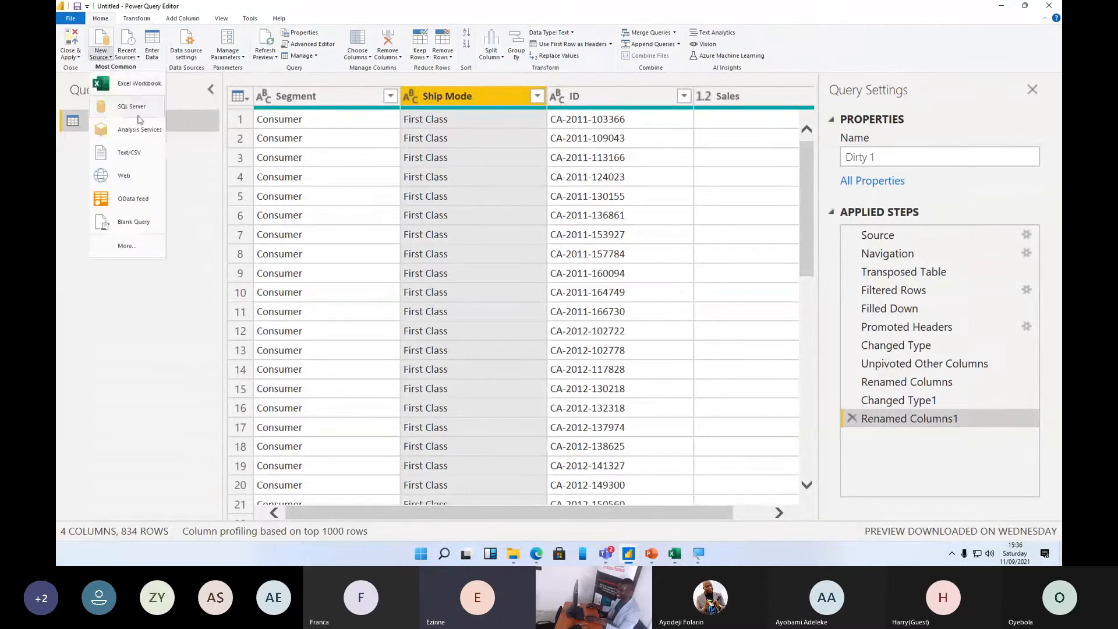
left_click(134, 85)
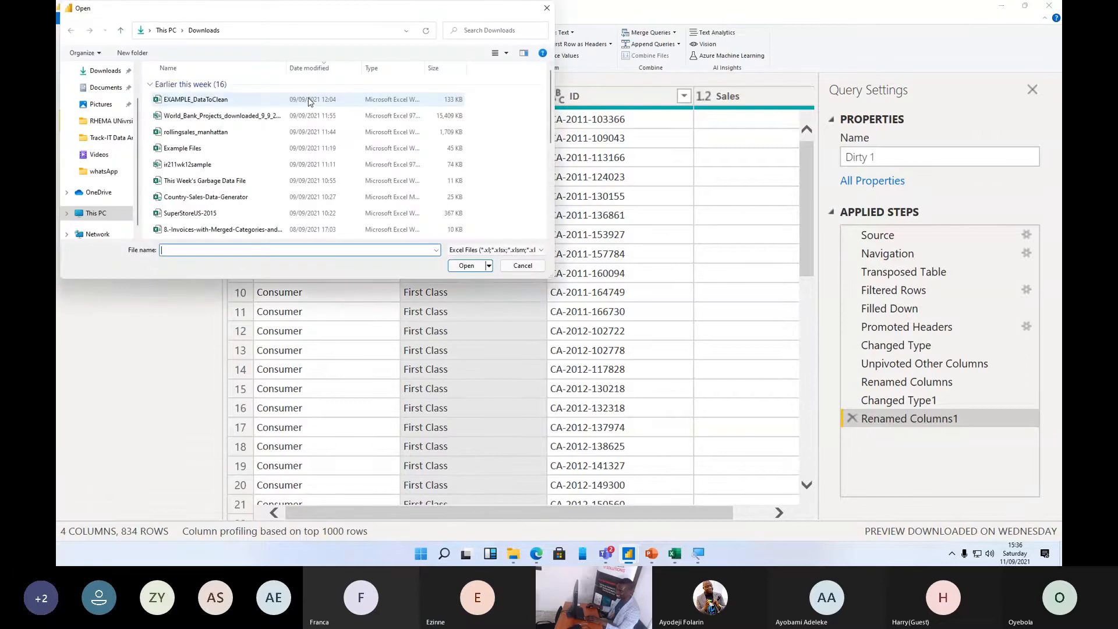
scroll(226, 221, "down", 2)
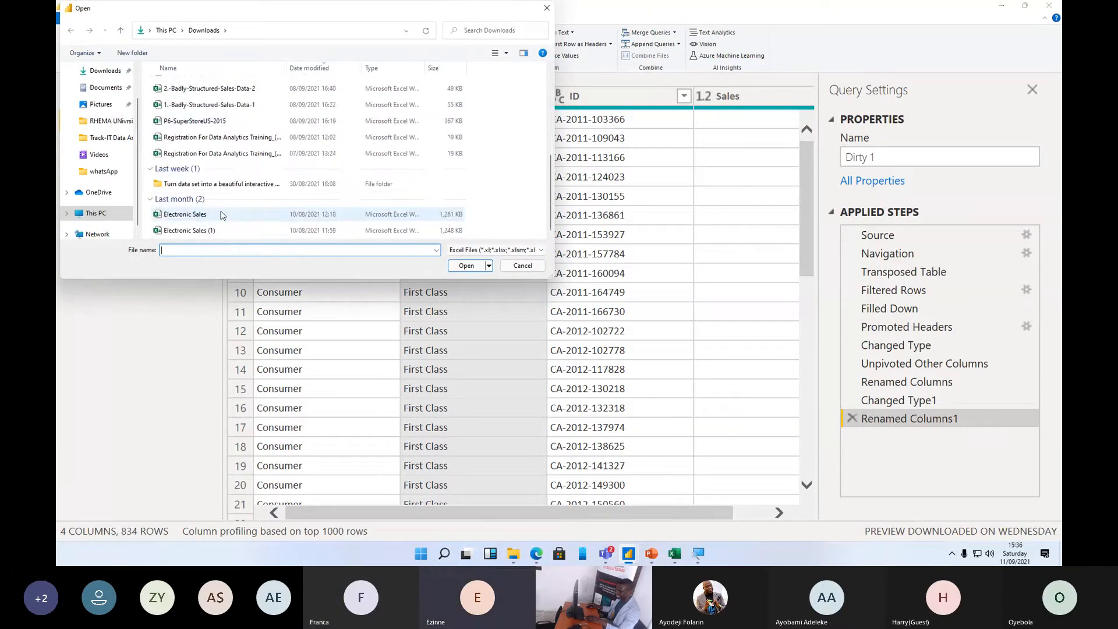
scroll(213, 199, "up", 3)
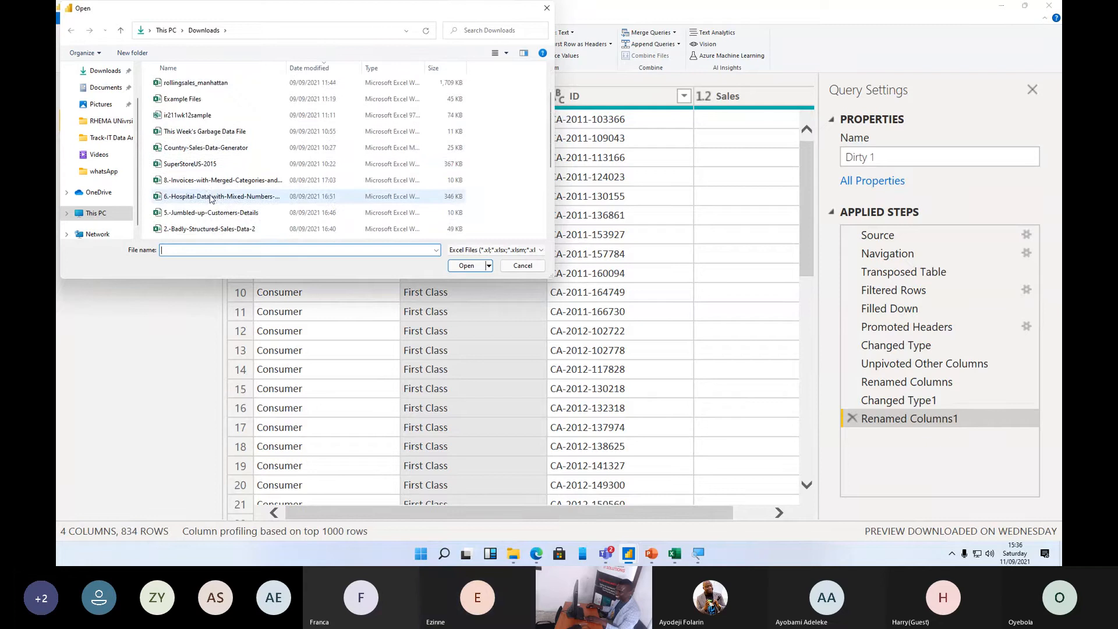
left_click(192, 164)
scroll(194, 186, "down", 2)
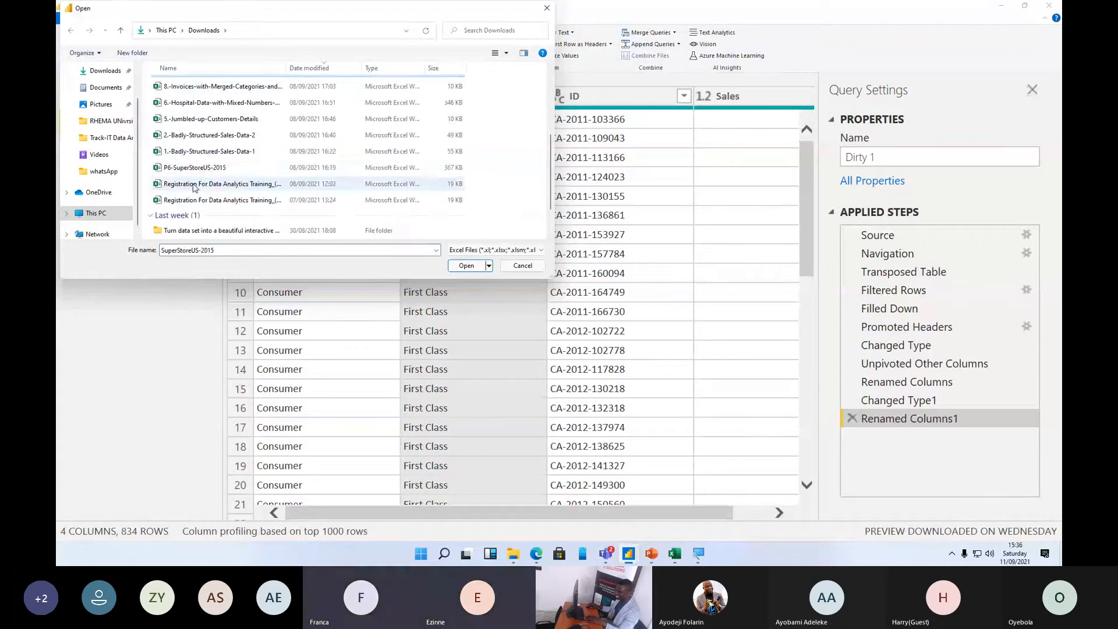
scroll(195, 190, "up", 1)
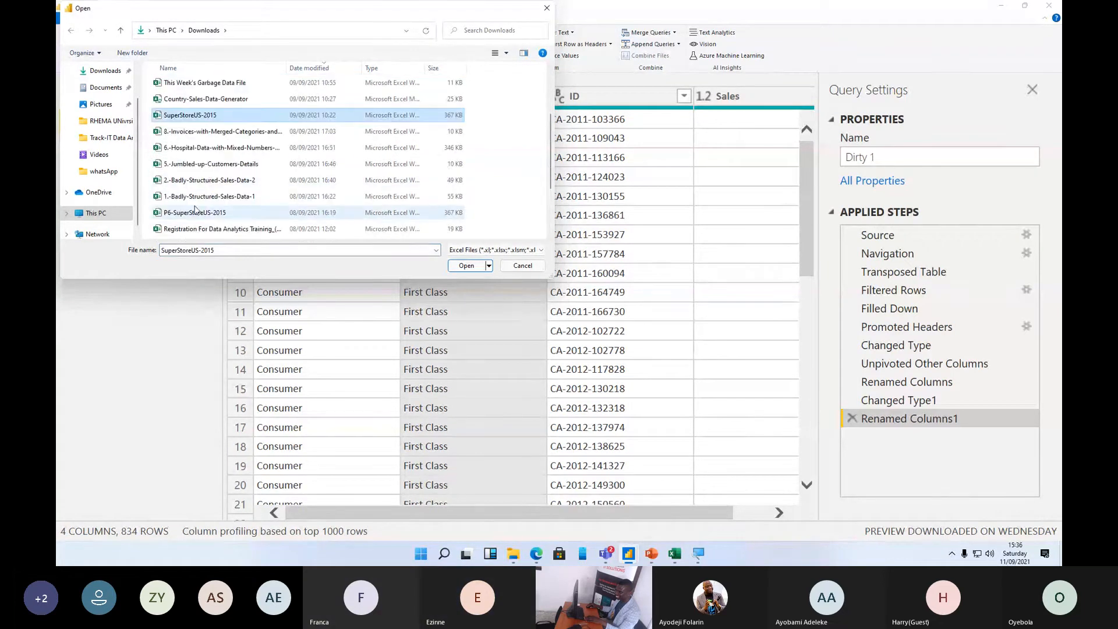
left_click(204, 200)
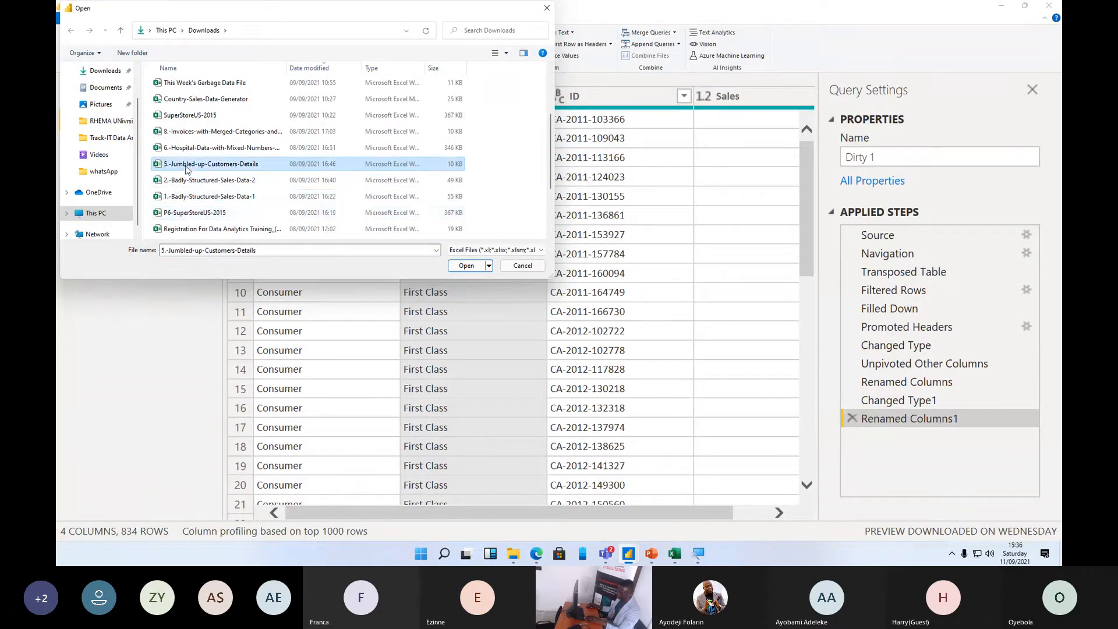
left_click(194, 213)
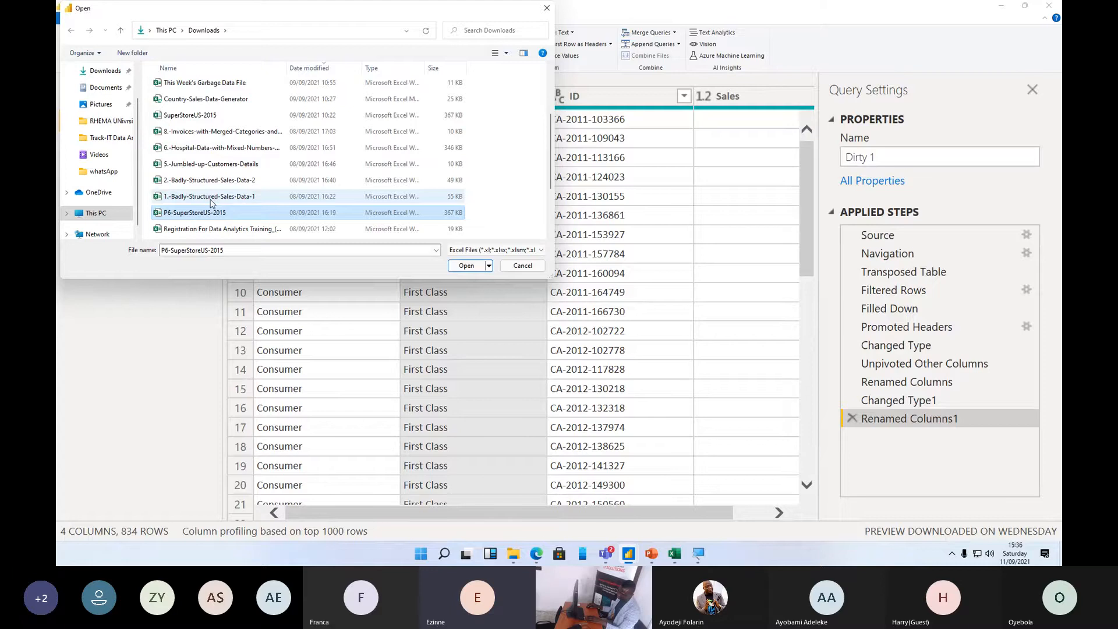
double_click(216, 167)
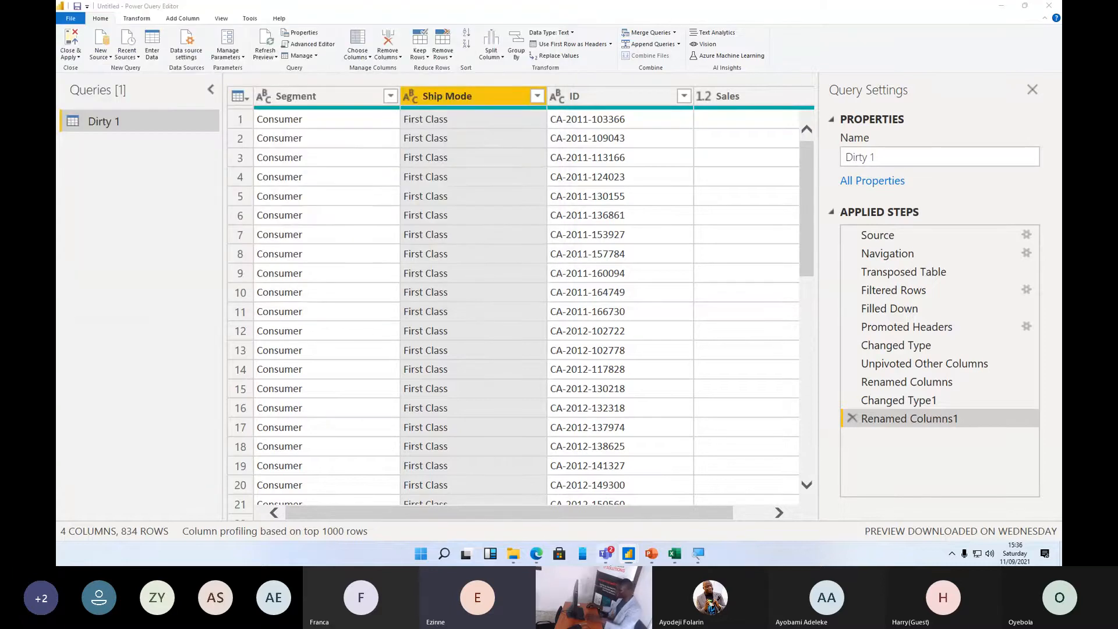
- Switch to the 1.-Badly-Structured-Sales-Data-1 workbook in Excel and review its Clean 1 and Dirty 1 sheets
mouse_move(675, 556)
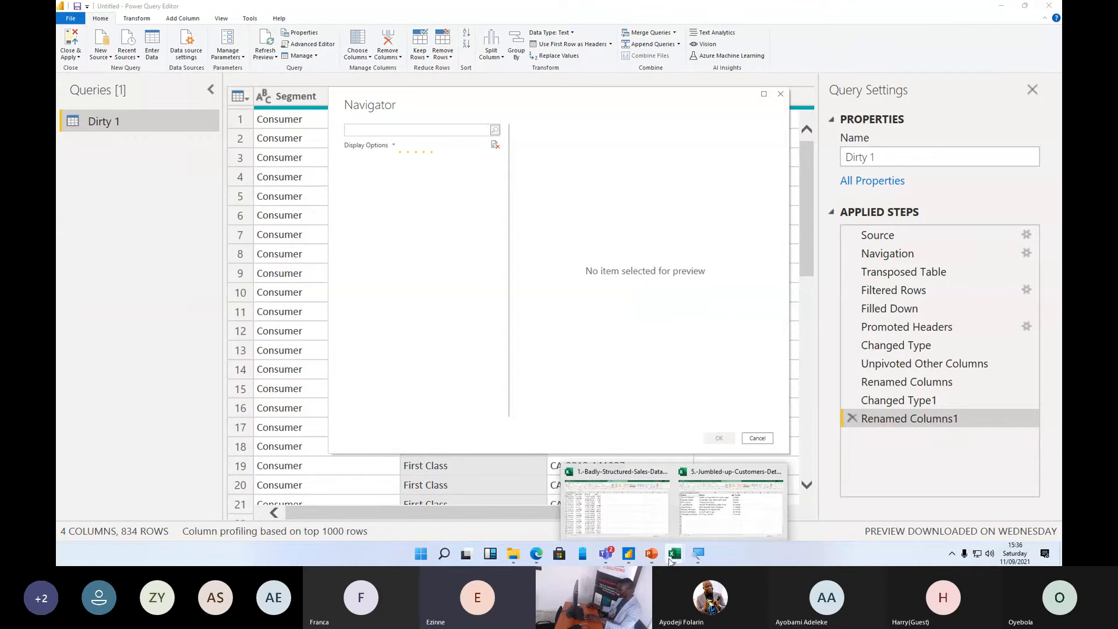
left_click(650, 525)
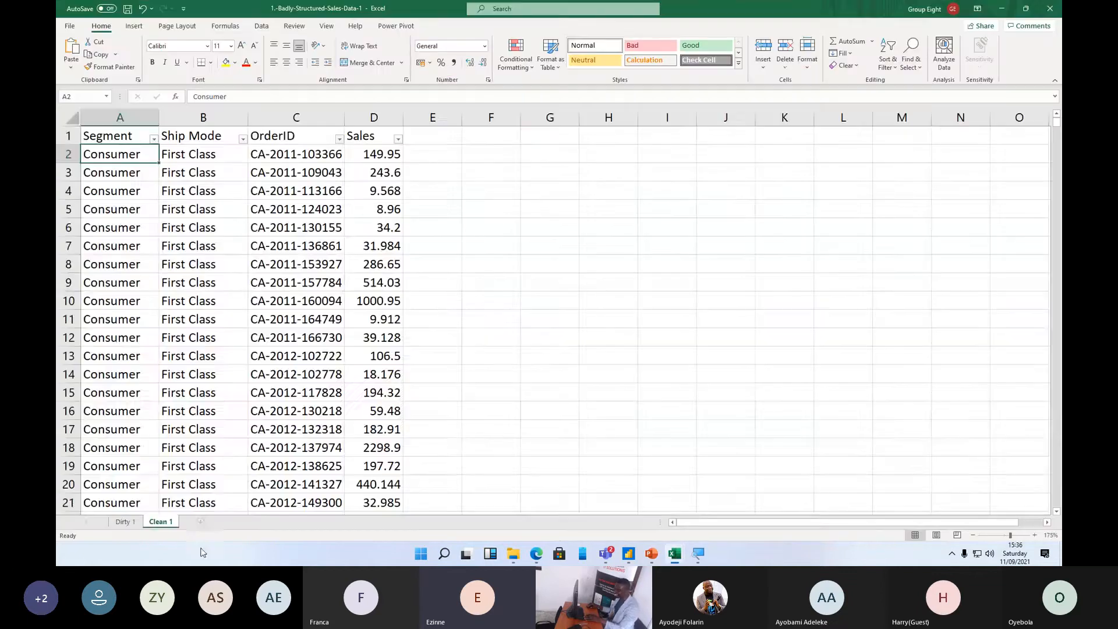
left_click(123, 521)
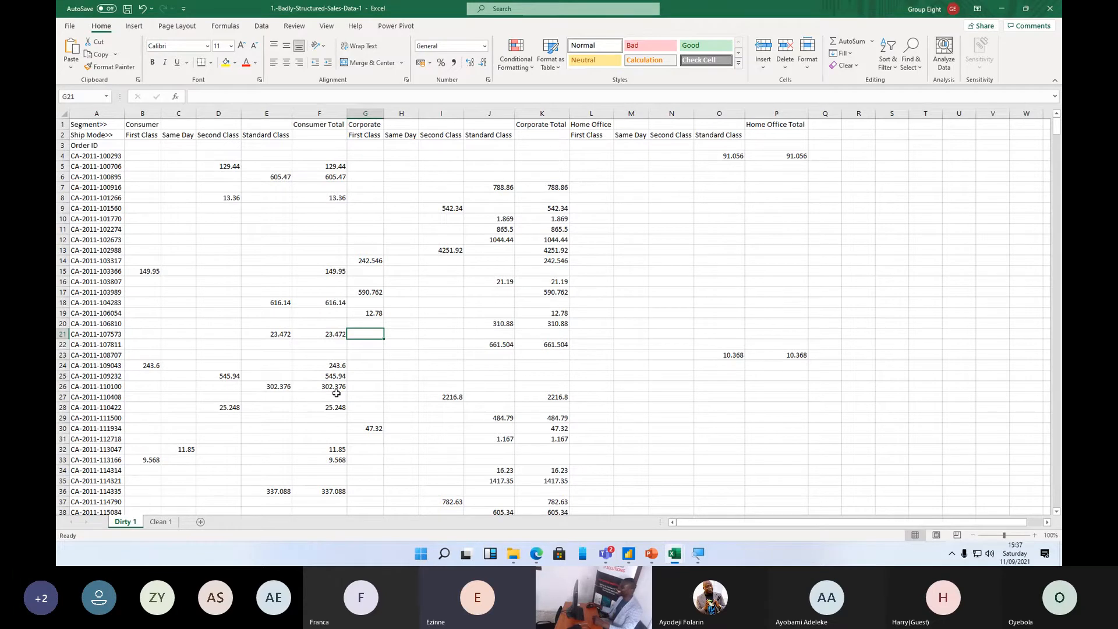
- Switch to the Wrangling Data in Power BI presentation in PowerPoint
left_click(652, 554)
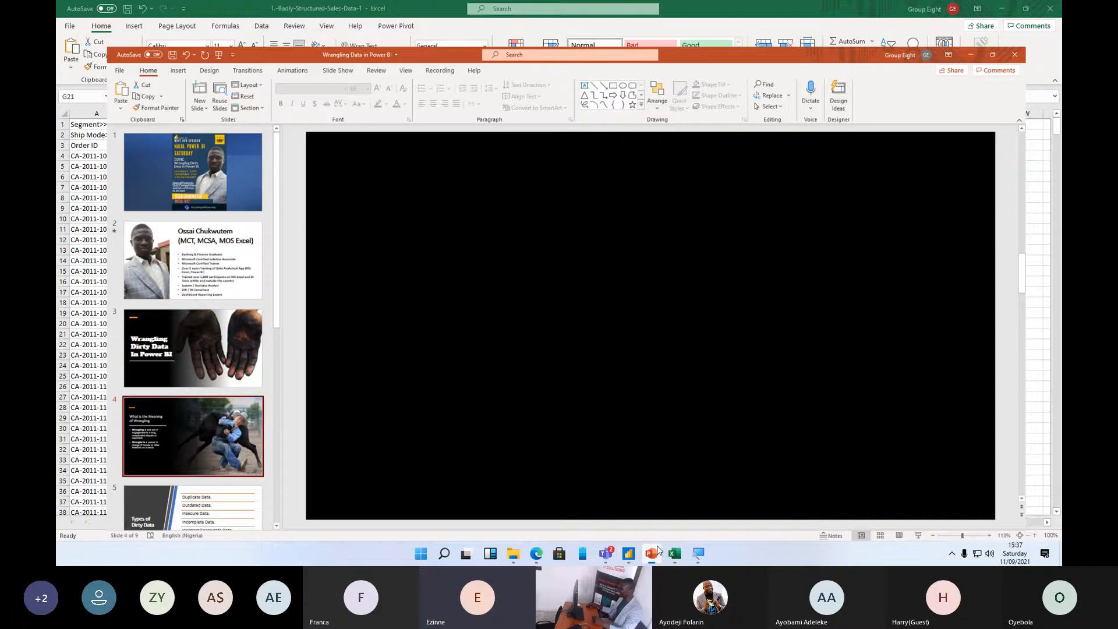